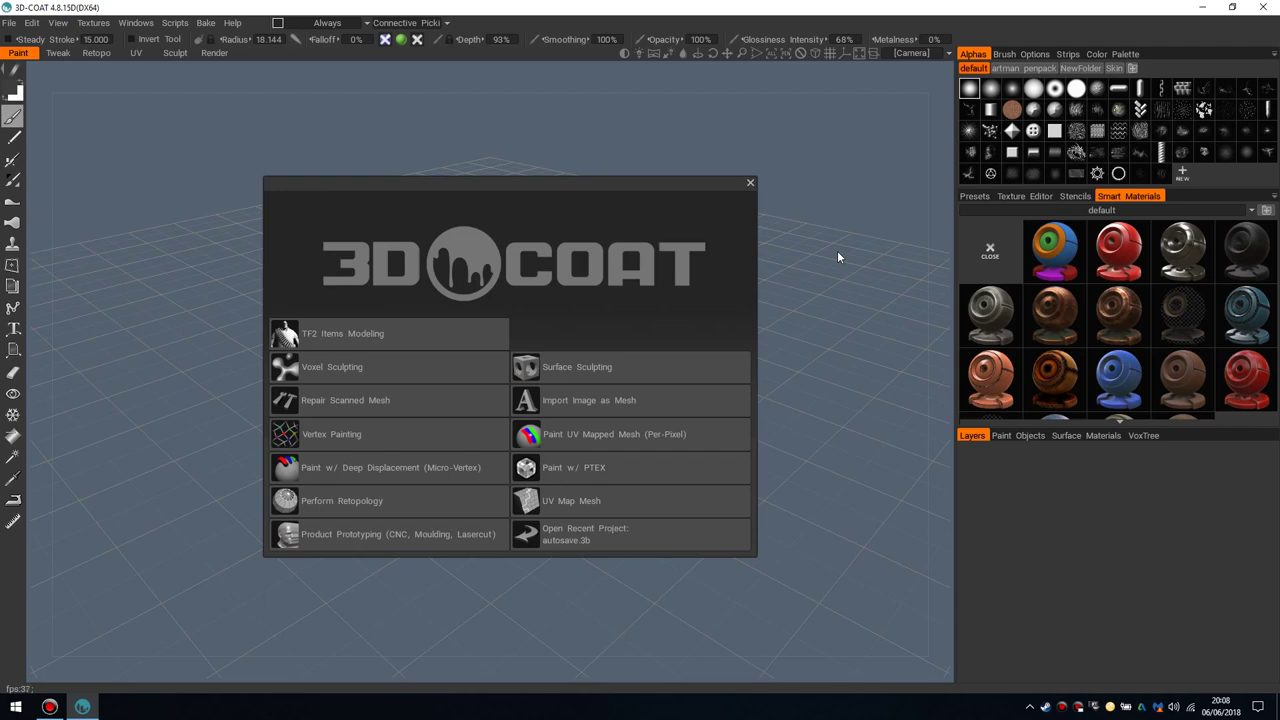
{"action": "left_click_drag", "start_coordinate": [517, 183], "coordinate": [513, 175]}
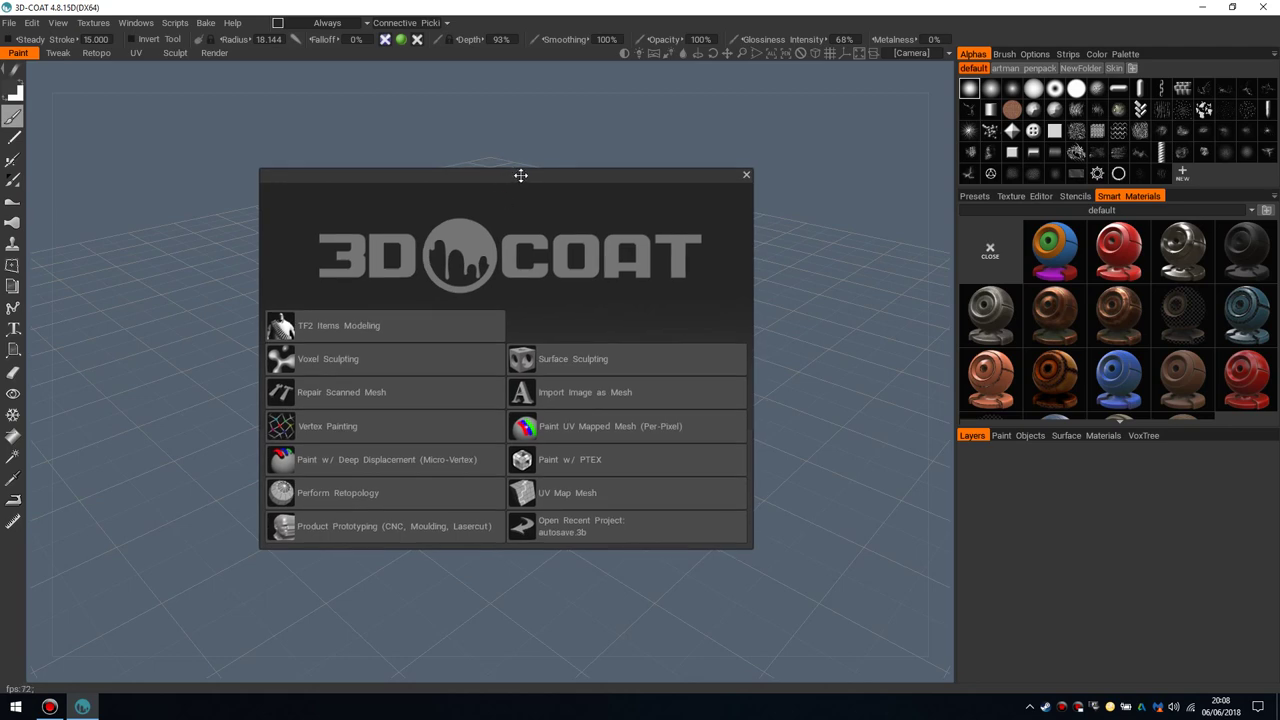
{"action": "left_click_drag", "start_coordinate": [520, 175], "coordinate": [541, 192]}
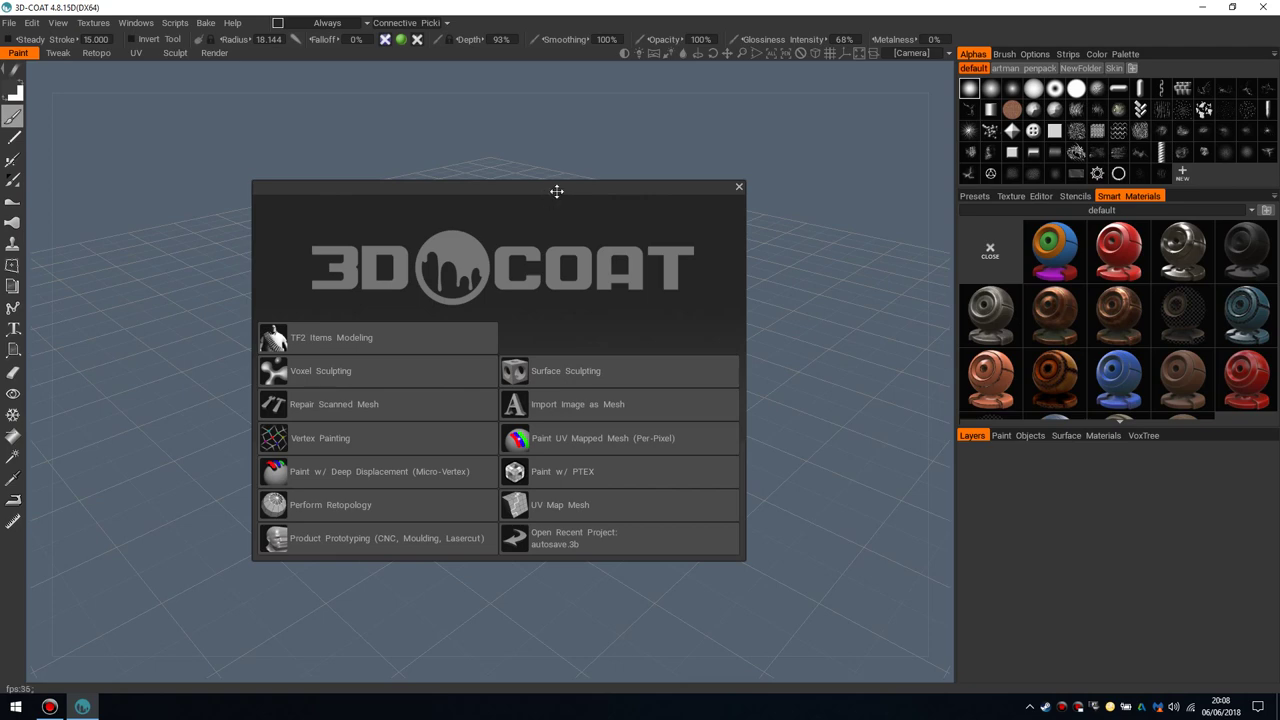
{"action": "left_click_drag", "start_coordinate": [571, 189], "coordinate": [583, 182]}
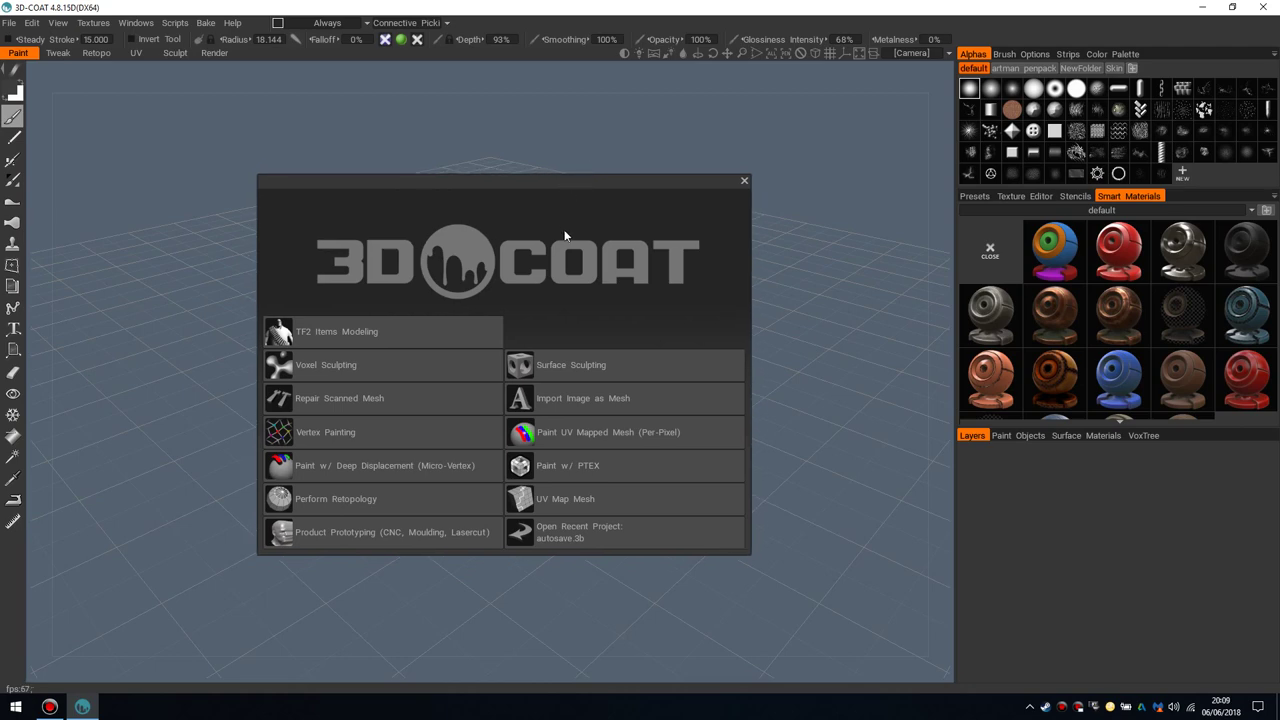
{"action": "left_click_drag", "start_coordinate": [564, 231], "coordinate": [571, 225]}
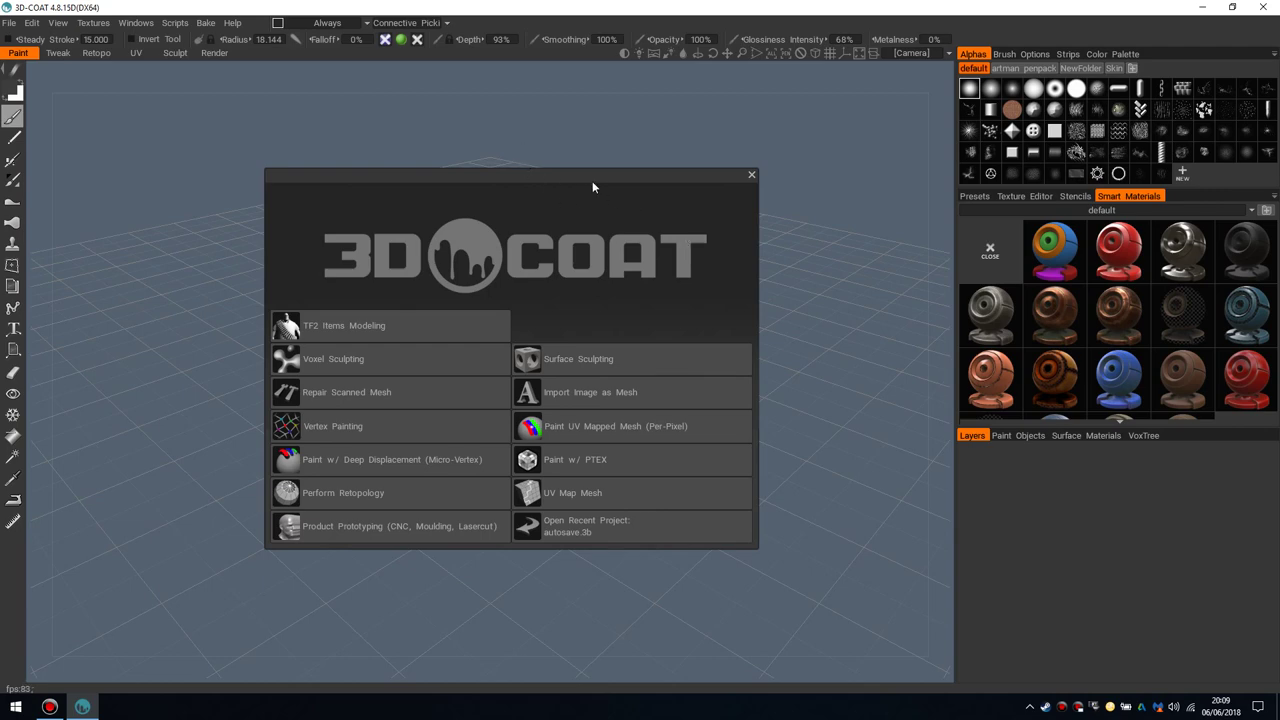
{"action": "left_click_drag", "start_coordinate": [597, 176], "coordinate": [590, 181]}
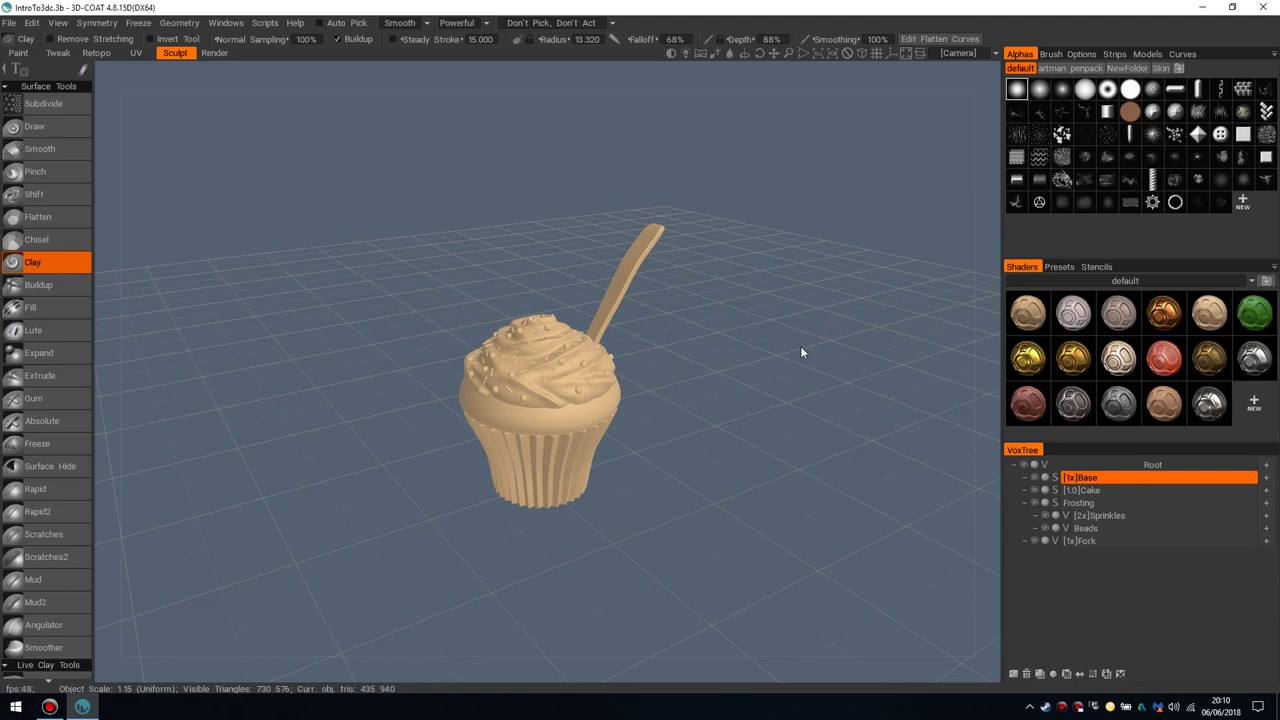
Step: View the cupcake's low-poly mesh in the Retopo room, then its painted textures and layers in the Paint room
{"action": "left_click", "coordinate": [105, 54]}
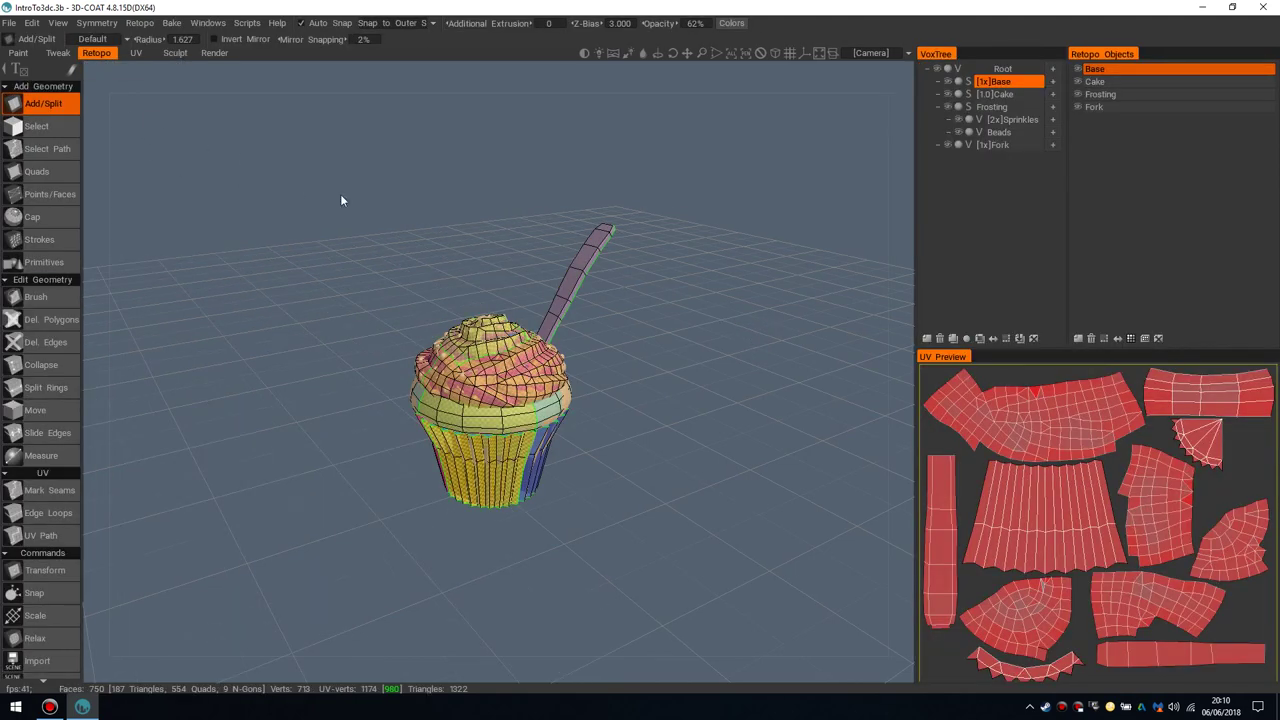
{"action": "middle_click_drag", "start_coordinate": [581, 228], "coordinate": [583, 228]}
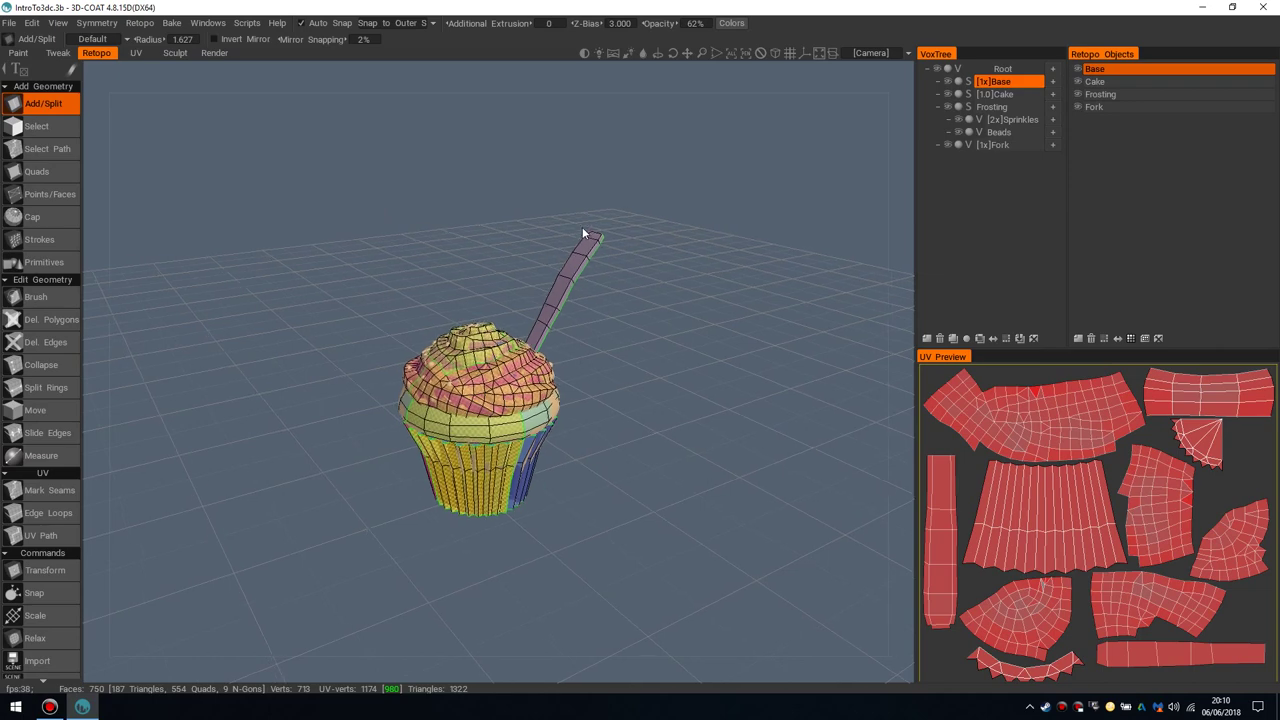
{"action": "left_click", "coordinate": [18, 53]}
{"action": "left_click", "coordinate": [1144, 436]}
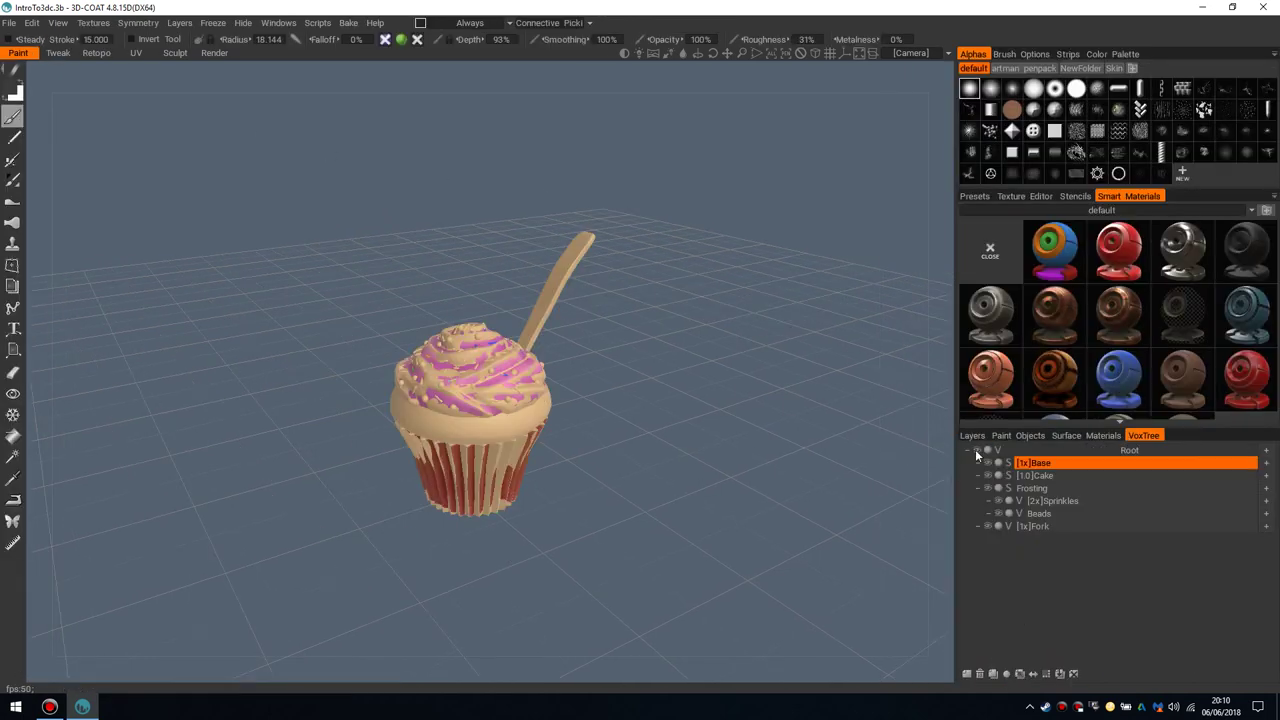
{"action": "left_click", "coordinate": [974, 436]}
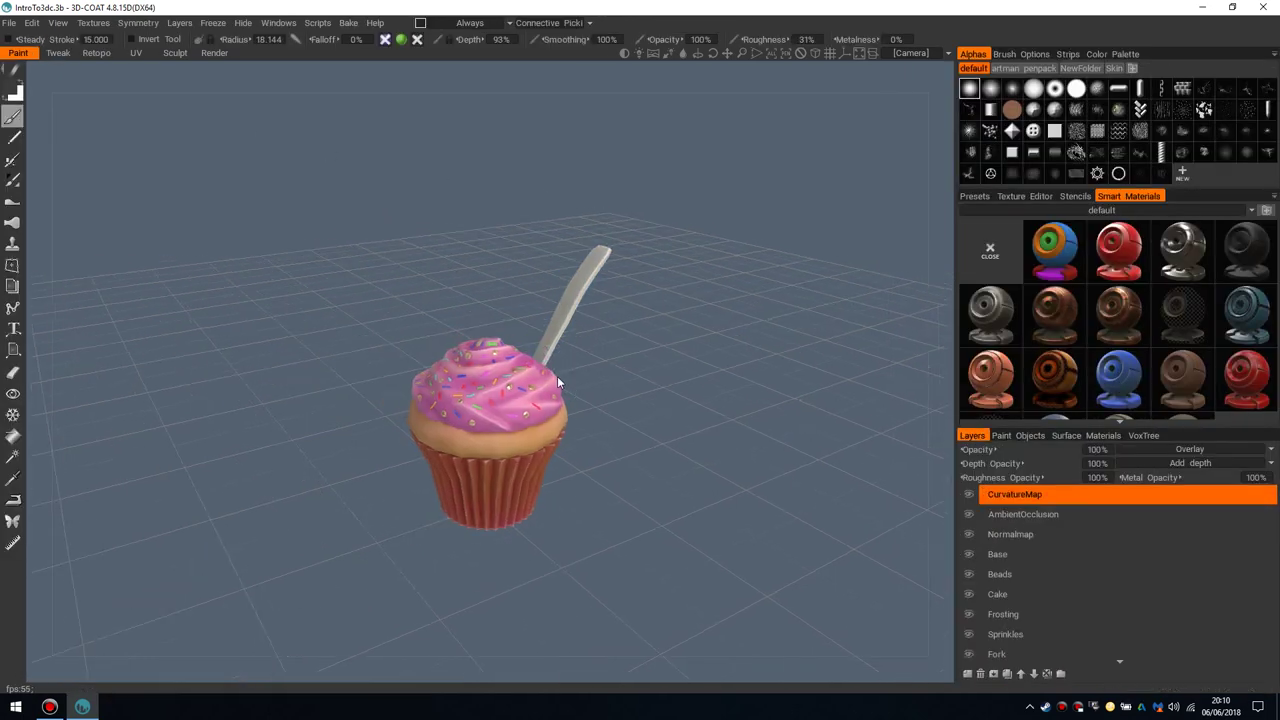
{"action": "key", "text": "w"}
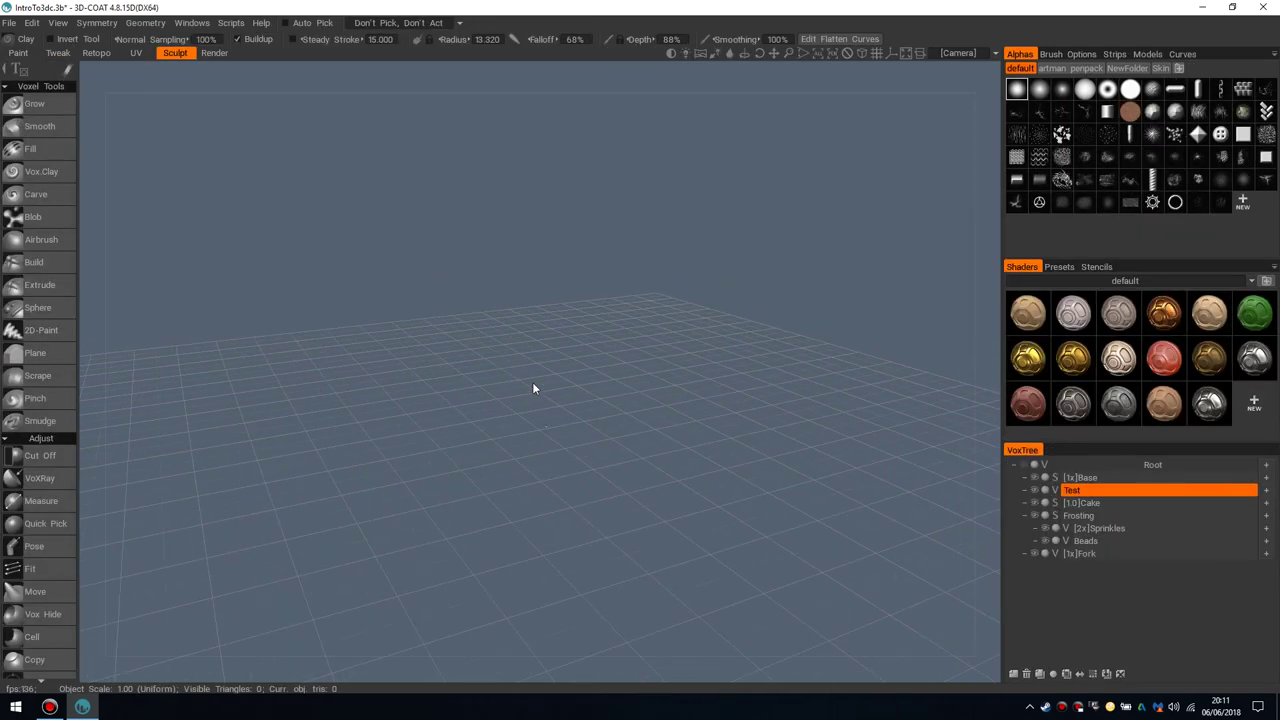
Step: Select the Test volume in the Sculpt room and start the Primitives tool with the cube shape
{"action": "left_click_drag", "start_coordinate": [490, 390], "coordinate": [569, 360]}
{"action": "left_click_drag", "start_coordinate": [534, 386], "coordinate": [544, 377]}
{"action": "left_click", "coordinate": [1060, 492]}
{"action": "key", "text": "space"}
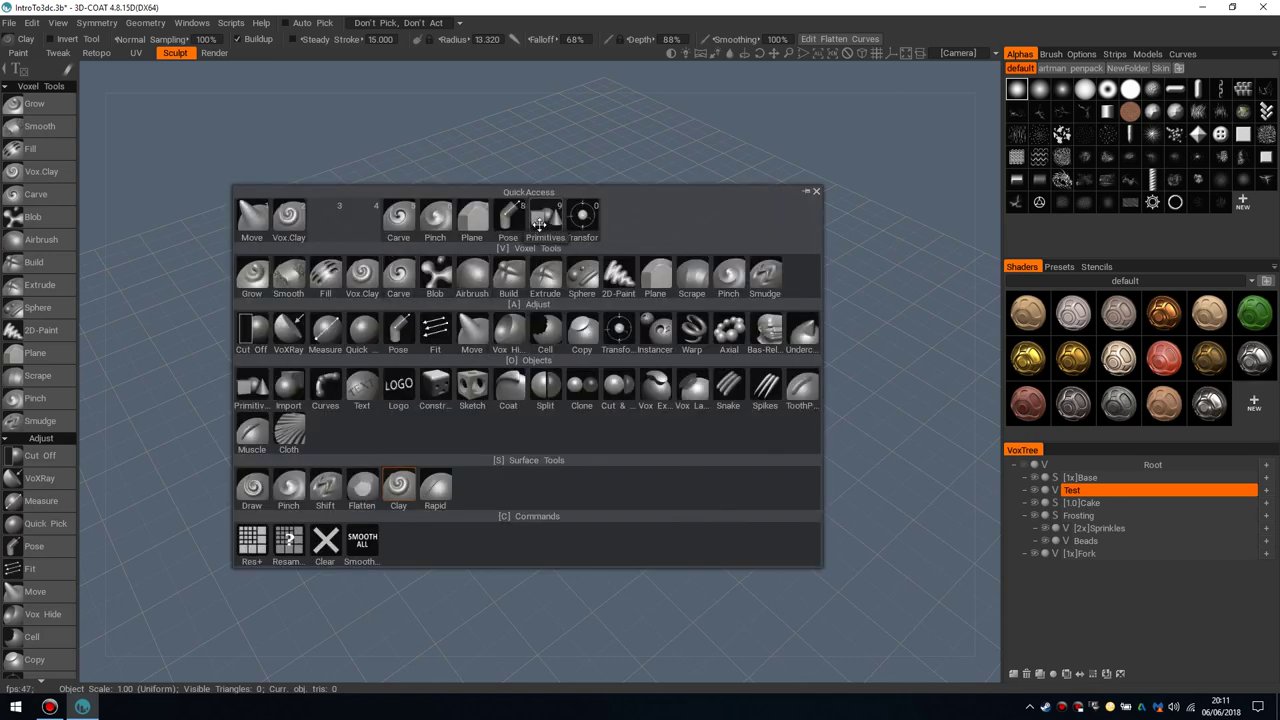
{"action": "left_click", "coordinate": [541, 222]}
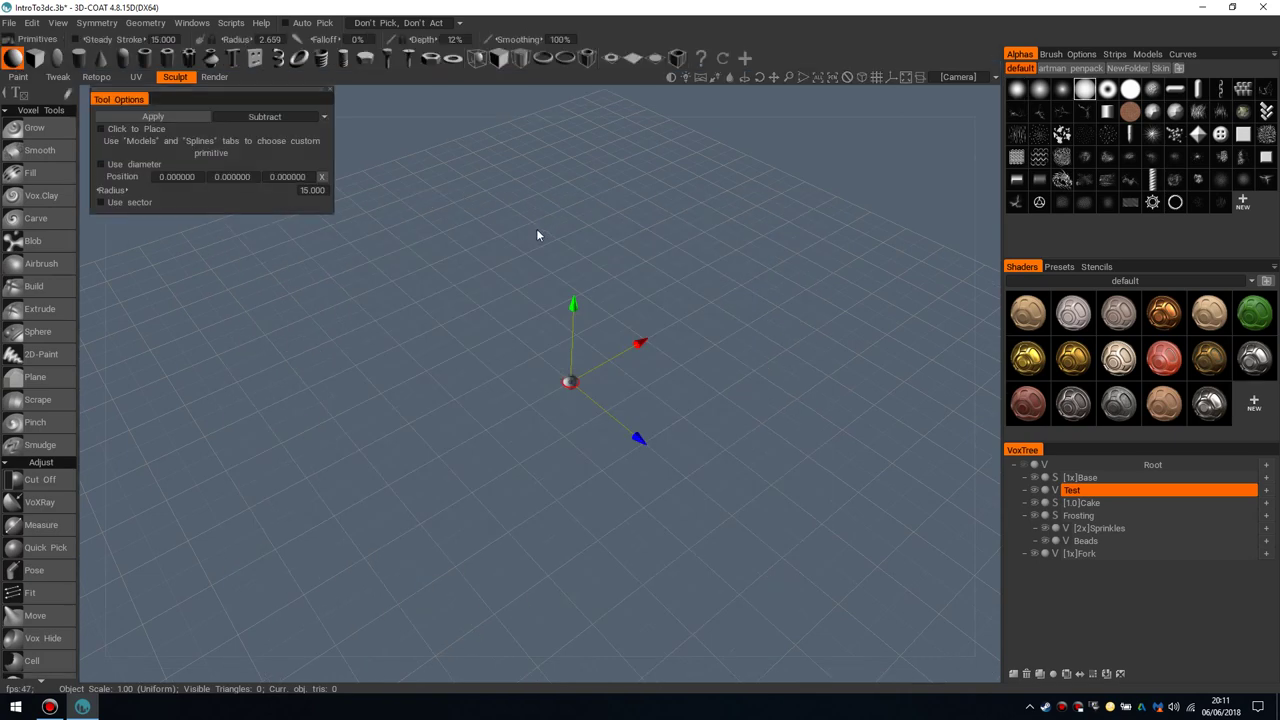
{"action": "mouse_move", "coordinate": [564, 387]}
{"action": "left_mouse_down"}
{"action": "mouse_move", "coordinate": [532, 405]}
{"action": "mouse_move", "coordinate": [543, 394]}
{"action": "left_mouse_up"}
{"action": "left_click", "coordinate": [145, 57]}
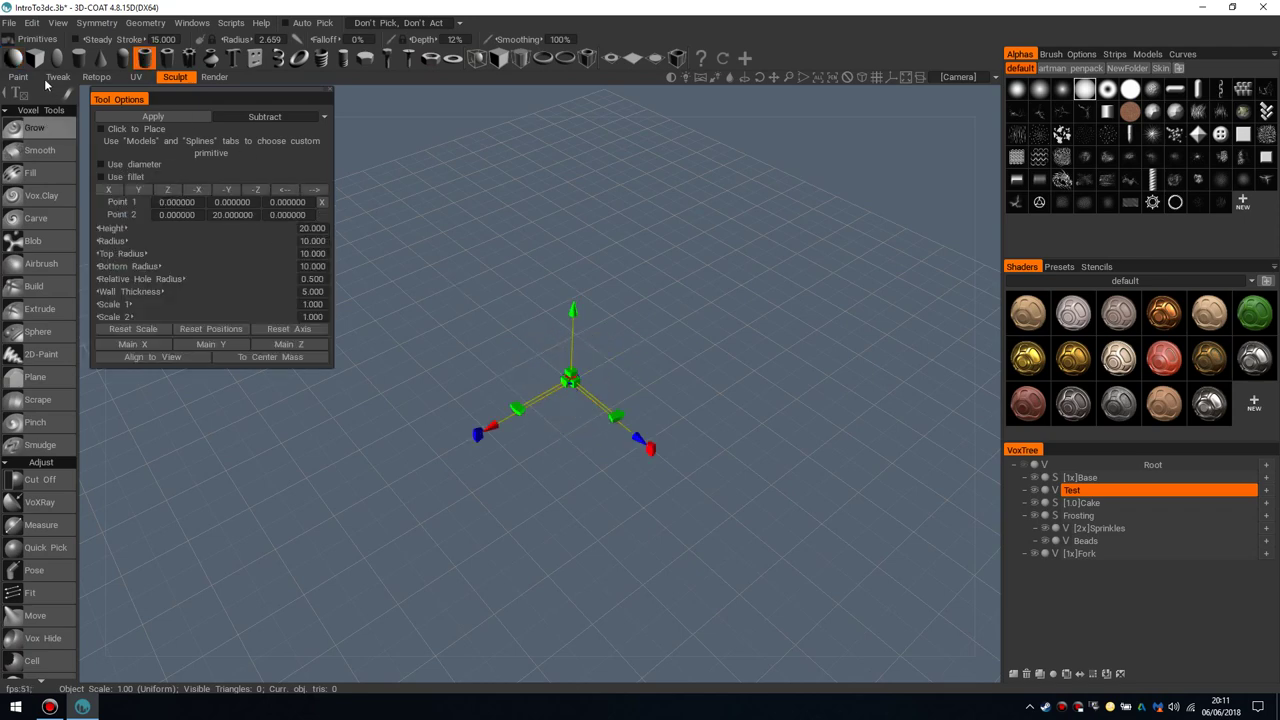
{"action": "left_click", "coordinate": [34, 57]}
Step: Raise the cube primitive to about 71 on the Y axis and scale it uniformly to about 112
{"action": "left_click_drag", "start_coordinate": [570, 440], "coordinate": [639, 370], "text": "alt"}
{"action": "left_click_drag", "start_coordinate": [580, 278], "coordinate": [583, 232]}
{"action": "left_click_drag", "start_coordinate": [577, 342], "coordinate": [603, 357]}
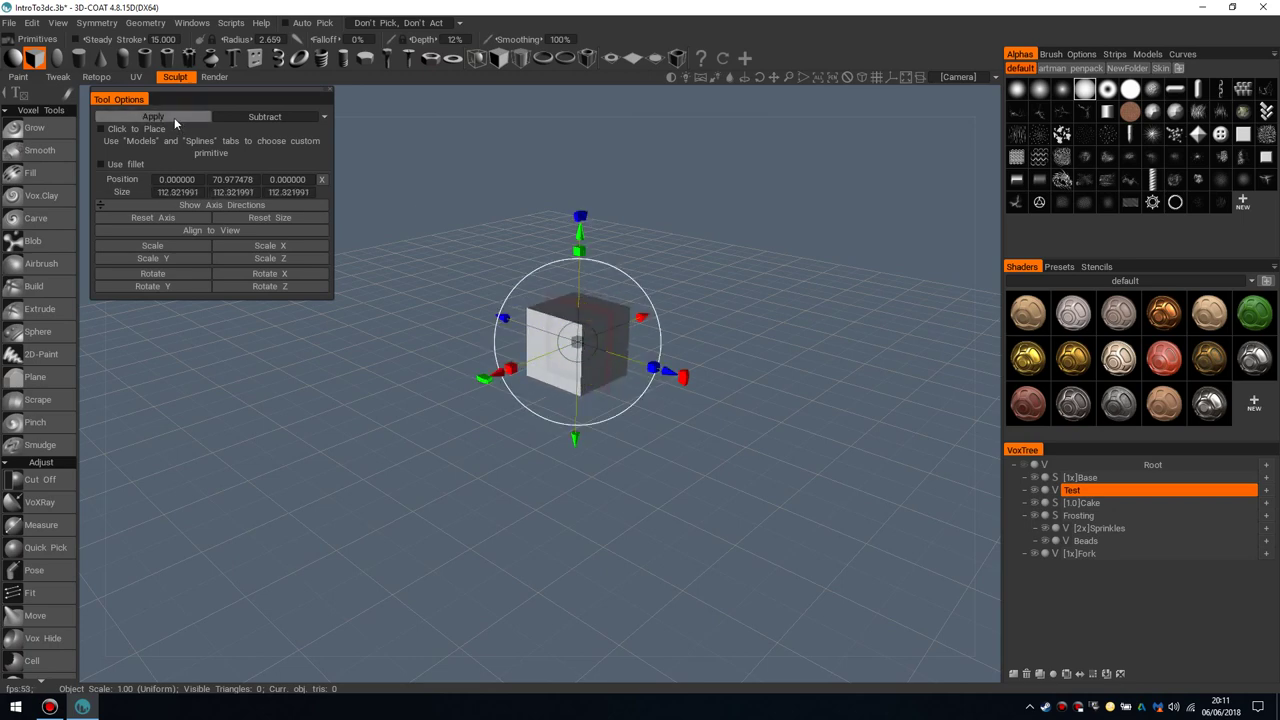
Step: Set the primitive operation to Add and apply the cube to the Test volume
{"action": "left_click", "coordinate": [227, 118]}
{"action": "left_click", "coordinate": [213, 127]}
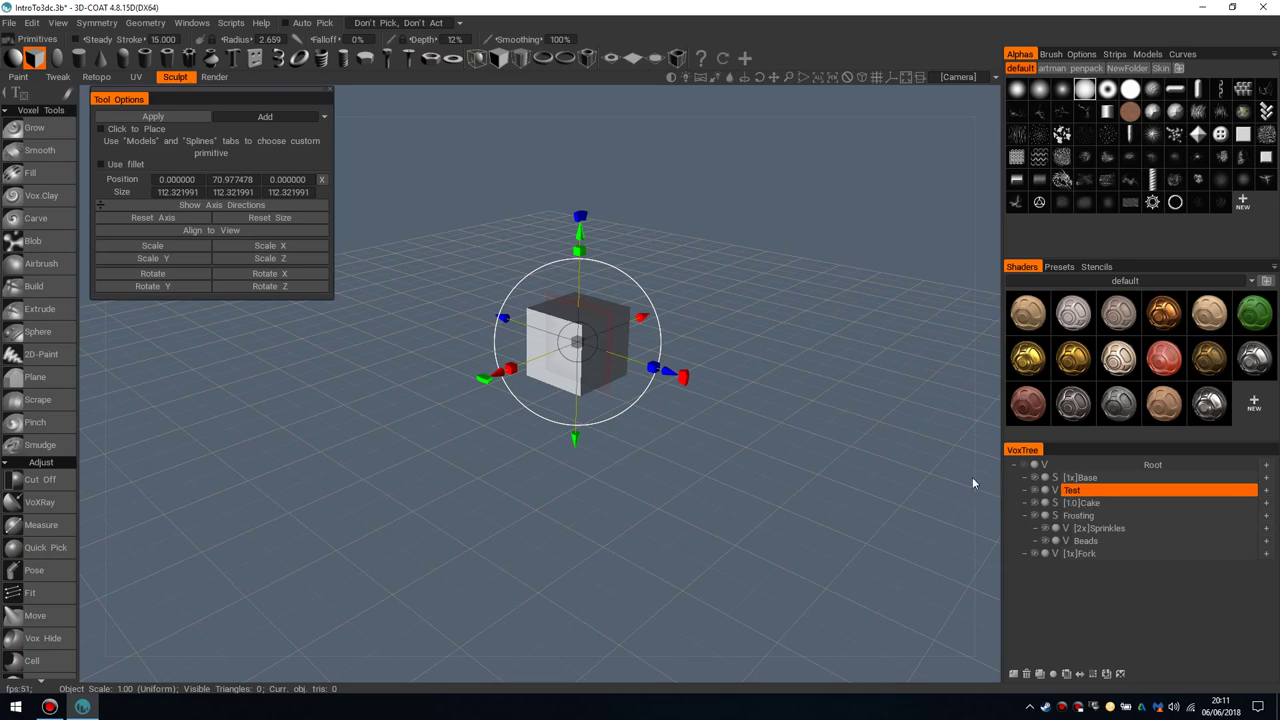
{"action": "middle_click_drag", "start_coordinate": [607, 315], "coordinate": [588, 331], "text": "alt"}
{"action": "right_click_drag", "start_coordinate": [588, 331], "coordinate": [636, 321], "text": "alt"}
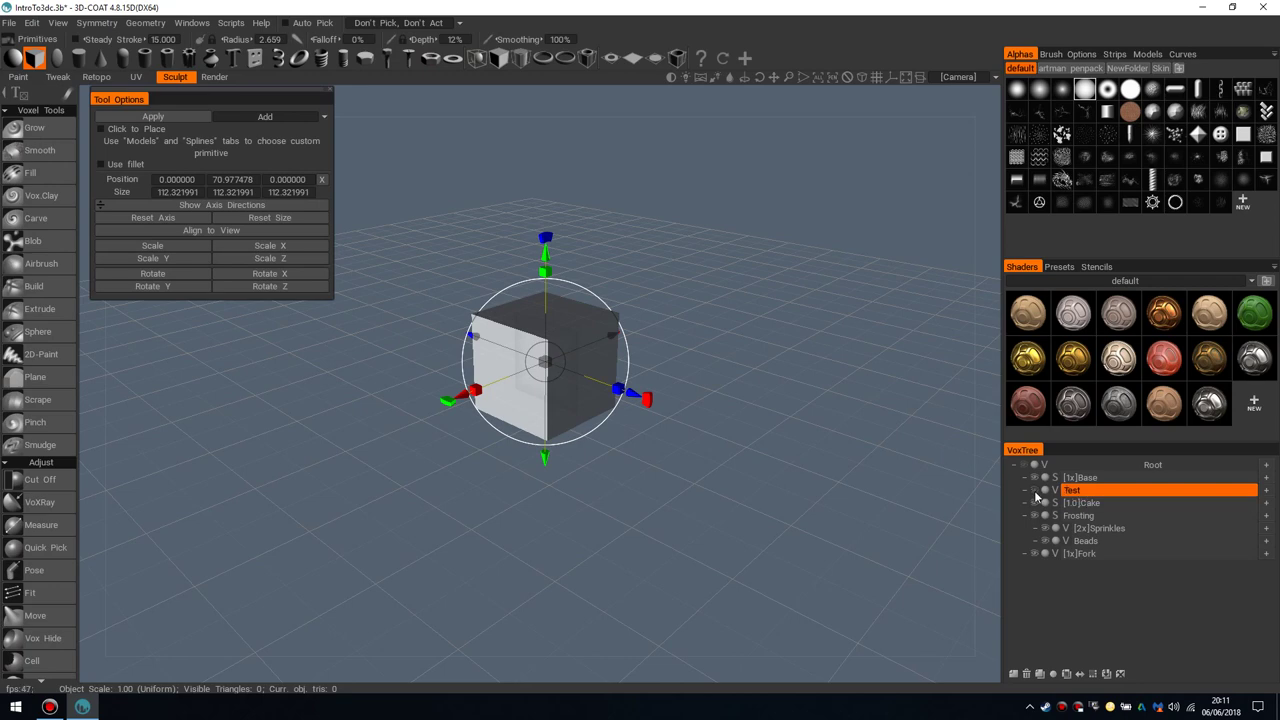
{"action": "key", "text": "Return"}
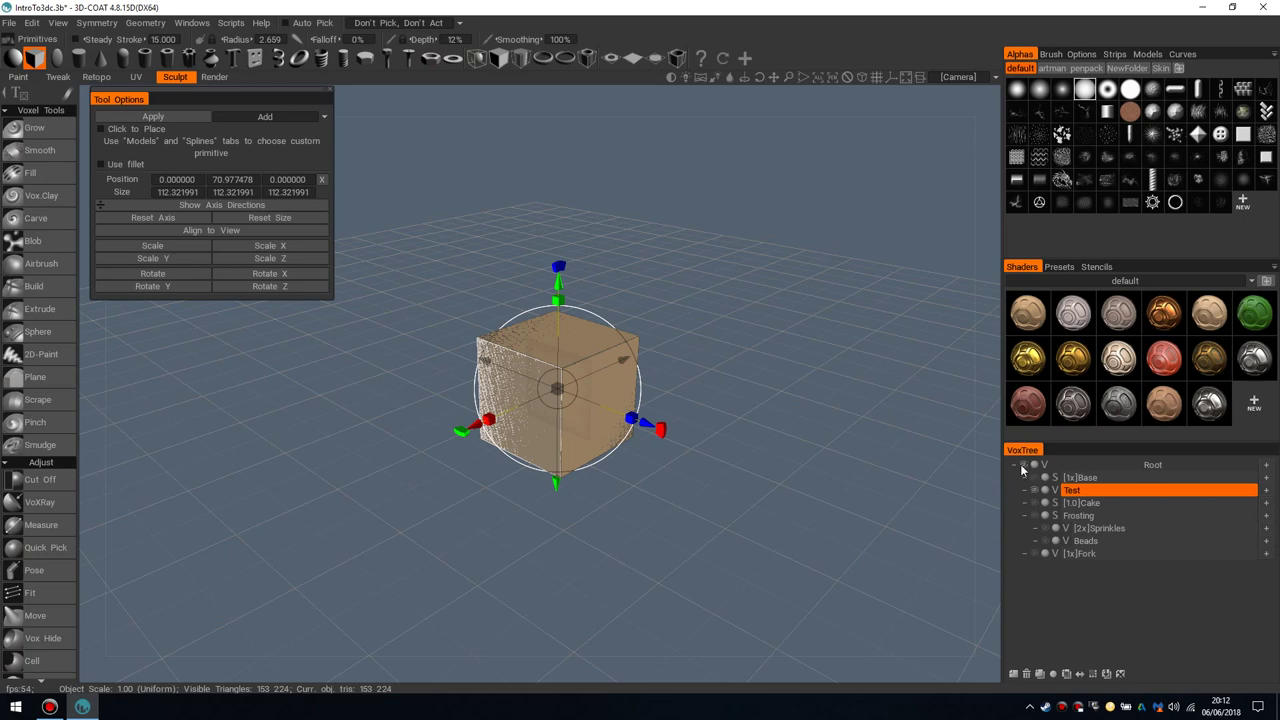
Step: Move the cube primitive up to about Y 137, scale it to about 82, and subtract it from the block's top
{"action": "scroll", "coordinate": [562, 386], "scroll_direction": "up", "scroll_amount": 4}
{"action": "scroll", "coordinate": [668, 358], "scroll_direction": "down", "scroll_amount": 2}
{"action": "middle_click_drag", "start_coordinate": [672, 357], "coordinate": [646, 365]}
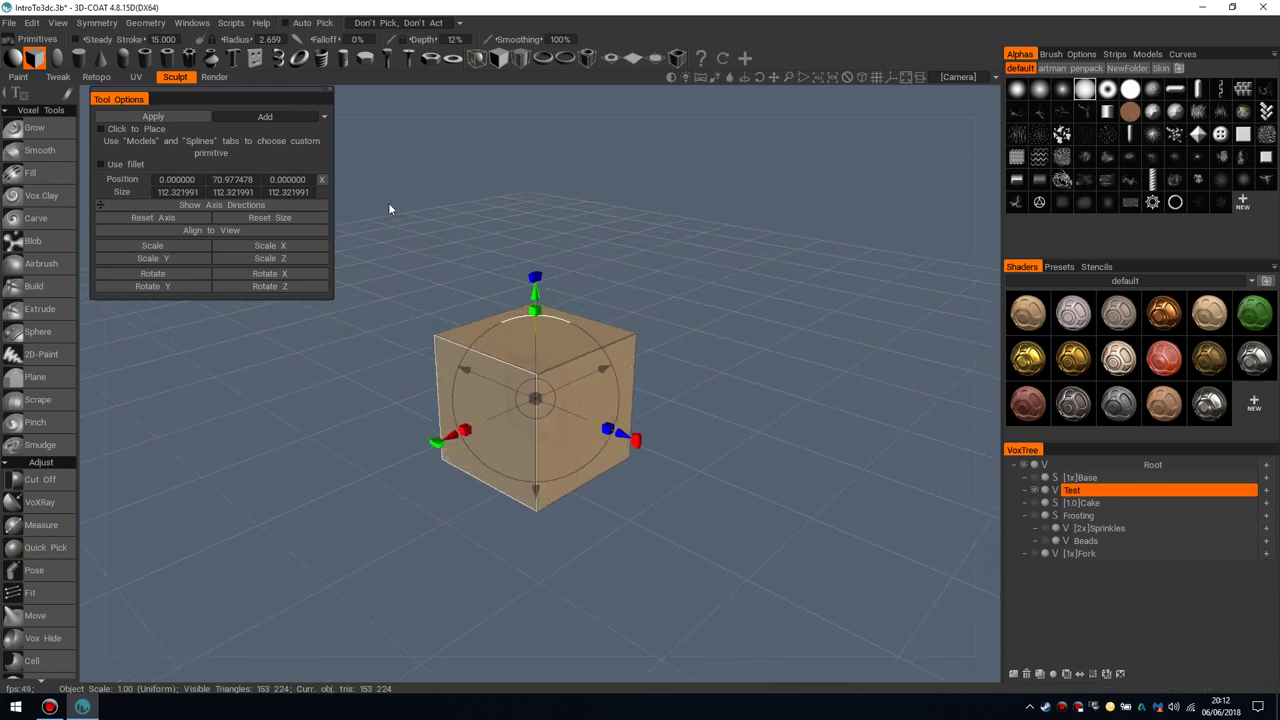
{"action": "left_click_drag", "start_coordinate": [537, 294], "coordinate": [546, 207]}
{"action": "left_click_drag", "start_coordinate": [538, 322], "coordinate": [514, 324]}
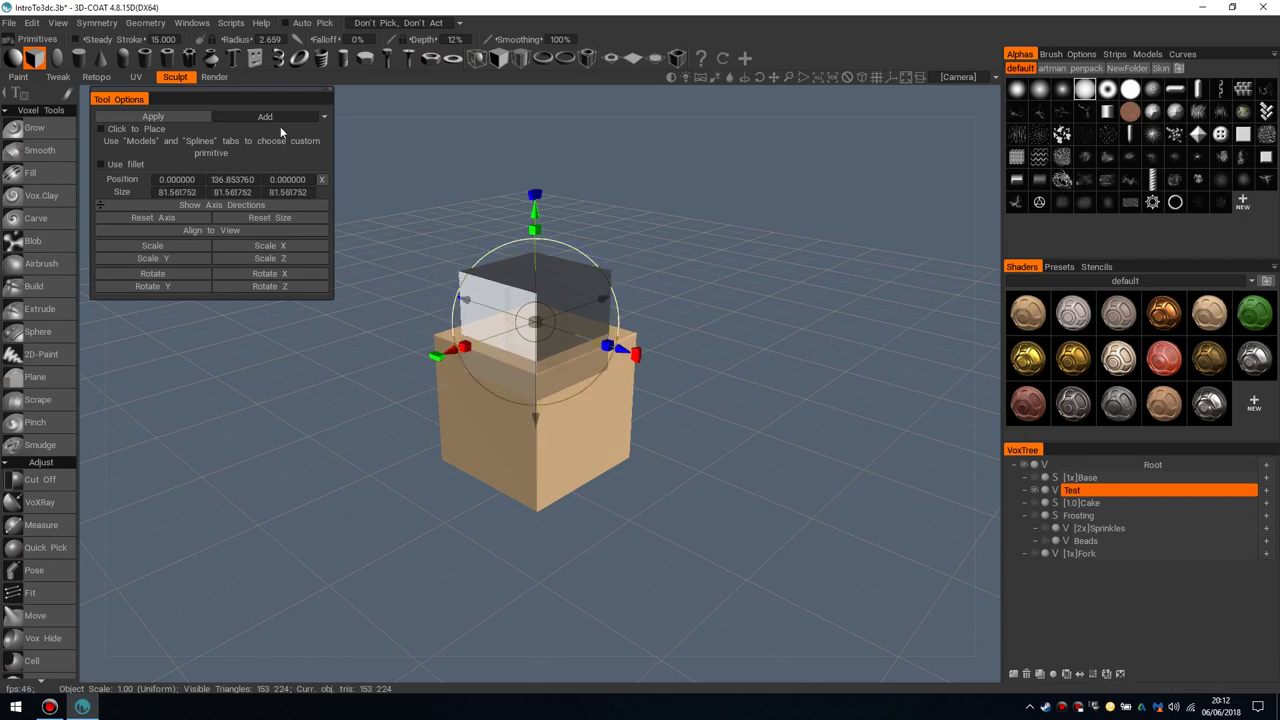
{"action": "left_click", "coordinate": [280, 117]}
{"action": "left_click", "coordinate": [270, 150]}
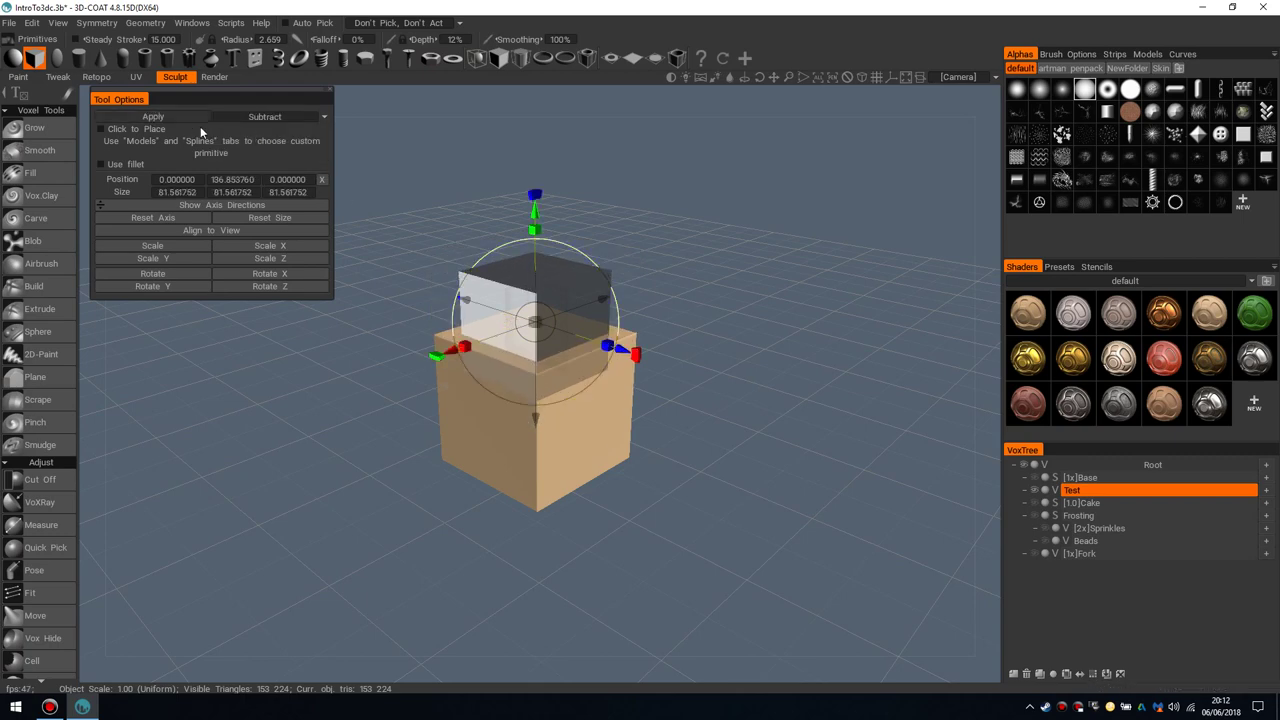
{"action": "left_click", "coordinate": [199, 119]}
Step: Subtract the cube primitive from the block at about X 59, Y 101, Z 13 and again at about X 9, Y 55, Z 63
{"action": "left_click_drag", "start_coordinate": [653, 279], "coordinate": [580, 341]}
{"action": "left_click", "coordinate": [197, 117]}
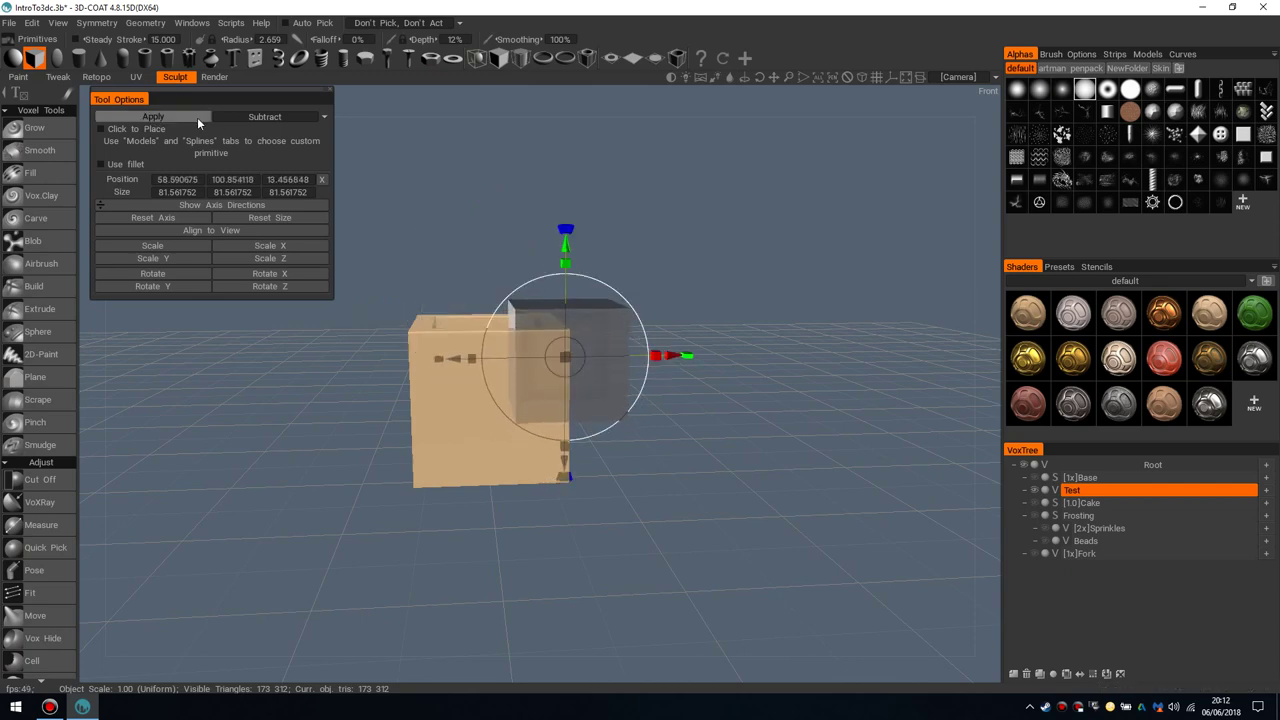
{"action": "left_click_drag", "start_coordinate": [574, 360], "coordinate": [589, 392]}
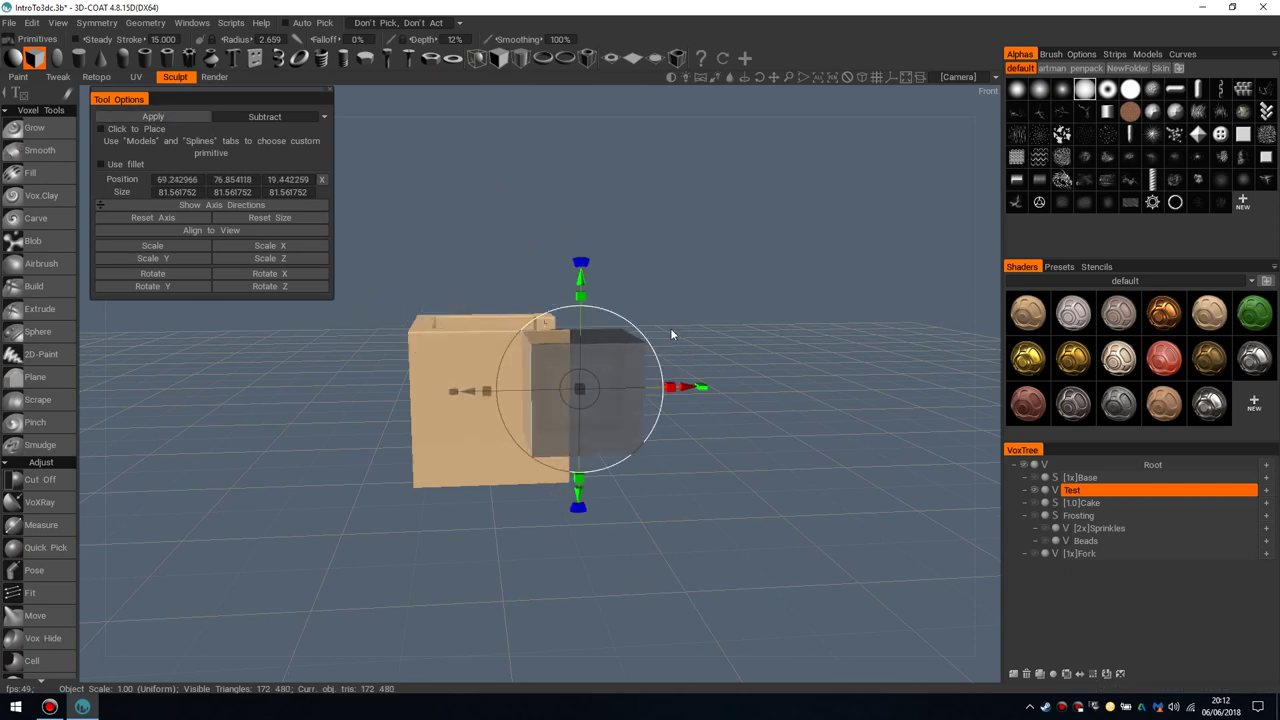
{"action": "left_click_drag", "start_coordinate": [671, 333], "coordinate": [633, 397]}
{"action": "left_click_drag", "start_coordinate": [568, 336], "coordinate": [601, 424]}
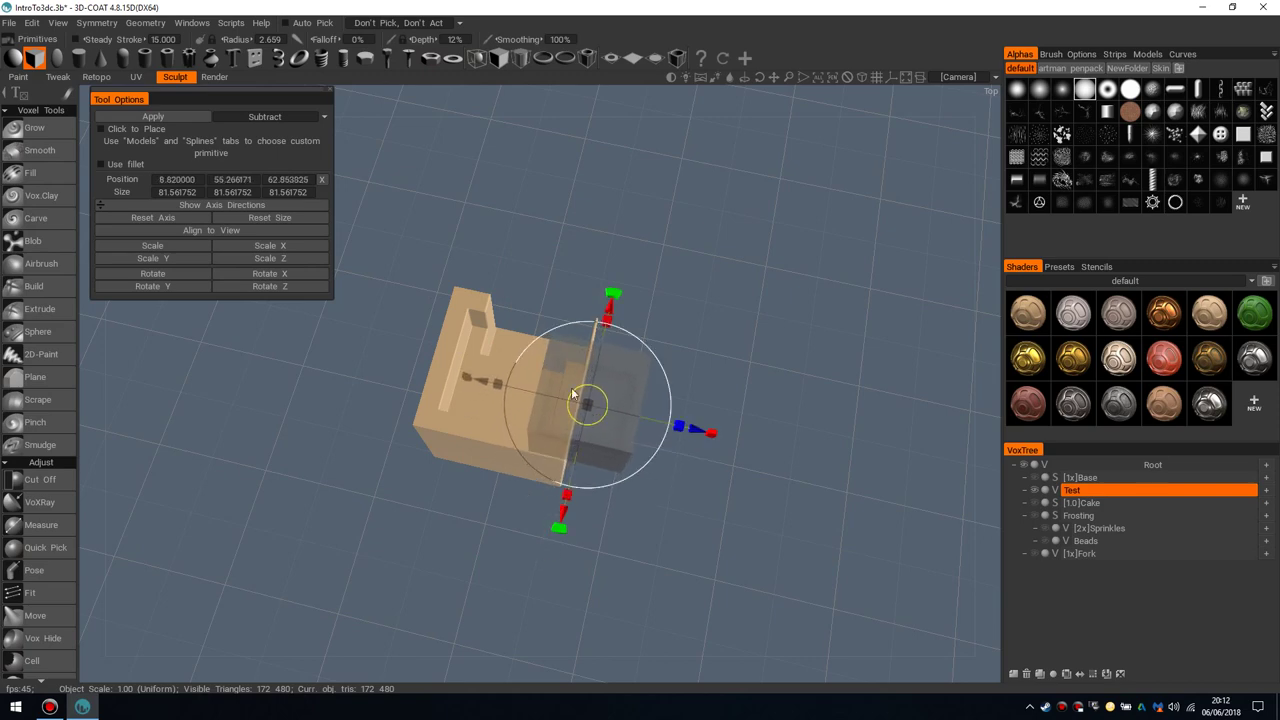
{"action": "left_click", "coordinate": [193, 117]}
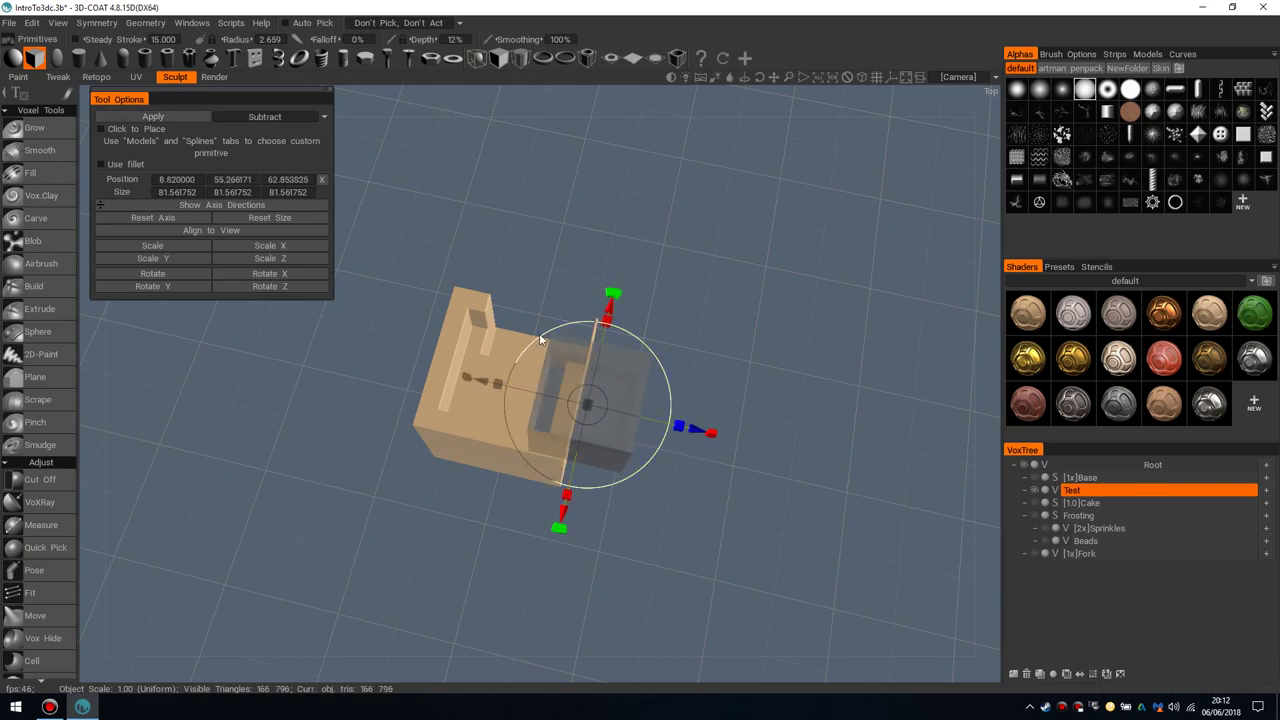
Step: Switch to the Smooth voxel tool and view the carved block's cuts up close
{"action": "left_click_drag", "start_coordinate": [685, 355], "coordinate": [480, 265]}
{"action": "left_click", "coordinate": [45, 150]}
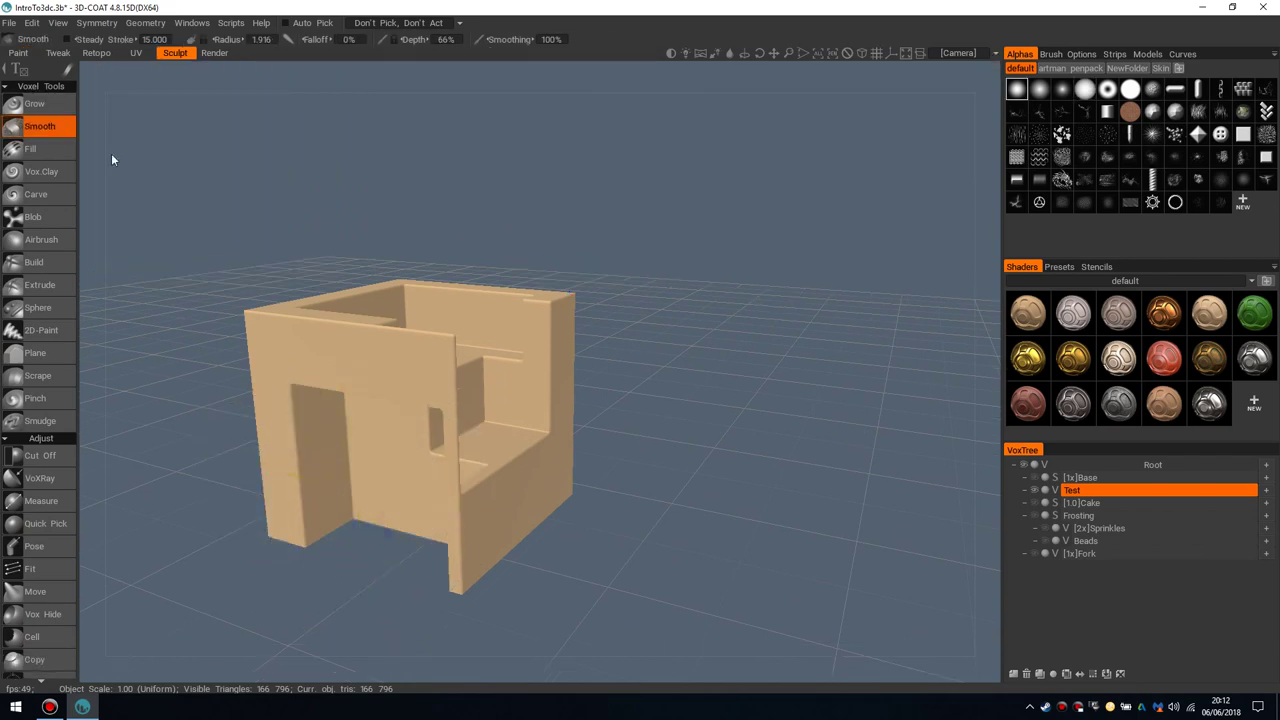
{"action": "left_click_drag", "start_coordinate": [503, 349], "coordinate": [380, 428]}
{"action": "scroll", "coordinate": [498, 366], "scroll_direction": "up", "scroll_amount": 5}
{"action": "mouse_move", "coordinate": [498, 366]}
{"action": "left_mouse_down"}
{"action": "mouse_move", "coordinate": [452, 362]}
{"action": "mouse_move", "coordinate": [490, 347]}
{"action": "left_mouse_up"}
{"action": "mouse_move", "coordinate": [430, 471]}
{"action": "left_mouse_down"}
{"action": "mouse_move", "coordinate": [398, 482]}
{"action": "mouse_move", "coordinate": [463, 416]}
{"action": "left_mouse_up"}
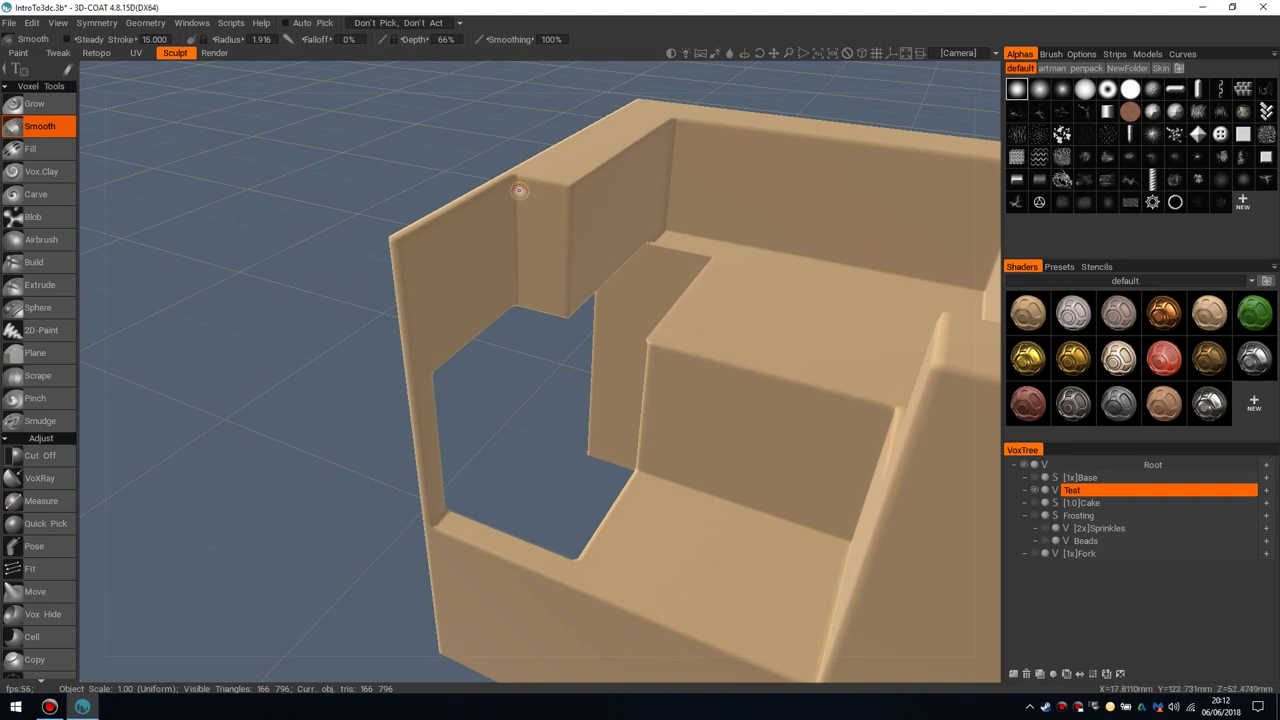
Step: Examine the voxel mesh around the opening in the block's thin wall in wireframe, and restore the shaded display
{"action": "key", "text": "w"}
{"action": "scroll", "coordinate": [520, 211], "scroll_direction": "up", "scroll_amount": 6}
{"action": "scroll", "coordinate": [550, 210], "scroll_direction": "down", "scroll_amount": 8}
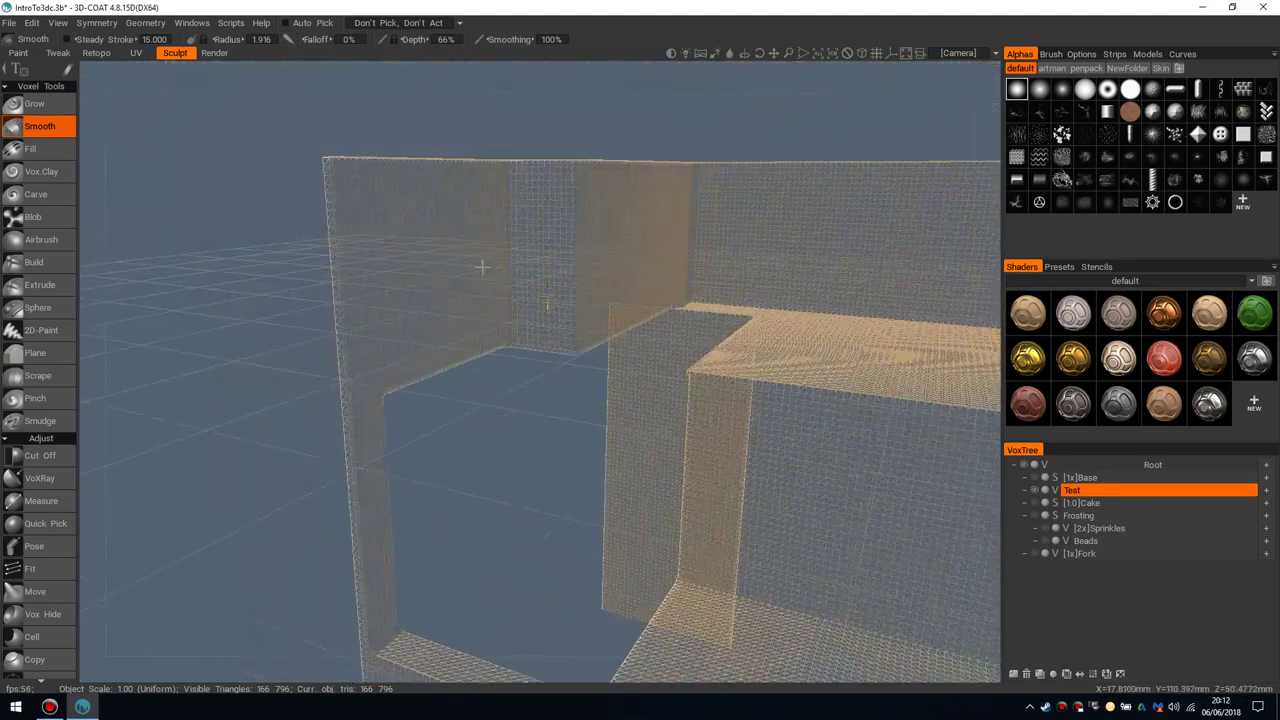
{"action": "key", "text": "w"}
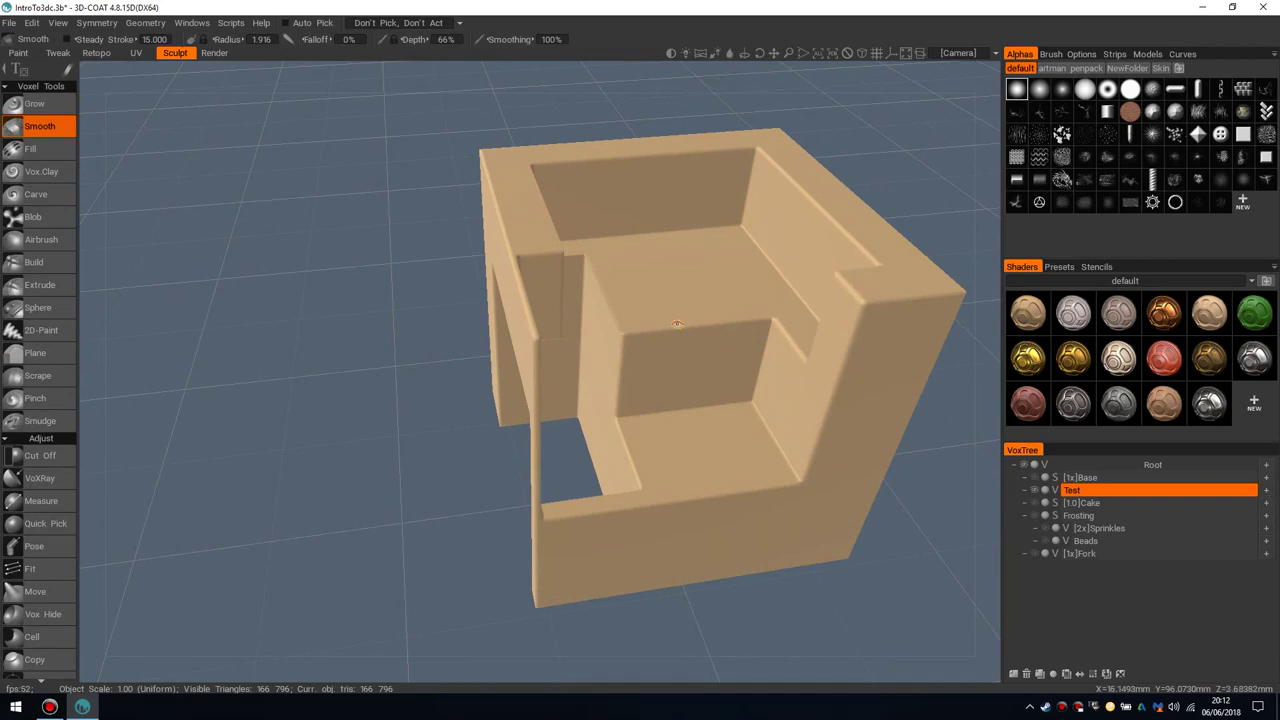
Step: Inspect the carved block from several angles, examining the voxel grid on its inner floor in wireframe before returning to shaded display
{"action": "scroll", "coordinate": [662, 294], "scroll_direction": "down", "scroll_amount": 3}
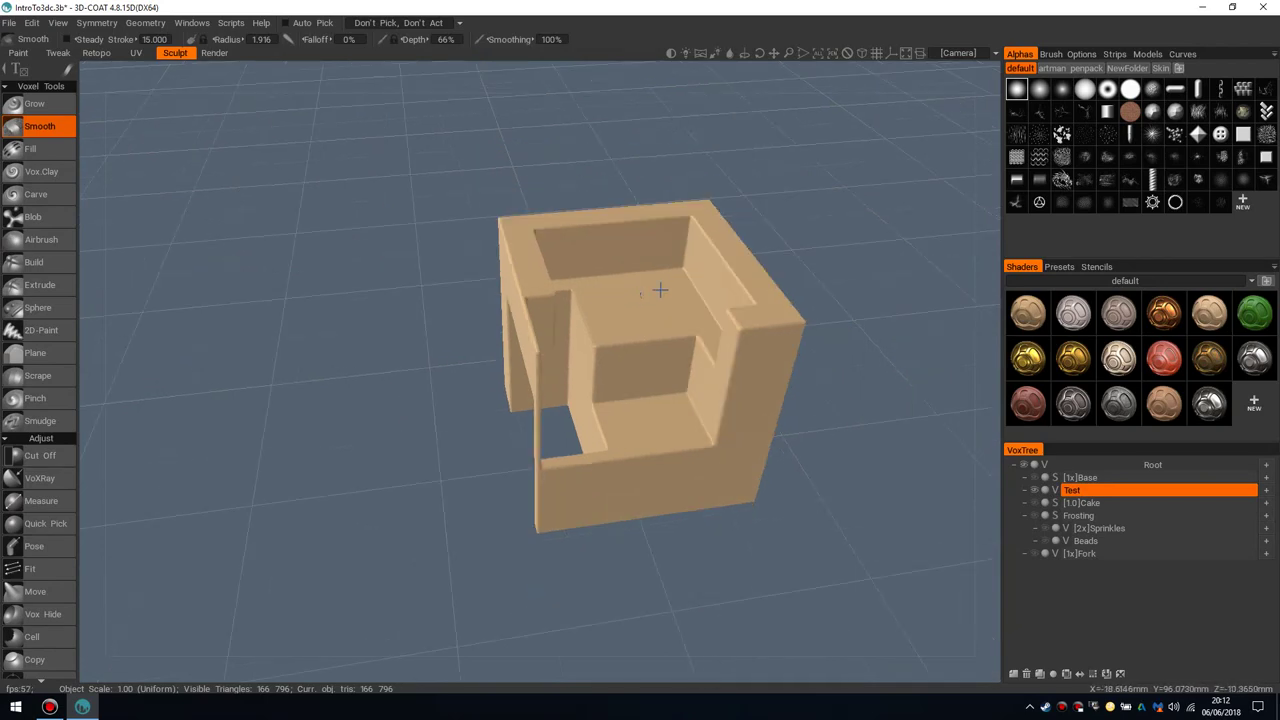
{"action": "left_click_drag", "start_coordinate": [660, 289], "coordinate": [680, 284], "text": "alt"}
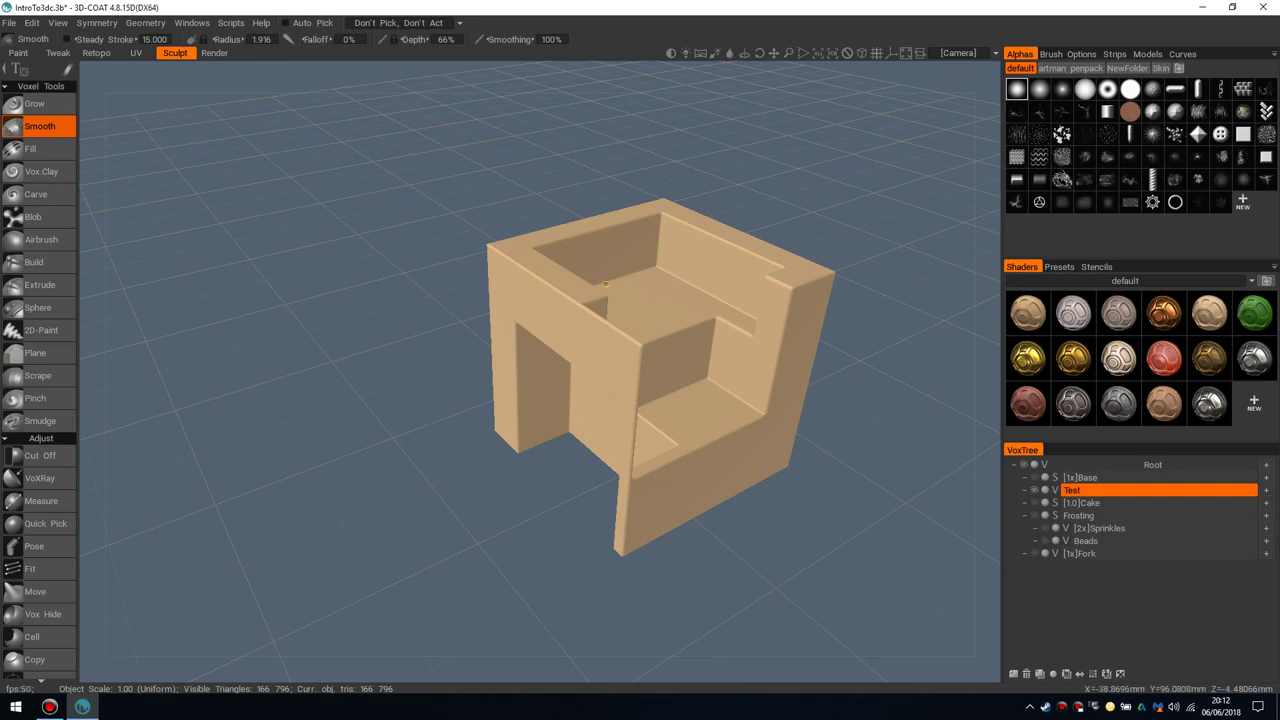
{"action": "middle_click_drag", "start_coordinate": [606, 284], "coordinate": [532, 310], "text": "alt"}
{"action": "scroll", "coordinate": [575, 318], "scroll_direction": "up", "scroll_amount": 5}
{"action": "left_click_drag", "start_coordinate": [609, 306], "coordinate": [652, 268], "text": "alt"}
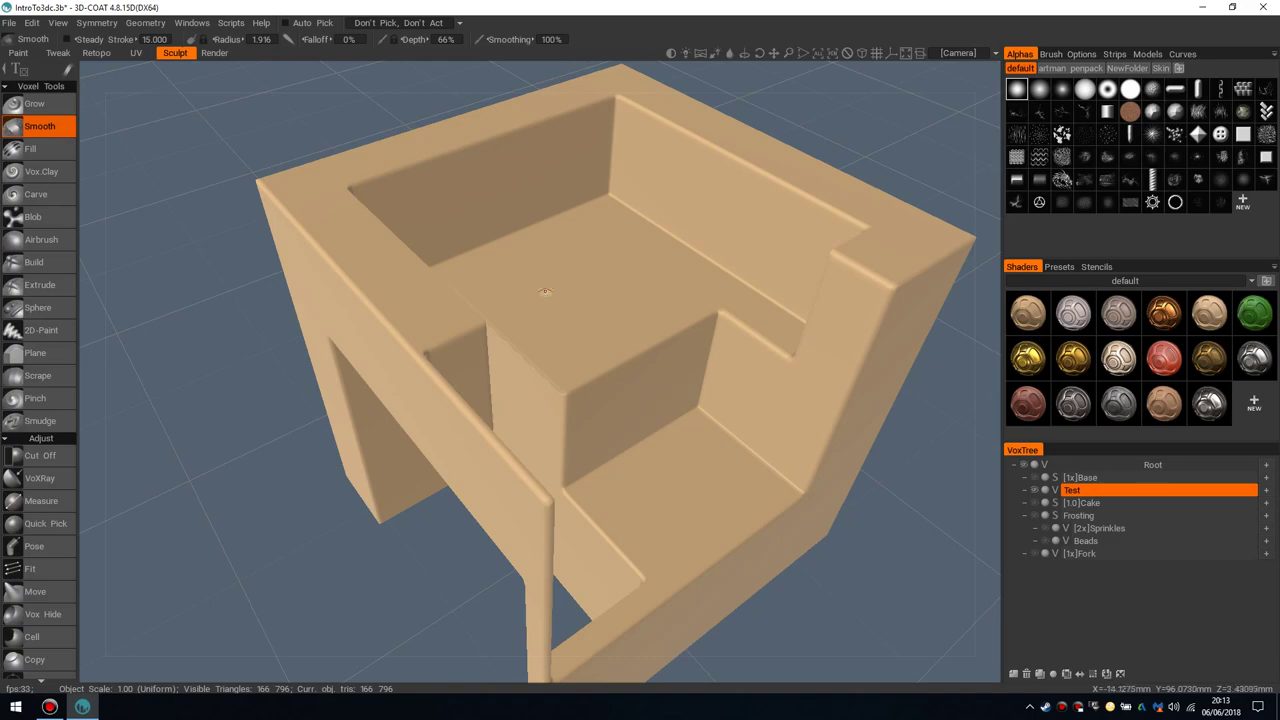
{"action": "left_click_drag", "start_coordinate": [547, 292], "coordinate": [567, 357], "text": "alt"}
{"action": "scroll", "coordinate": [579, 323], "scroll_direction": "down", "scroll_amount": 5}
{"action": "scroll", "coordinate": [584, 336], "scroll_direction": "up", "scroll_amount": 7}
{"action": "key", "text": "w"}
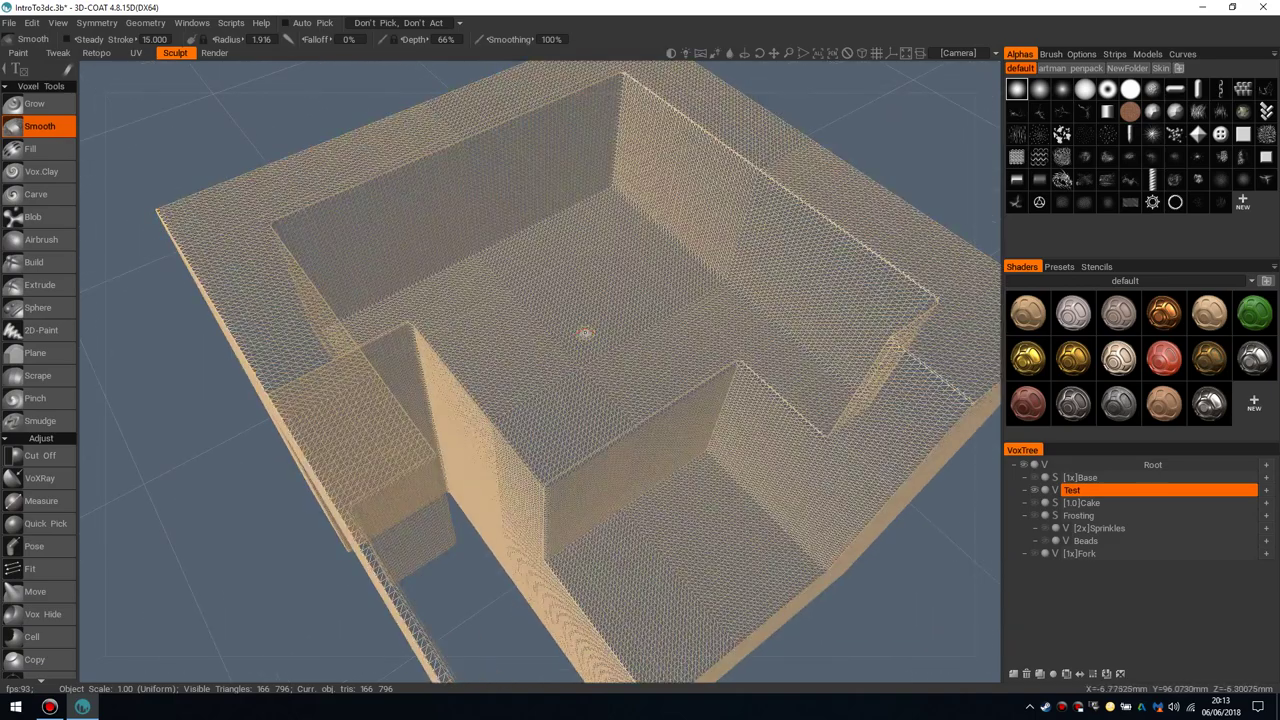
{"action": "scroll", "coordinate": [600, 330], "scroll_direction": "up", "scroll_amount": 10}
{"action": "scroll", "coordinate": [615, 320], "scroll_direction": "down", "scroll_amount": 10}
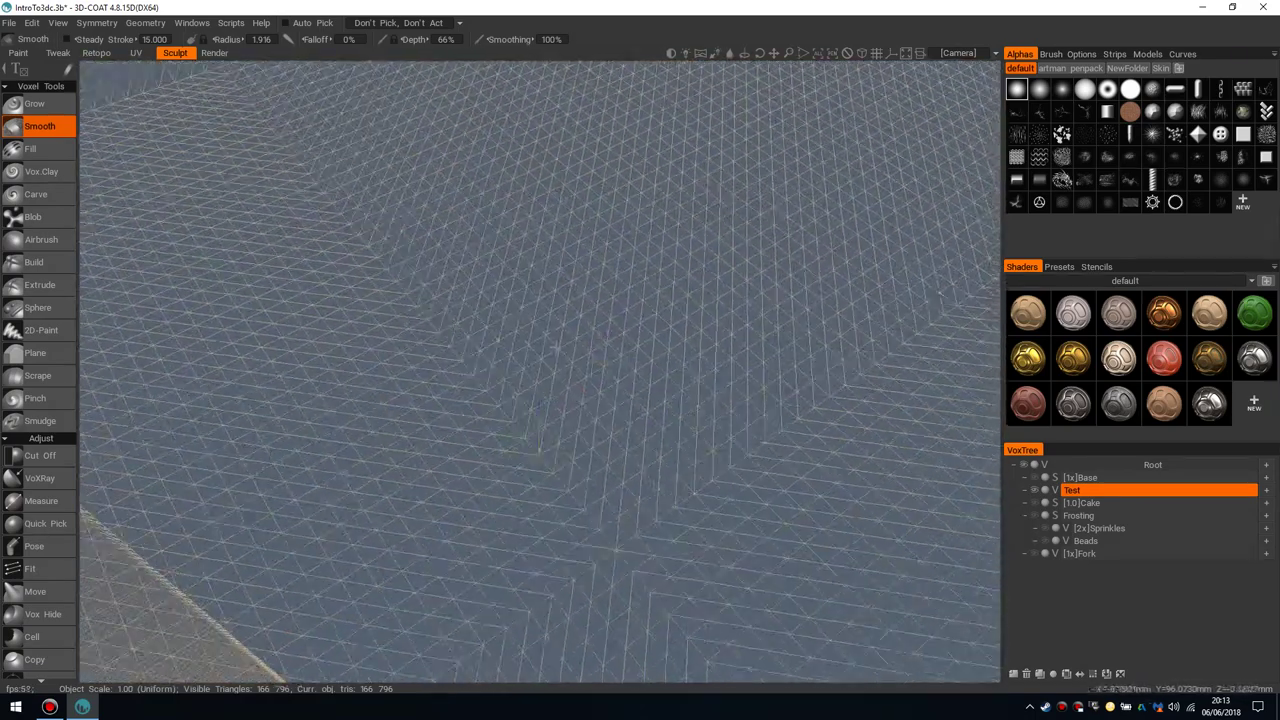
{"action": "key", "text": "w"}
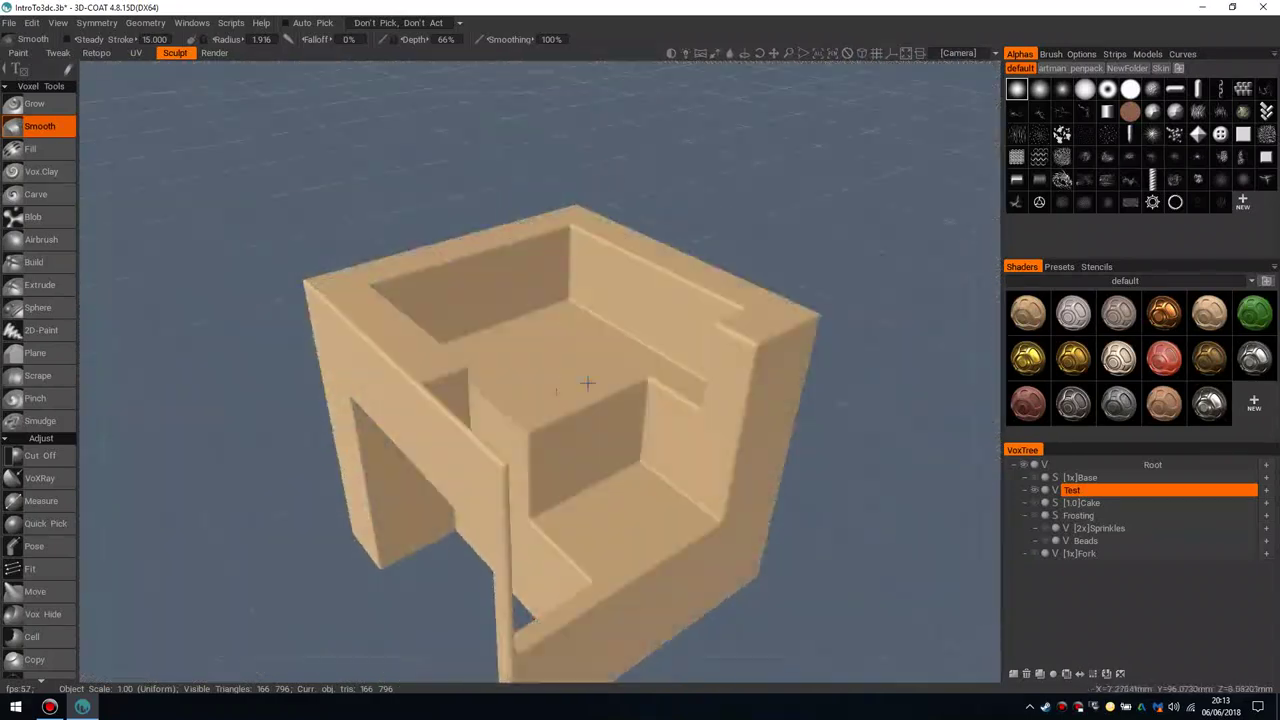
{"action": "scroll", "coordinate": [617, 337], "scroll_direction": "up", "scroll_amount": 8}
{"action": "scroll", "coordinate": [549, 425], "scroll_direction": "down", "scroll_amount": 2}
{"action": "scroll", "coordinate": [549, 425], "scroll_direction": "down", "scroll_amount": 4}
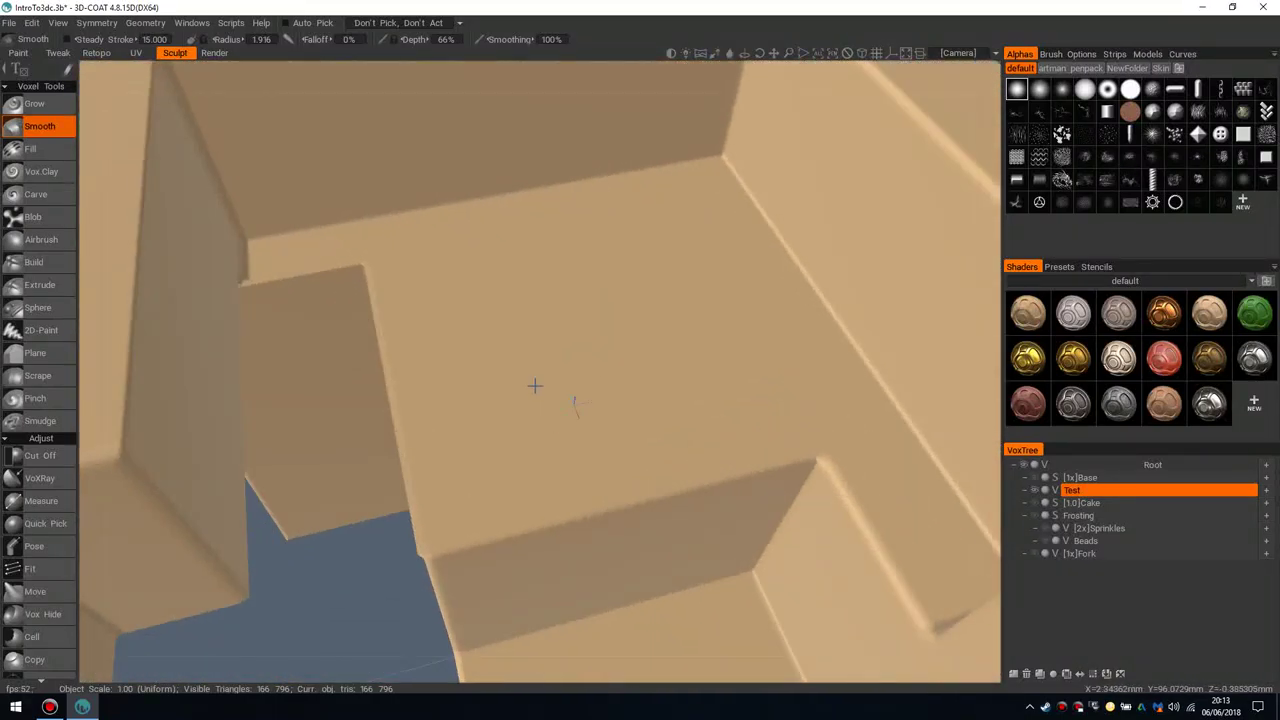
Step: Examine the carved block's inner floor, ledges and corner cuts up close and from above
{"action": "left_click_drag", "start_coordinate": [545, 398], "coordinate": [748, 362], "text": "alt"}
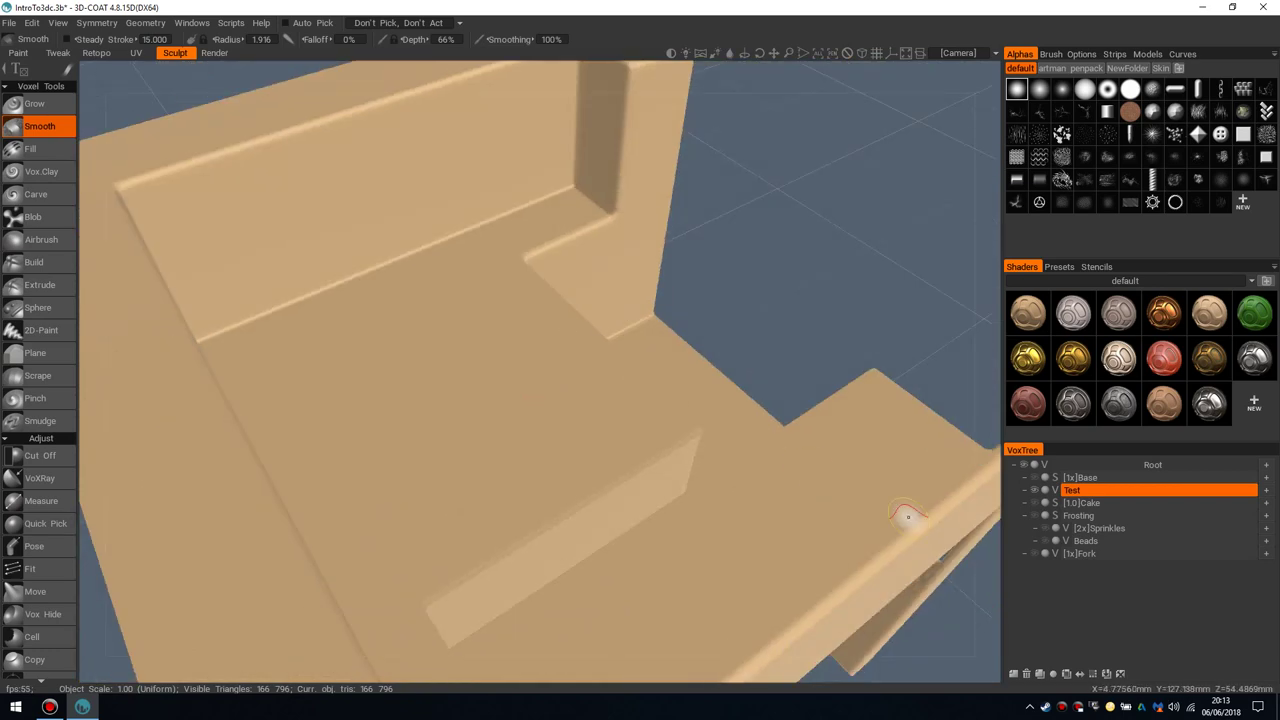
{"action": "left_click_drag", "start_coordinate": [483, 400], "coordinate": [530, 440], "text": "alt"}
{"action": "scroll", "coordinate": [574, 417], "scroll_direction": "up", "scroll_amount": 4}
{"action": "scroll", "coordinate": [535, 425], "scroll_direction": "down", "scroll_amount": 6}
{"action": "scroll", "coordinate": [537, 400], "scroll_direction": "up", "scroll_amount": 4}
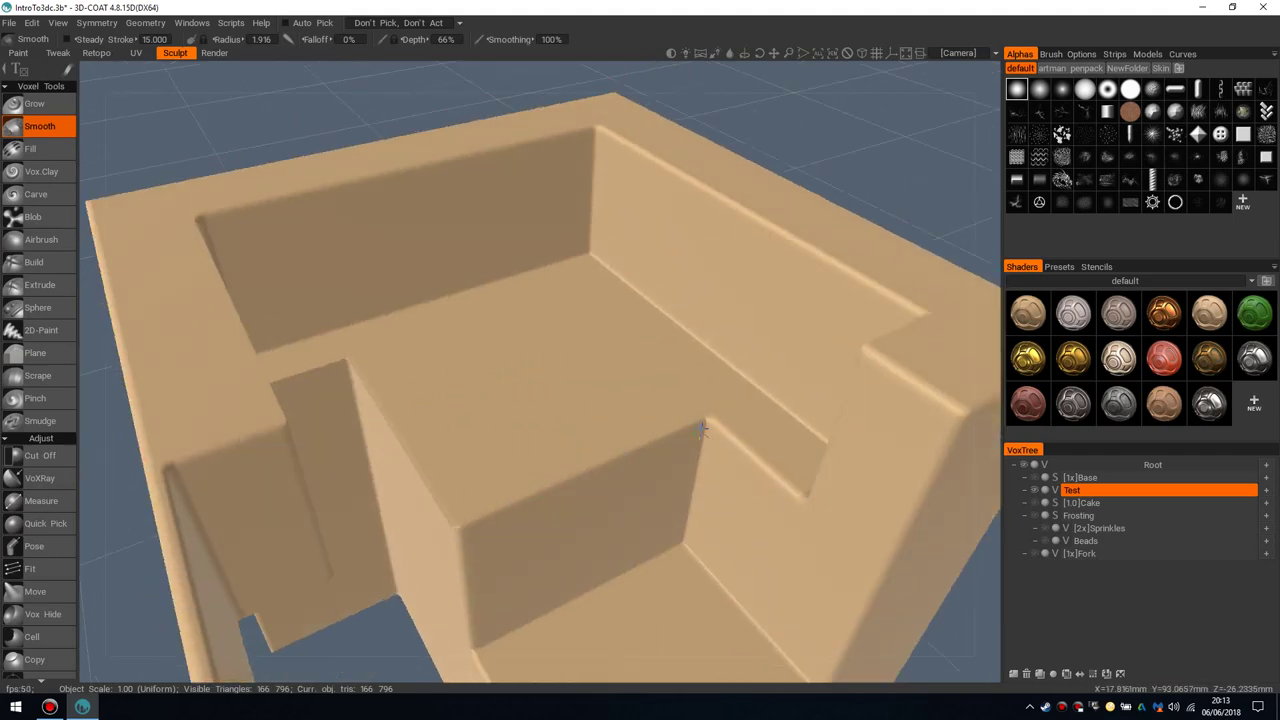
{"action": "scroll", "coordinate": [605, 343], "scroll_direction": "down", "scroll_amount": 10}
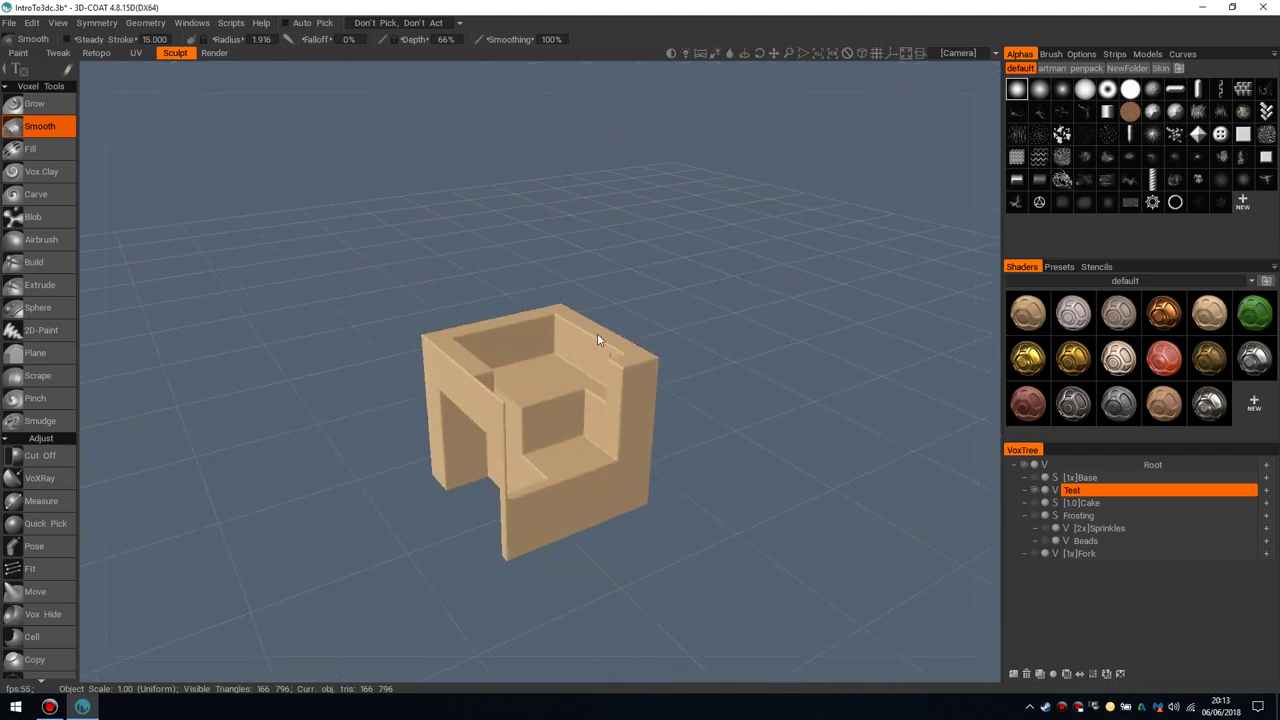
{"action": "right_click_drag", "start_coordinate": [600, 340], "coordinate": [591, 377], "text": "alt"}
{"action": "left_click_drag", "start_coordinate": [591, 377], "coordinate": [650, 316], "text": "alt"}
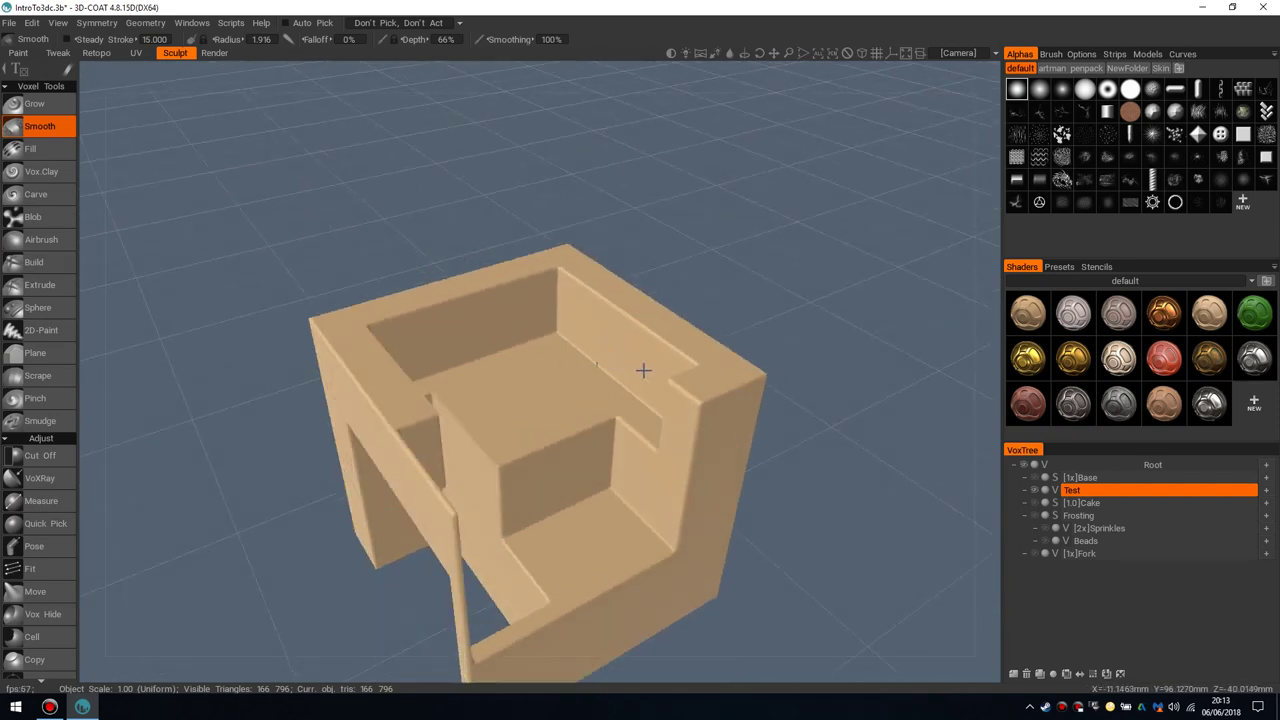
{"action": "scroll", "coordinate": [643, 371], "scroll_direction": "up", "scroll_amount": 3}
{"action": "left_click_drag", "start_coordinate": [586, 371], "coordinate": [535, 401], "text": "alt"}
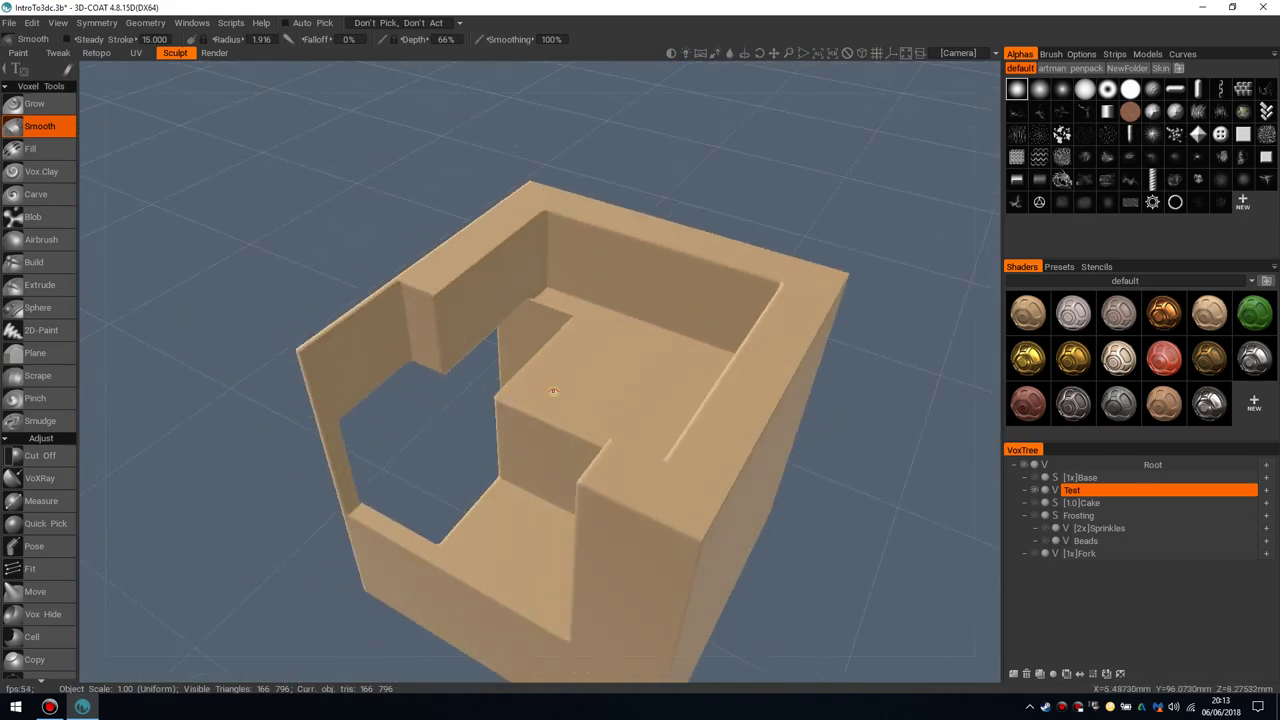
Step: Examine the opening in the block's thin wall and the overall carved shape from opposite sides
{"action": "left_click_drag", "start_coordinate": [556, 399], "coordinate": [513, 360], "text": "alt"}
{"action": "scroll", "coordinate": [625, 348], "scroll_direction": "up", "scroll_amount": 3}
{"action": "scroll", "coordinate": [586, 366], "scroll_direction": "down", "scroll_amount": 3}
{"action": "scroll", "coordinate": [512, 360], "scroll_direction": "up", "scroll_amount": 3}
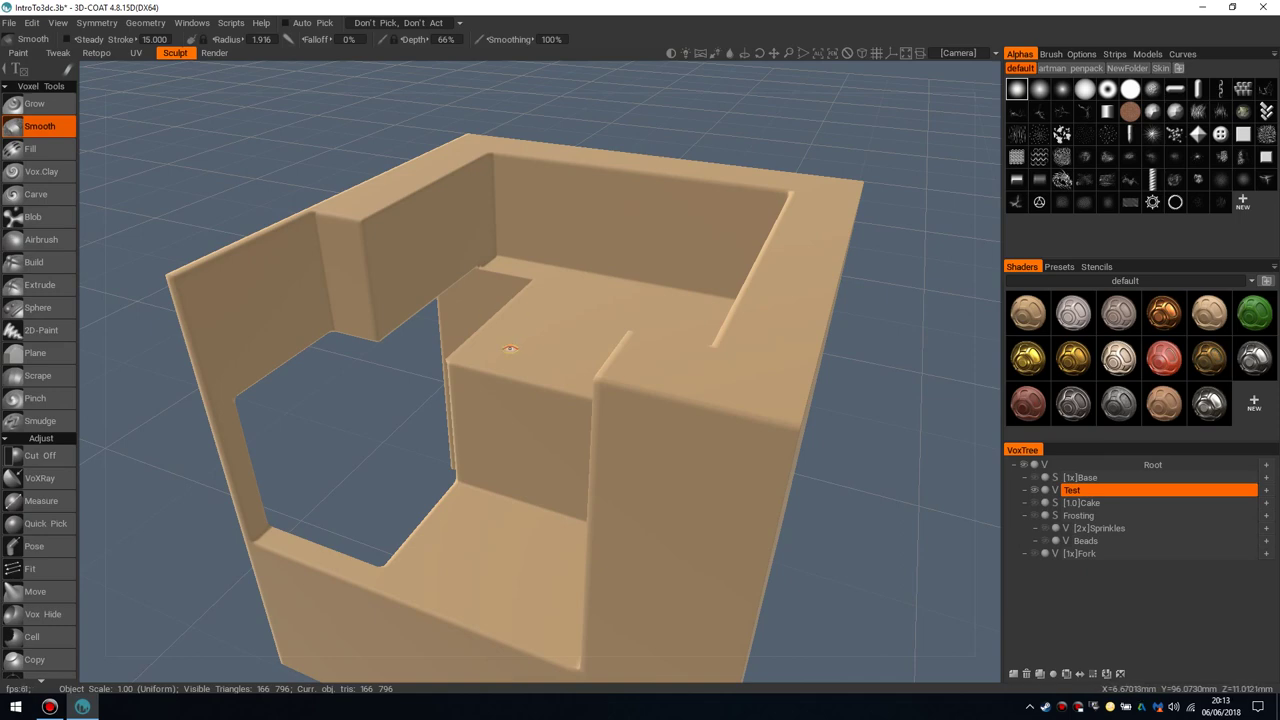
{"action": "scroll", "coordinate": [516, 364], "scroll_direction": "down", "scroll_amount": 3}
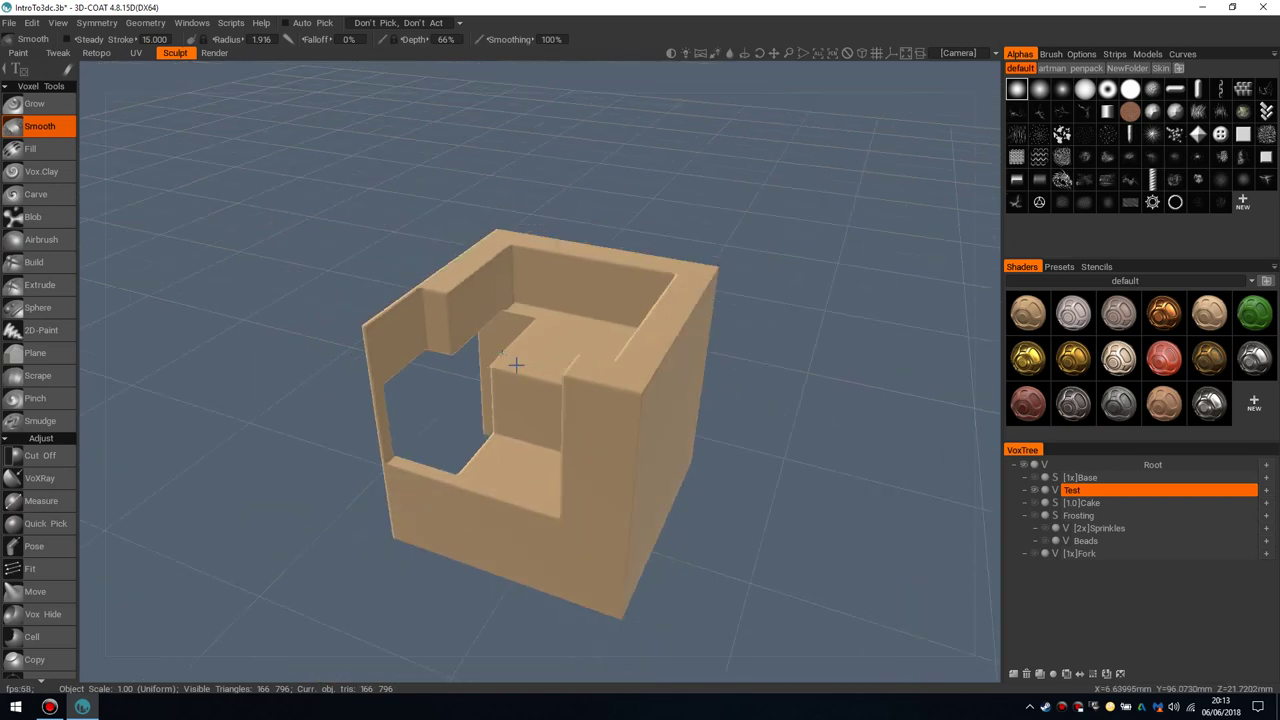
{"action": "left_click_drag", "start_coordinate": [516, 364], "coordinate": [690, 380], "text": "alt"}
{"action": "right_click_drag", "start_coordinate": [690, 380], "coordinate": [585, 385], "text": "alt"}
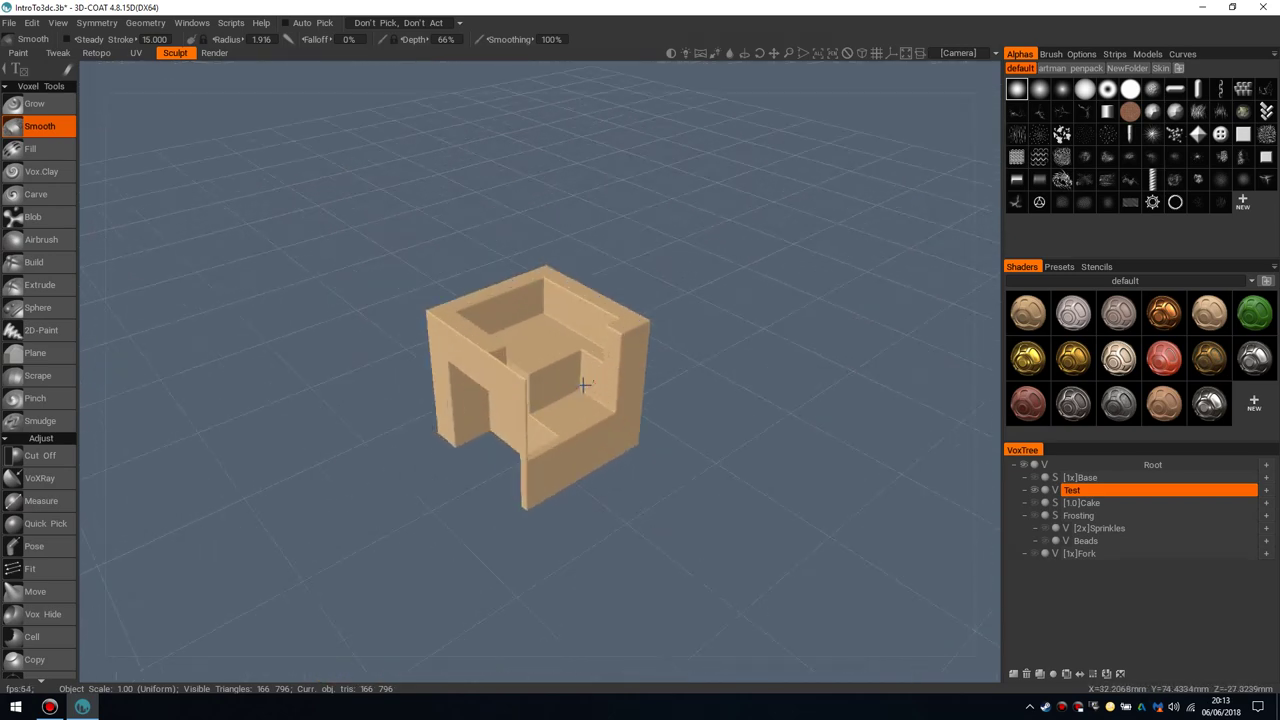
{"action": "scroll", "coordinate": [509, 366], "scroll_direction": "down", "scroll_amount": 3}
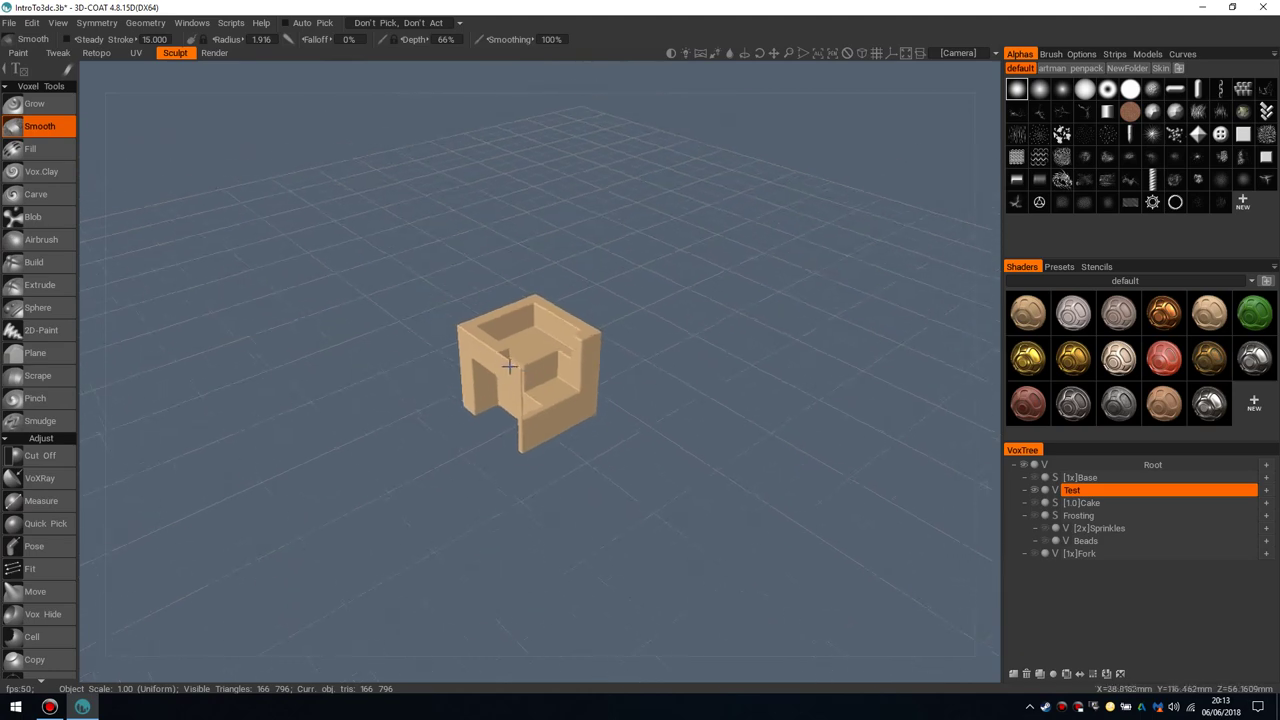
{"action": "left_click_drag", "start_coordinate": [509, 366], "coordinate": [524, 350], "text": "alt"}
{"action": "right_click_drag", "start_coordinate": [524, 350], "coordinate": [558, 350], "text": "alt"}
{"action": "middle_click_drag", "start_coordinate": [558, 350], "coordinate": [572, 378], "text": "alt"}
{"action": "right_click_drag", "start_coordinate": [572, 378], "coordinate": [557, 378], "text": "alt"}
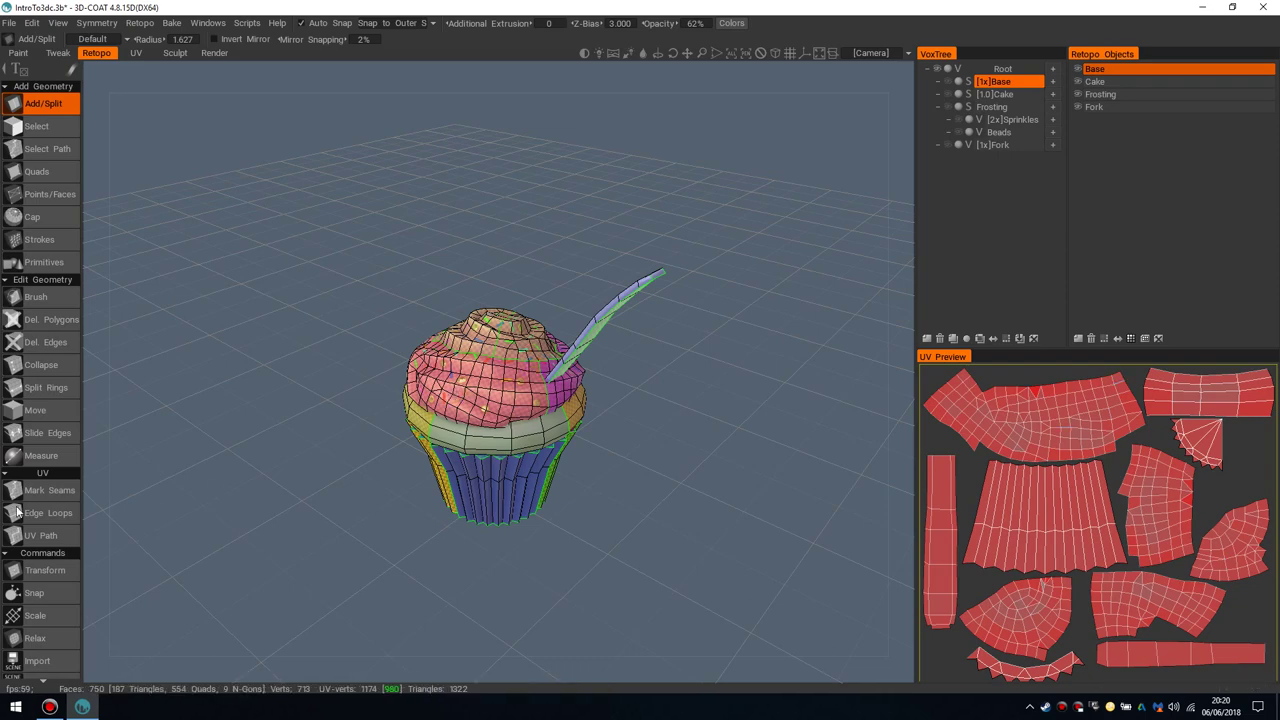
Step: Look briefly at the cupcake in the UV and Tweak rooms, and return to the Retopo room
{"action": "left_click_drag", "start_coordinate": [390, 391], "coordinate": [396, 371]}
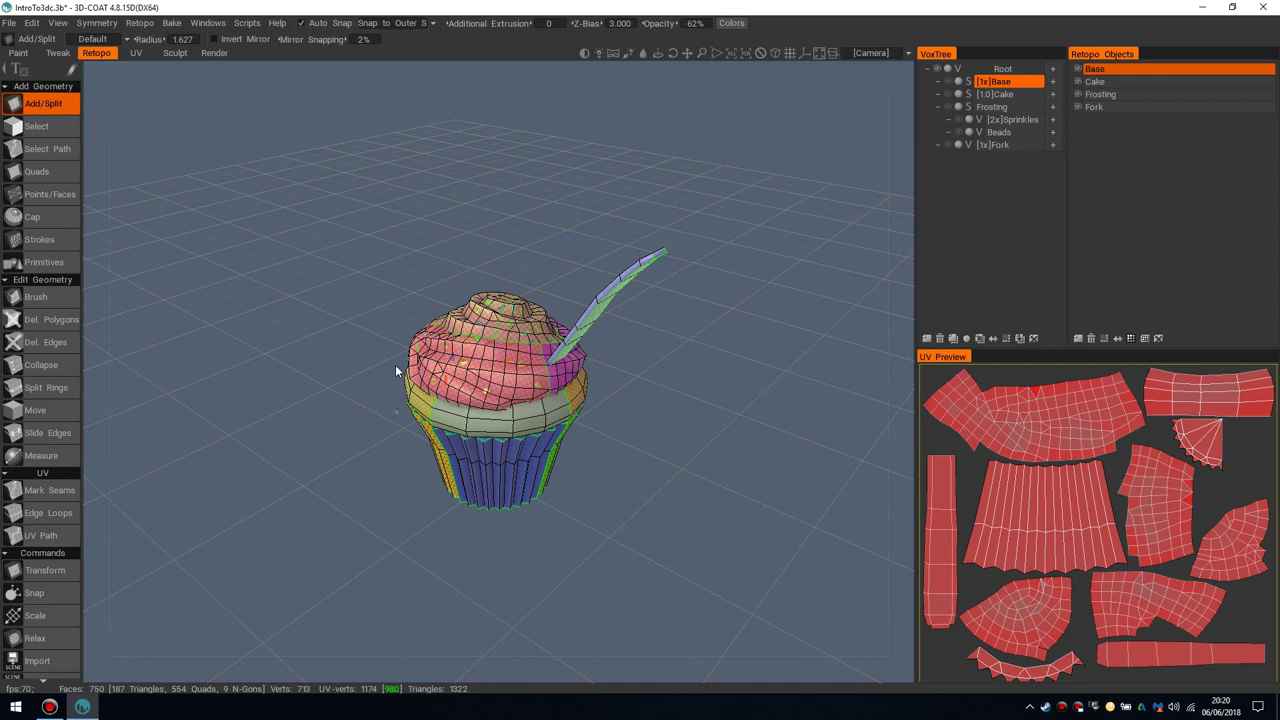
{"action": "middle_click_drag", "start_coordinate": [396, 371], "coordinate": [402, 373]}
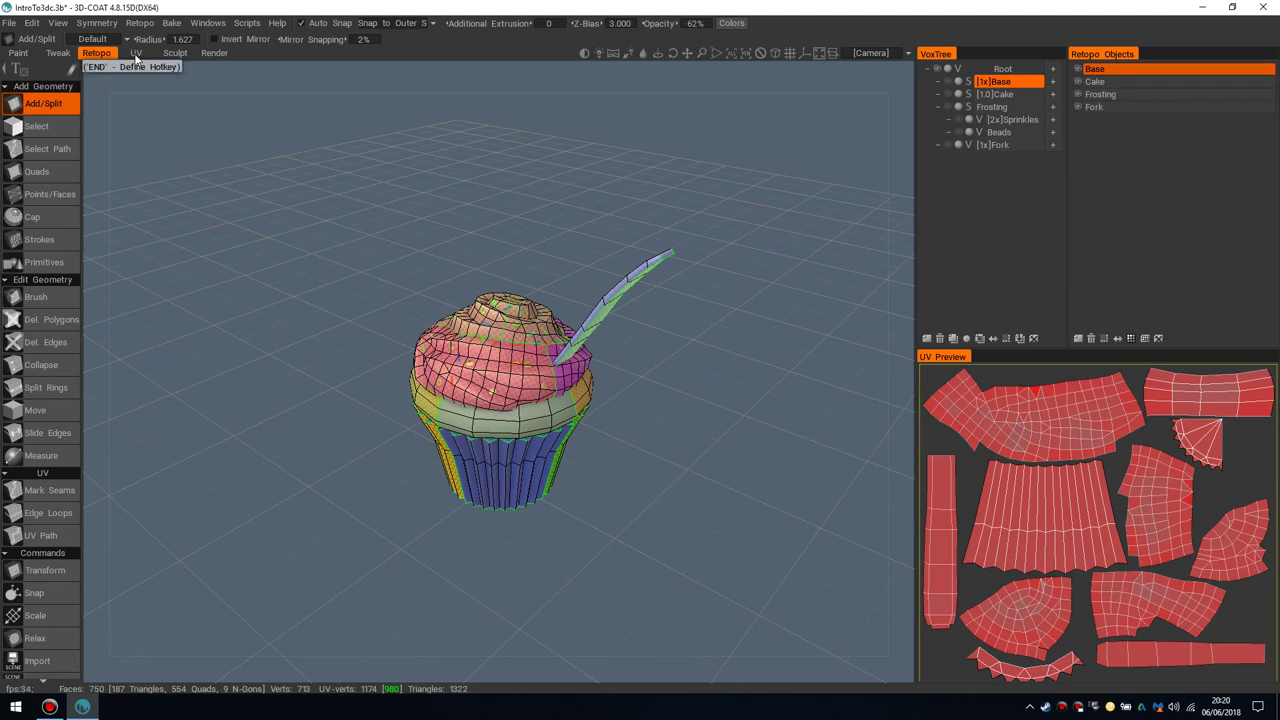
{"action": "left_click", "coordinate": [136, 56]}
{"action": "left_click", "coordinate": [62, 53]}
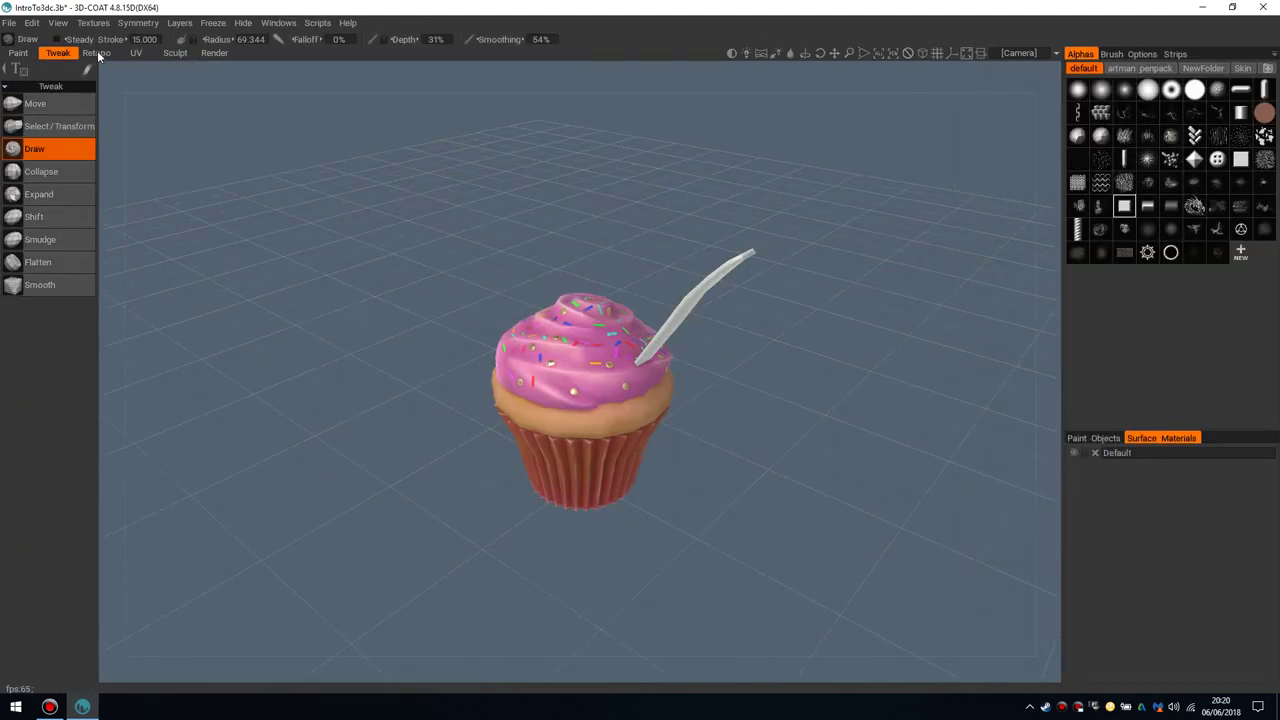
{"action": "left_click", "coordinate": [96, 53]}
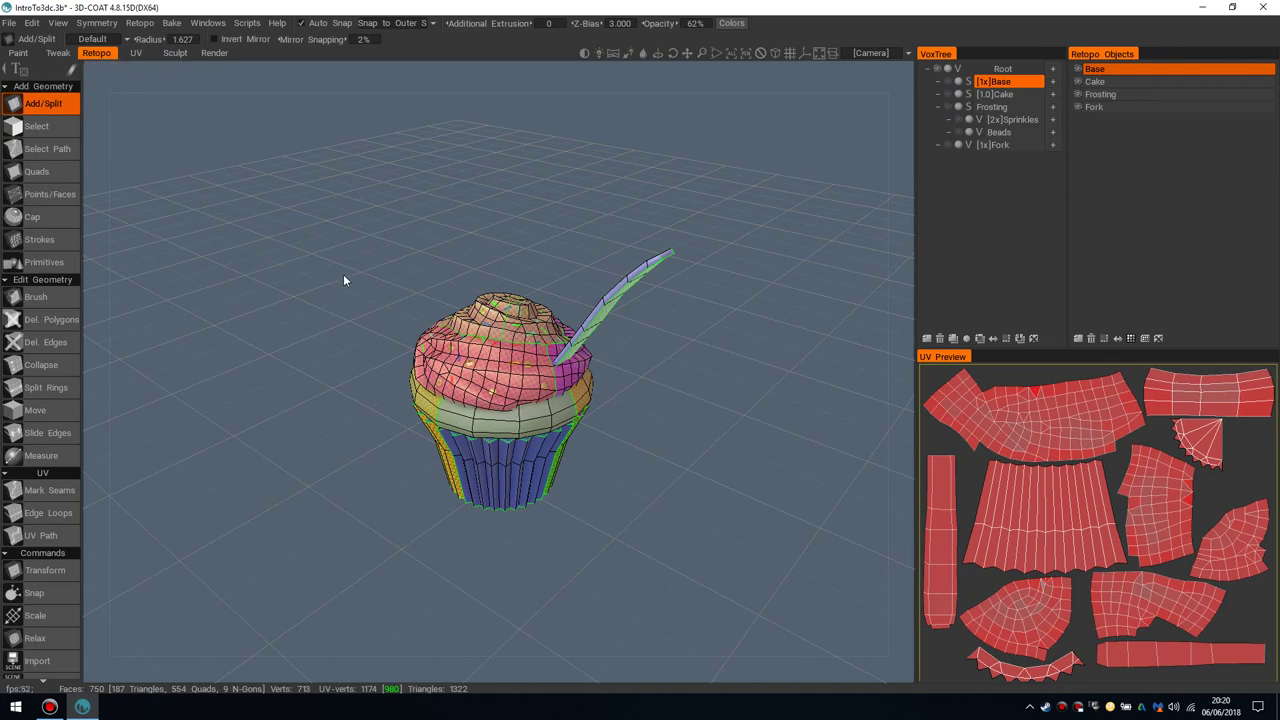
Step: Examine the cupcake's low-poly retopology mesh from above, both close up and at a distance
{"action": "left_click_drag", "start_coordinate": [489, 391], "coordinate": [512, 388], "text": "alt"}
{"action": "scroll", "coordinate": [506, 392], "scroll_direction": "up", "scroll_amount": 6}
{"action": "scroll", "coordinate": [536, 397], "scroll_direction": "down", "scroll_amount": 4}
{"action": "scroll", "coordinate": [512, 388], "scroll_direction": "down", "scroll_amount": 4}
{"action": "scroll", "coordinate": [516, 382], "scroll_direction": "up", "scroll_amount": 2}
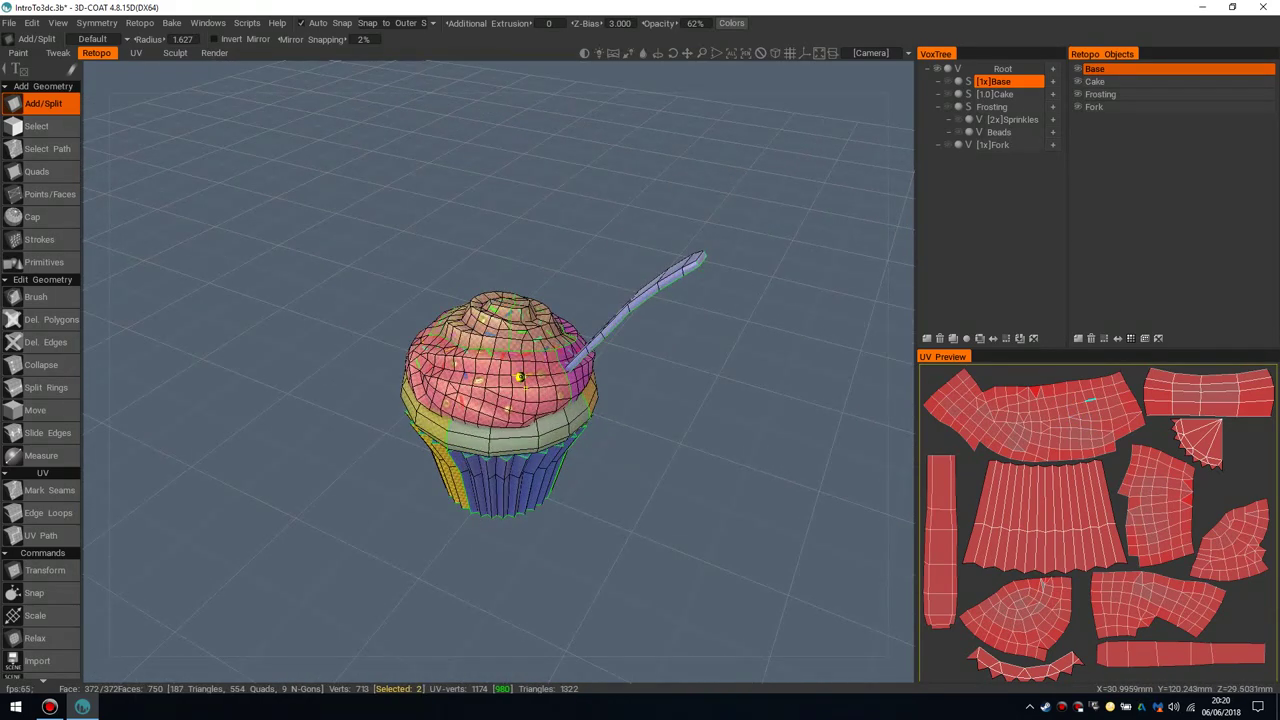
Step: Switch to the UV room and examine the cupcake's coloured UV islands and checker pattern
{"action": "left_click", "coordinate": [136, 53]}
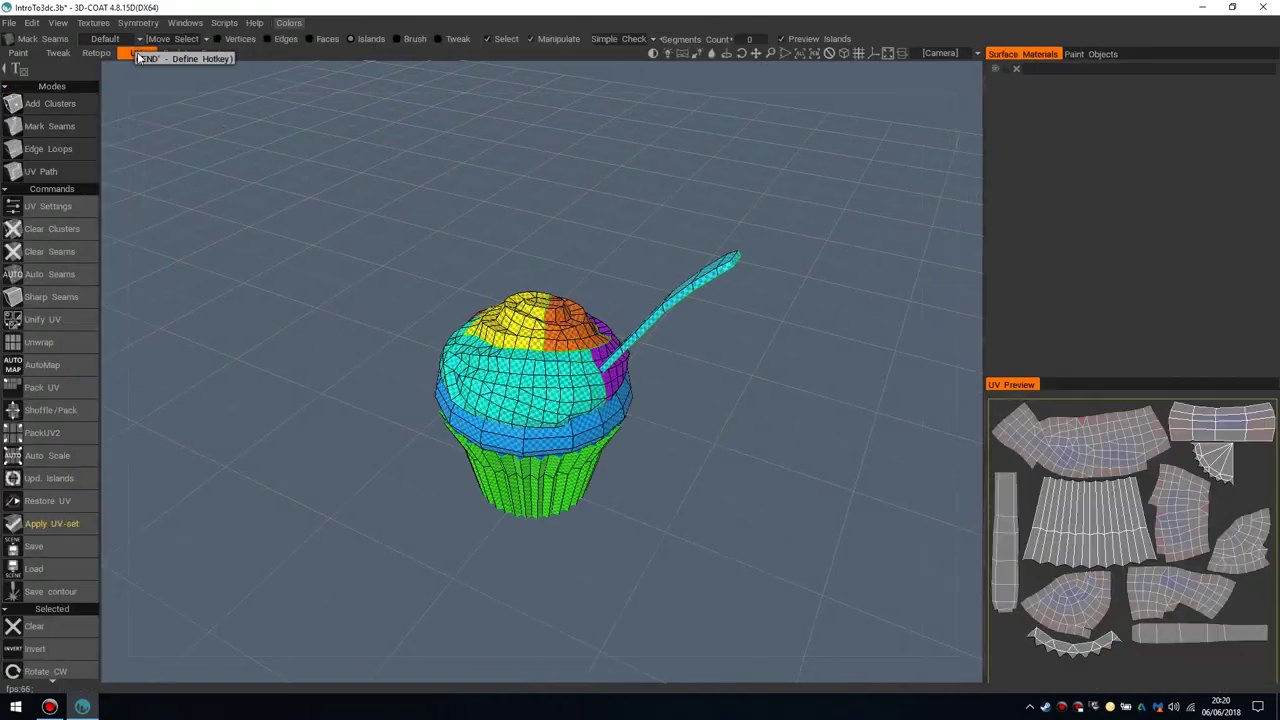
{"action": "scroll", "coordinate": [556, 338], "scroll_direction": "up", "scroll_amount": 4}
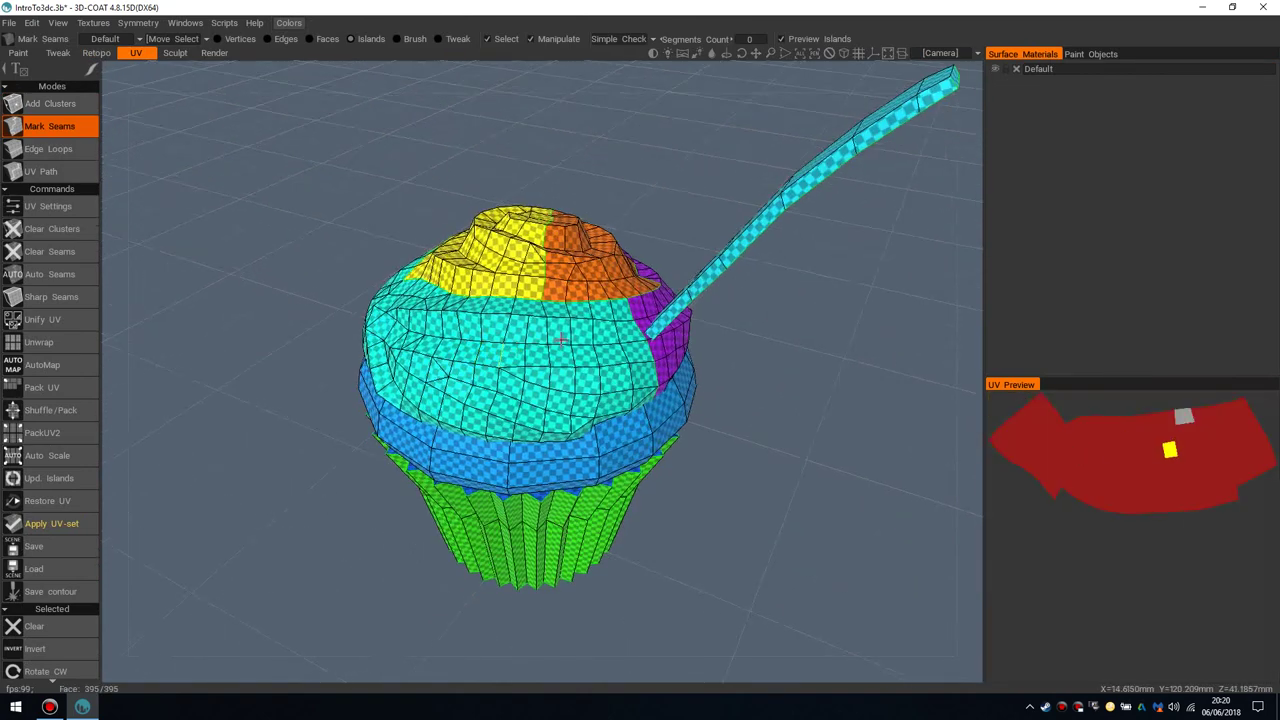
{"action": "left_click_drag", "start_coordinate": [563, 337], "coordinate": [628, 304], "text": "alt"}
{"action": "scroll", "coordinate": [560, 330], "scroll_direction": "down", "scroll_amount": 3}
{"action": "middle_click_drag", "start_coordinate": [525, 337], "coordinate": [586, 348], "text": "alt"}
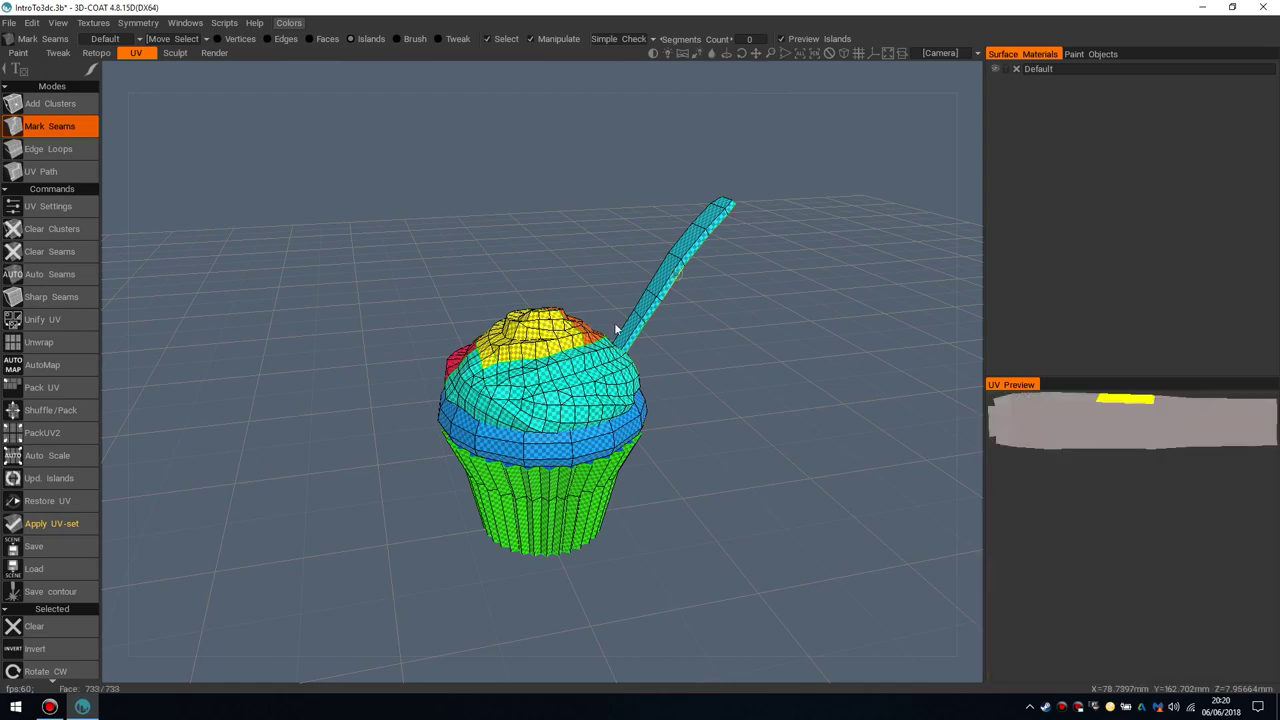
Step: Return to the Retopo room and view the cupcake's retopology mesh from several angles
{"action": "left_click", "coordinate": [100, 53]}
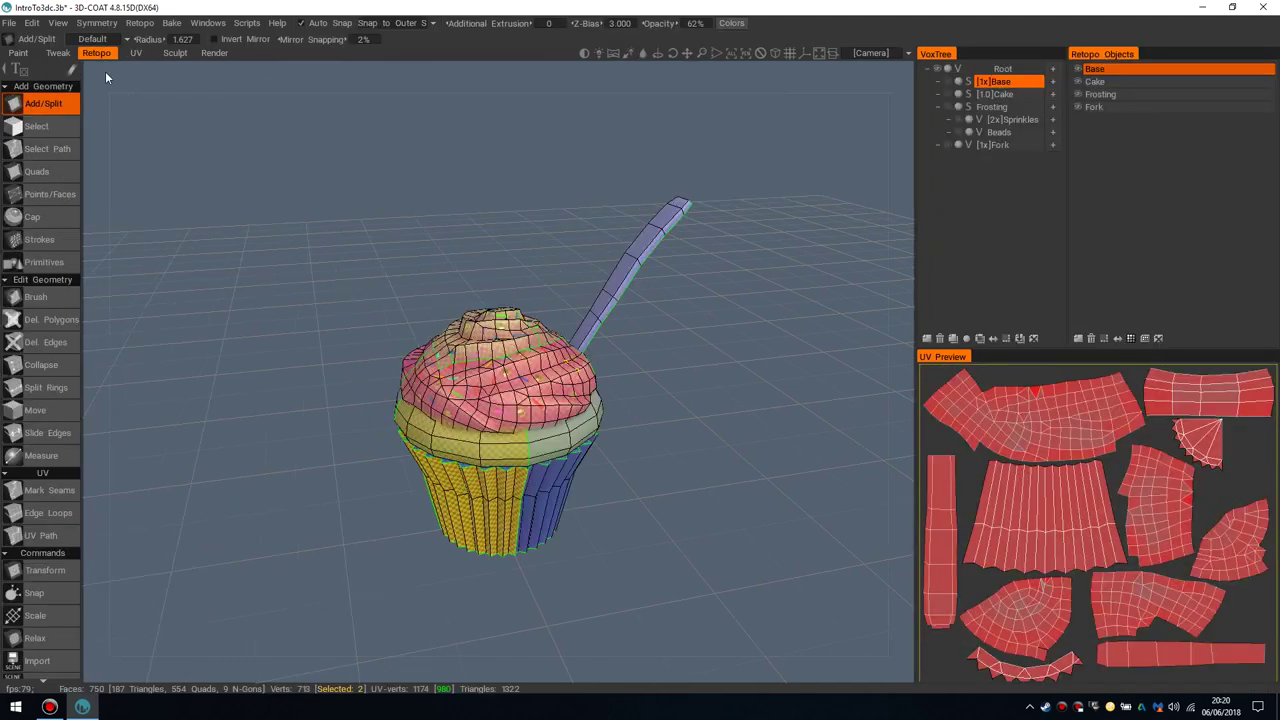
{"action": "left_click_drag", "start_coordinate": [428, 333], "coordinate": [418, 302]}
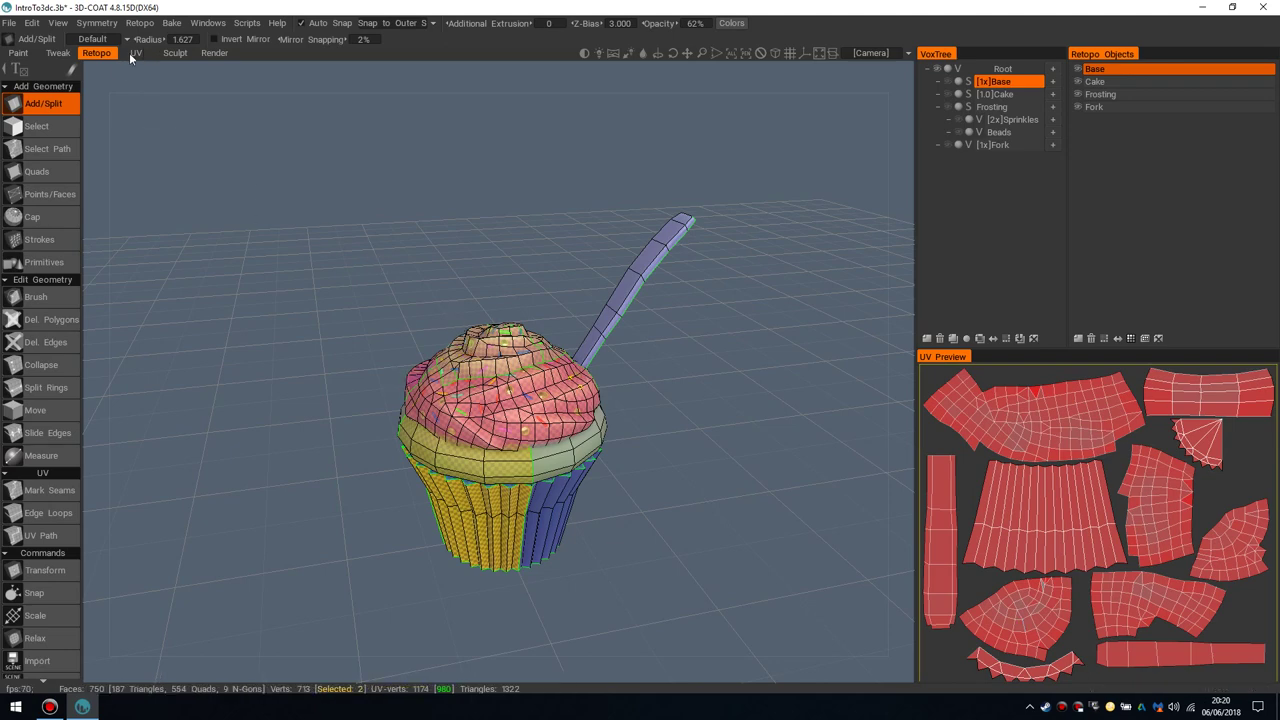
{"action": "scroll", "coordinate": [471, 357], "scroll_direction": "down", "scroll_amount": 4}
{"action": "scroll", "coordinate": [480, 358], "scroll_direction": "up", "scroll_amount": 2}
{"action": "left_click_drag", "start_coordinate": [484, 360], "coordinate": [500, 395], "text": "alt"}
{"action": "left_click_drag", "start_coordinate": [588, 374], "coordinate": [561, 363], "text": "alt"}
{"action": "scroll", "coordinate": [562, 375], "scroll_direction": "up", "scroll_amount": 3}
{"action": "scroll", "coordinate": [561, 362], "scroll_direction": "down", "scroll_amount": 3}
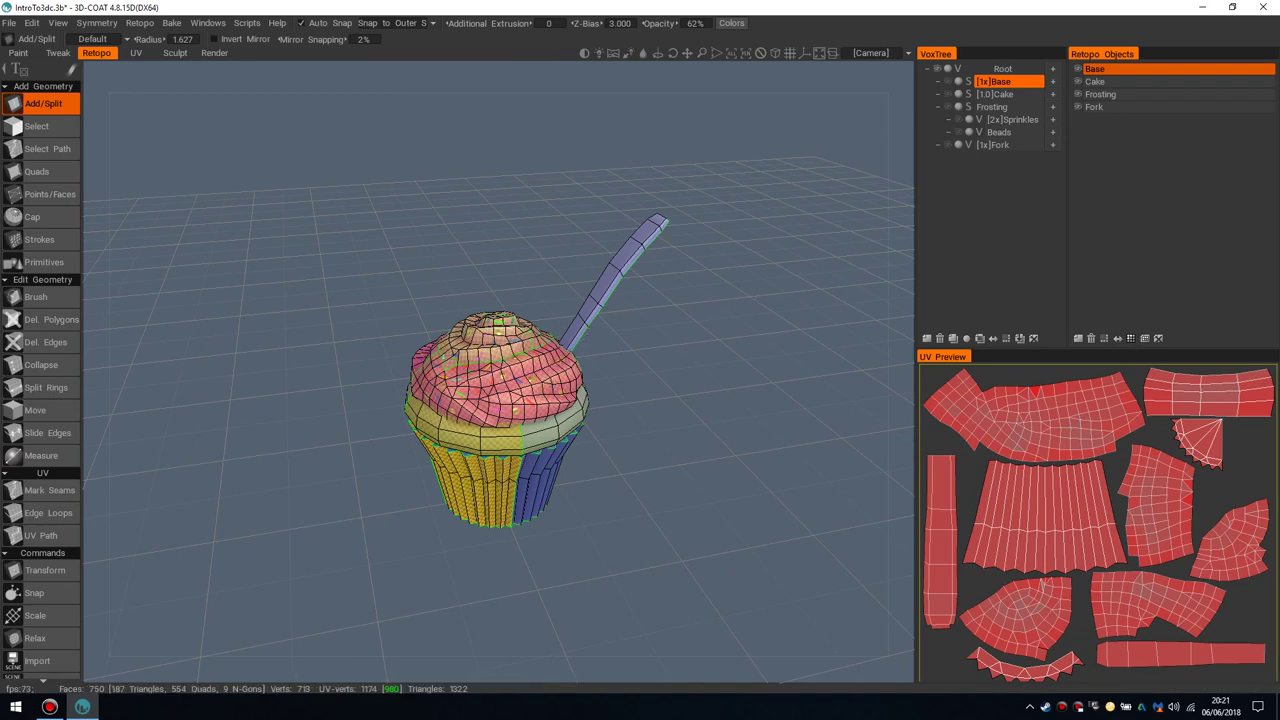
Step: Examine how the retopology polygons follow the frosting and cake, from a low side view and from above
{"action": "scroll", "coordinate": [543, 375], "scroll_direction": "up", "scroll_amount": 3}
{"action": "scroll", "coordinate": [543, 377], "scroll_direction": "down", "scroll_amount": 2}
{"action": "left_click_drag", "start_coordinate": [543, 378], "coordinate": [538, 407], "text": "alt"}
{"action": "scroll", "coordinate": [538, 407], "scroll_direction": "up", "scroll_amount": 2}
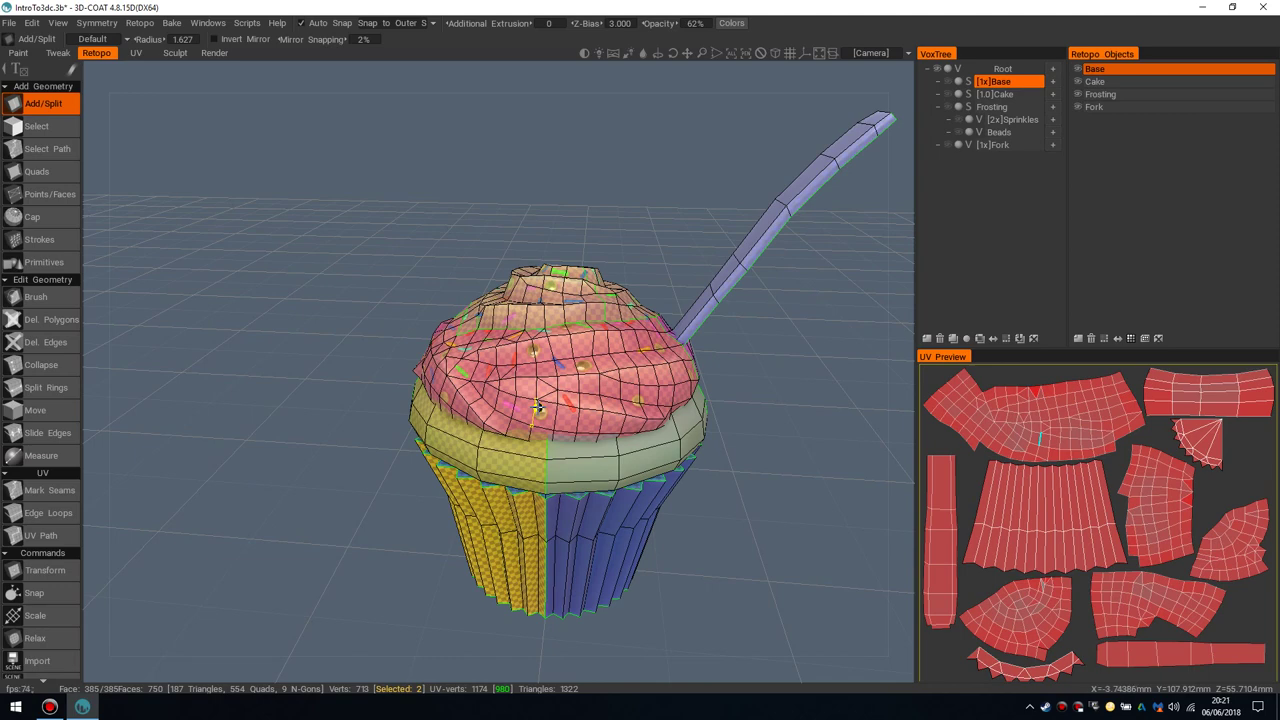
{"action": "left_click_drag", "start_coordinate": [522, 325], "coordinate": [531, 392], "text": "alt"}
{"action": "scroll", "coordinate": [531, 393], "scroll_direction": "down", "scroll_amount": 4}
{"action": "scroll", "coordinate": [533, 394], "scroll_direction": "up", "scroll_amount": 3}
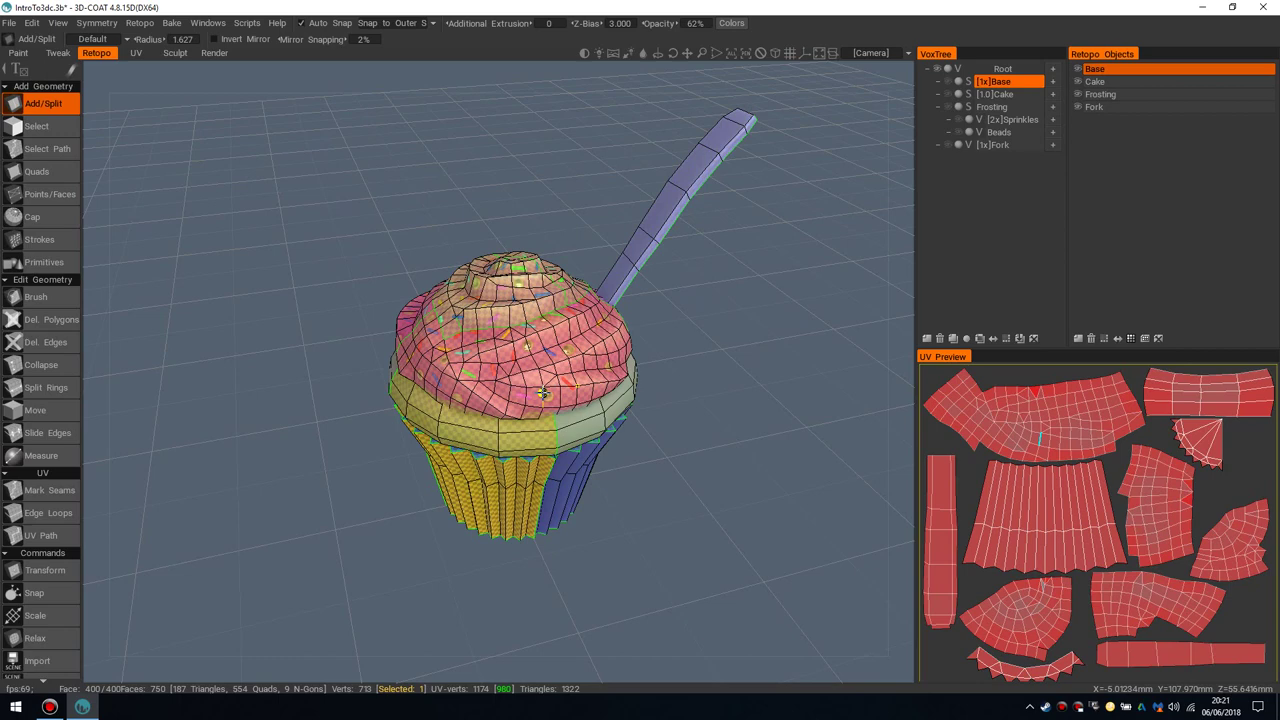
{"action": "scroll", "coordinate": [541, 393], "scroll_direction": "up", "scroll_amount": 3}
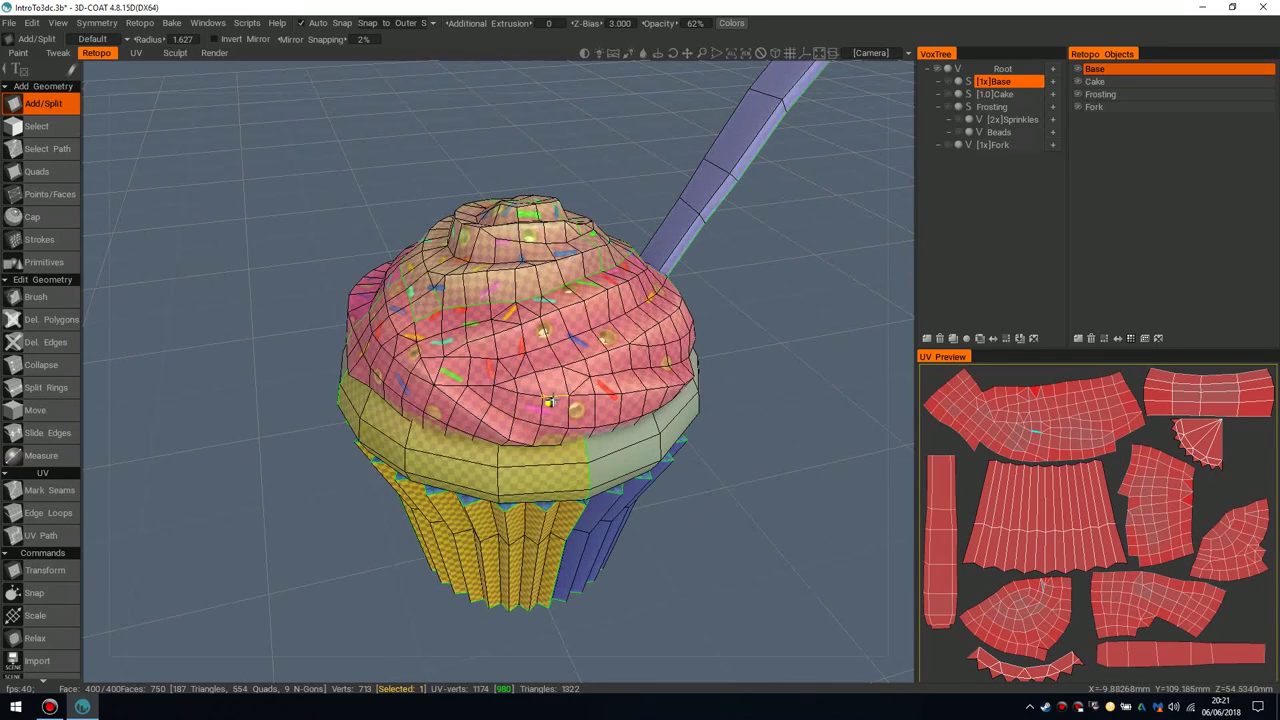
{"action": "scroll", "coordinate": [545, 395], "scroll_direction": "down", "scroll_amount": 3}
{"action": "left_click_drag", "start_coordinate": [545, 395], "coordinate": [516, 378], "text": "alt"}
{"action": "scroll", "coordinate": [515, 377], "scroll_direction": "down", "scroll_amount": 1}
{"action": "scroll", "coordinate": [514, 376], "scroll_direction": "up", "scroll_amount": 3}
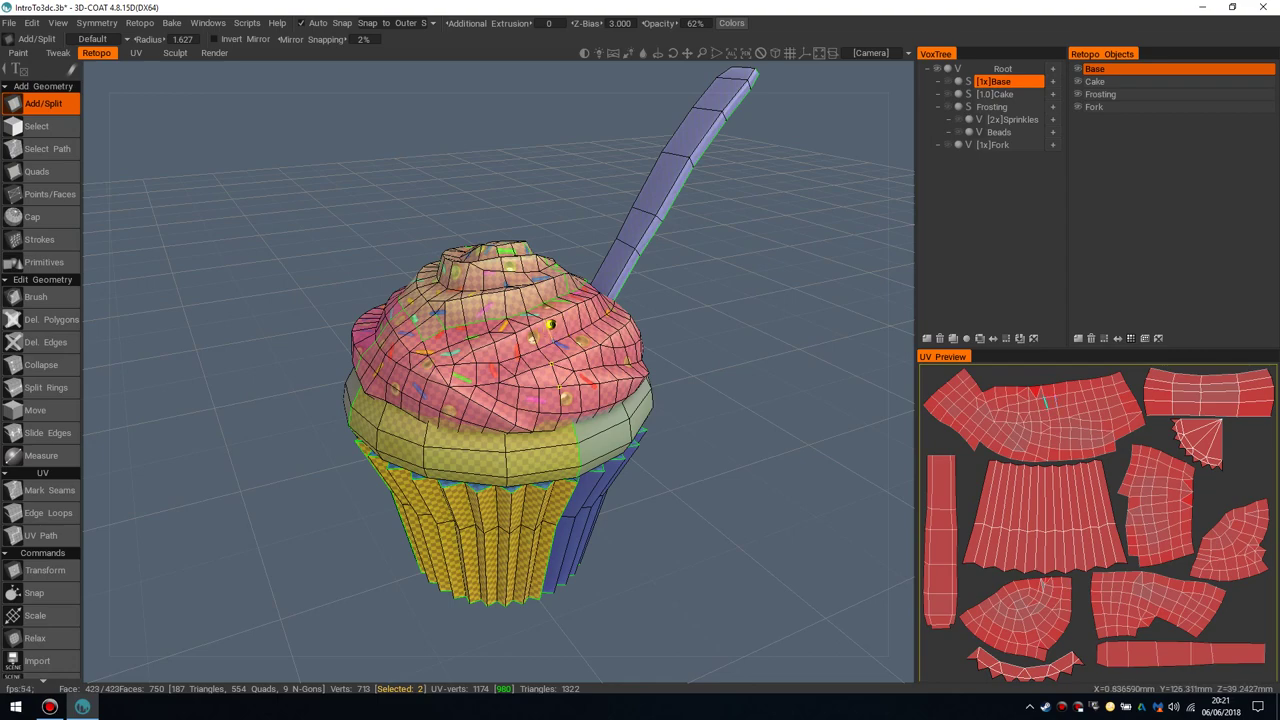
Step: Examine the polygon flow around the frosting's swirl from a high viewpoint
{"action": "scroll", "coordinate": [563, 308], "scroll_direction": "down", "scroll_amount": 4}
{"action": "mouse_move", "coordinate": [563, 308]}
{"action": "left_mouse_down", "text": "alt"}
{"action": "mouse_move", "coordinate": [553, 350]}
{"action": "mouse_move", "coordinate": [491, 320]}
{"action": "mouse_move", "coordinate": [528, 359]}
{"action": "mouse_move", "coordinate": [548, 362]}
{"action": "mouse_move", "coordinate": [501, 251]}
{"action": "left_mouse_up", "text": "alt"}
{"action": "scroll", "coordinate": [553, 350], "scroll_direction": "up", "scroll_amount": 4}
{"action": "scroll", "coordinate": [545, 345], "scroll_direction": "down", "scroll_amount": 2}
{"action": "scroll", "coordinate": [500, 340], "scroll_direction": "up", "scroll_amount": 3}
{"action": "scroll", "coordinate": [528, 359], "scroll_direction": "down", "scroll_amount": 3}
{"action": "scroll", "coordinate": [552, 360], "scroll_direction": "up", "scroll_amount": 3}
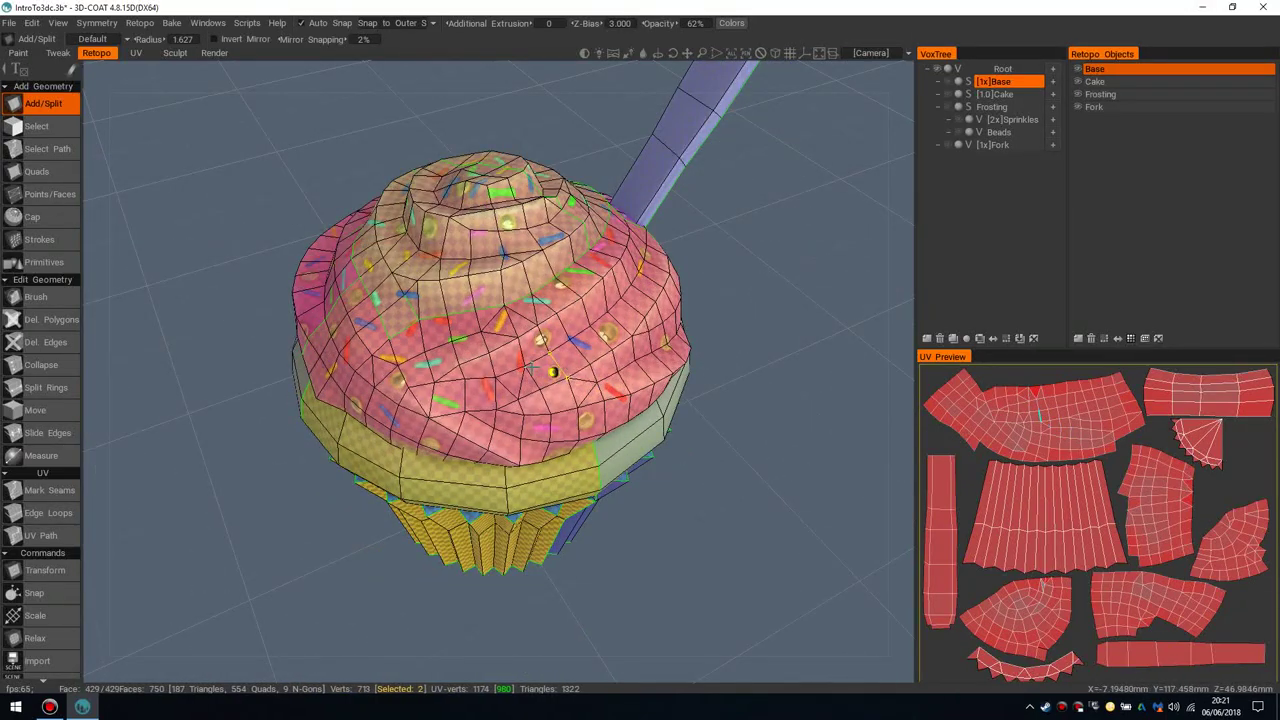
{"action": "scroll", "coordinate": [553, 372], "scroll_direction": "down", "scroll_amount": 3}
{"action": "mouse_move", "coordinate": [550, 368]}
{"action": "left_mouse_down", "text": "alt"}
{"action": "mouse_move", "coordinate": [518, 325]}
{"action": "mouse_move", "coordinate": [556, 362]}
{"action": "mouse_move", "coordinate": [523, 352]}
{"action": "mouse_move", "coordinate": [528, 363]}
{"action": "left_mouse_up", "text": "alt"}
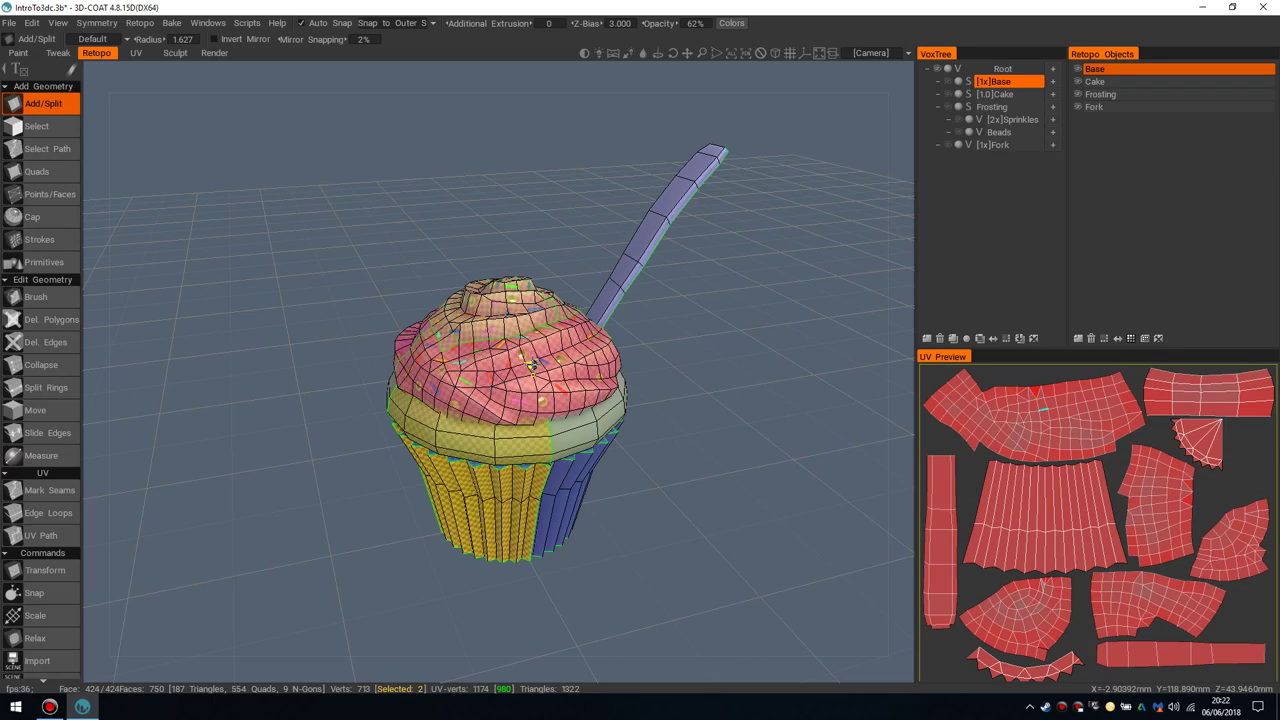
Step: Examine the retopology mesh on the cupcake's pleated wrapper and cake rim from the side
{"action": "mouse_move", "coordinate": [533, 363]}
{"action": "left_mouse_down", "text": "alt"}
{"action": "mouse_move", "coordinate": [509, 380]}
{"action": "mouse_move", "coordinate": [529, 366]}
{"action": "left_mouse_up", "text": "alt"}
{"action": "mouse_move", "coordinate": [529, 366]}
{"action": "right_mouse_down", "text": "alt"}
{"action": "mouse_move", "coordinate": [517, 372]}
{"action": "mouse_move", "coordinate": [527, 363]}
{"action": "right_mouse_up", "text": "alt"}
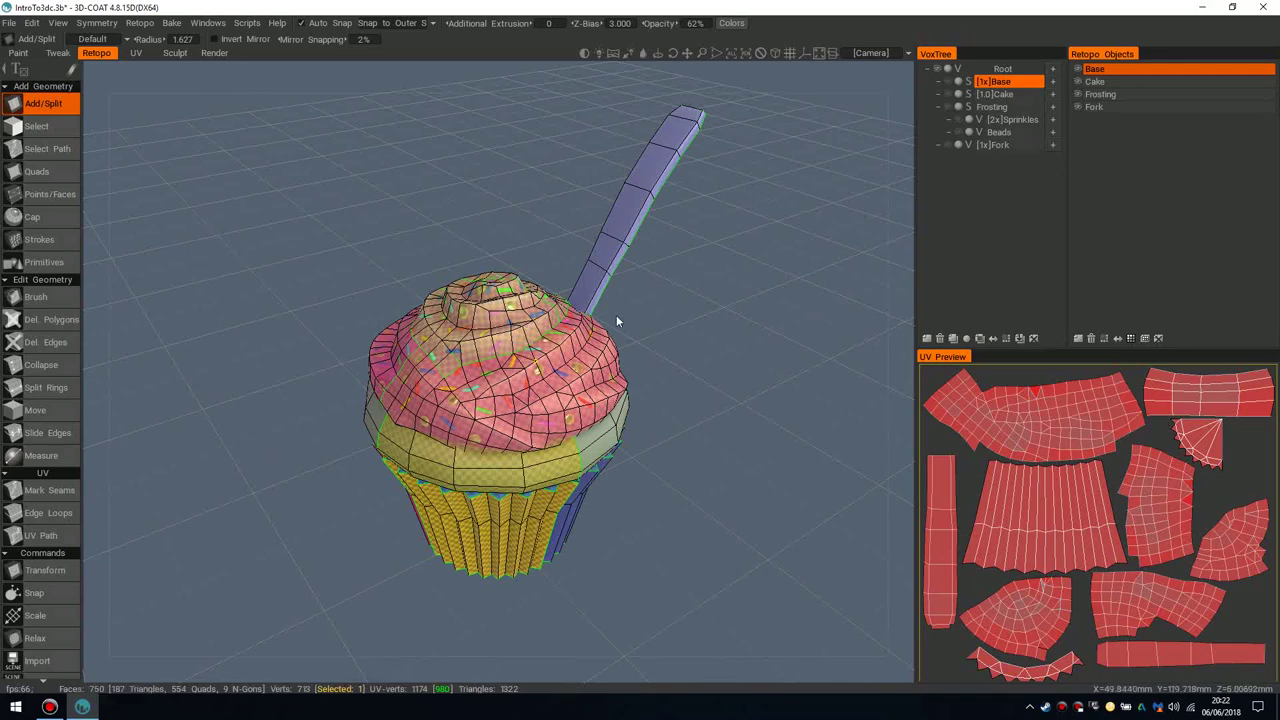
{"action": "right_click_drag", "start_coordinate": [616, 315], "coordinate": [606, 333], "text": "alt"}
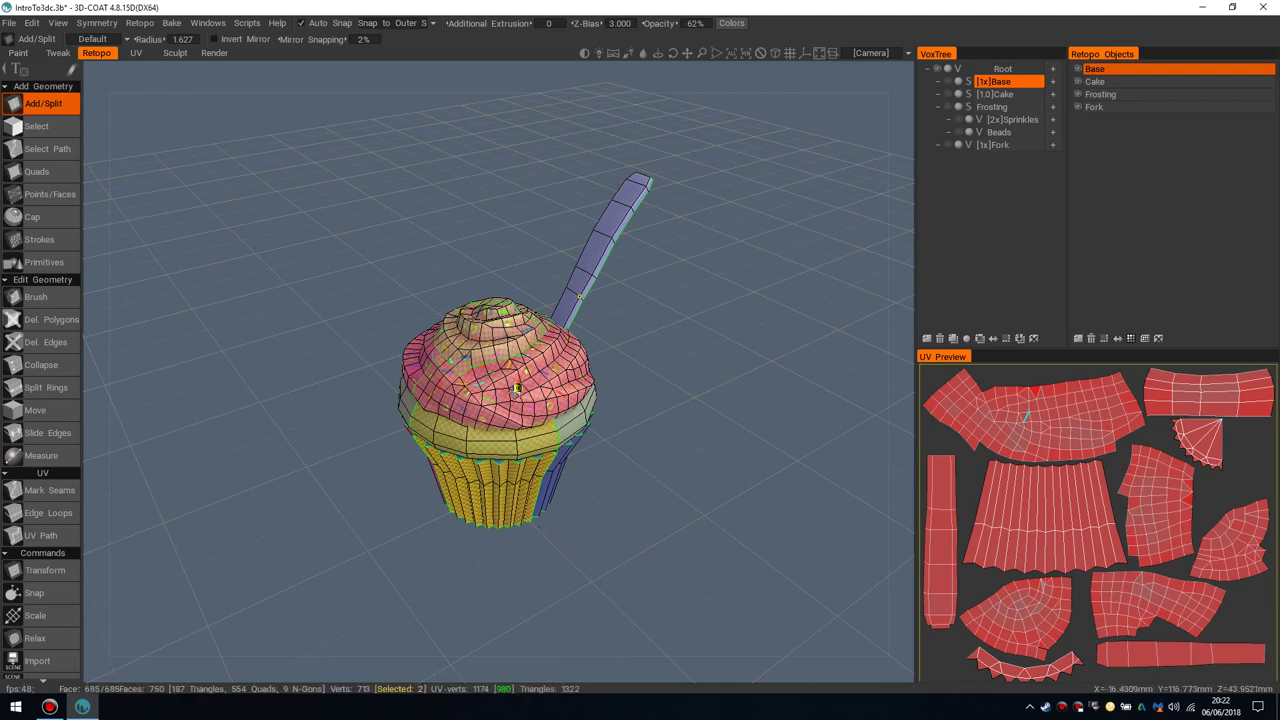
{"action": "scroll", "coordinate": [510, 374], "scroll_direction": "up", "scroll_amount": 3}
{"action": "left_click_drag", "start_coordinate": [510, 374], "coordinate": [471, 386], "text": "alt"}
{"action": "middle_click_drag", "start_coordinate": [471, 386], "coordinate": [547, 372], "text": "alt"}
{"action": "left_click_drag", "start_coordinate": [541, 388], "coordinate": [491, 338], "text": "alt"}
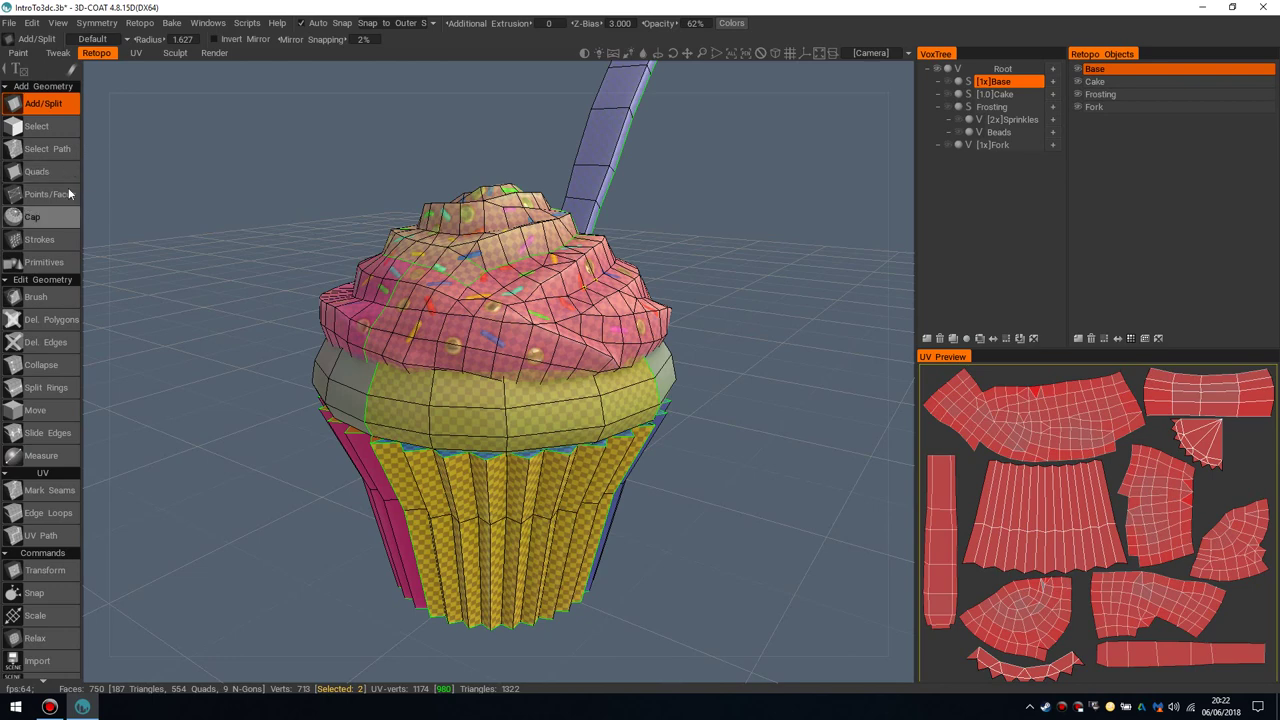
{"action": "scroll", "coordinate": [492, 377], "scroll_direction": "down", "scroll_amount": 4}
{"action": "scroll", "coordinate": [515, 370], "scroll_direction": "up", "scroll_amount": 5}
{"action": "scroll", "coordinate": [523, 363], "scroll_direction": "down", "scroll_amount": 5}
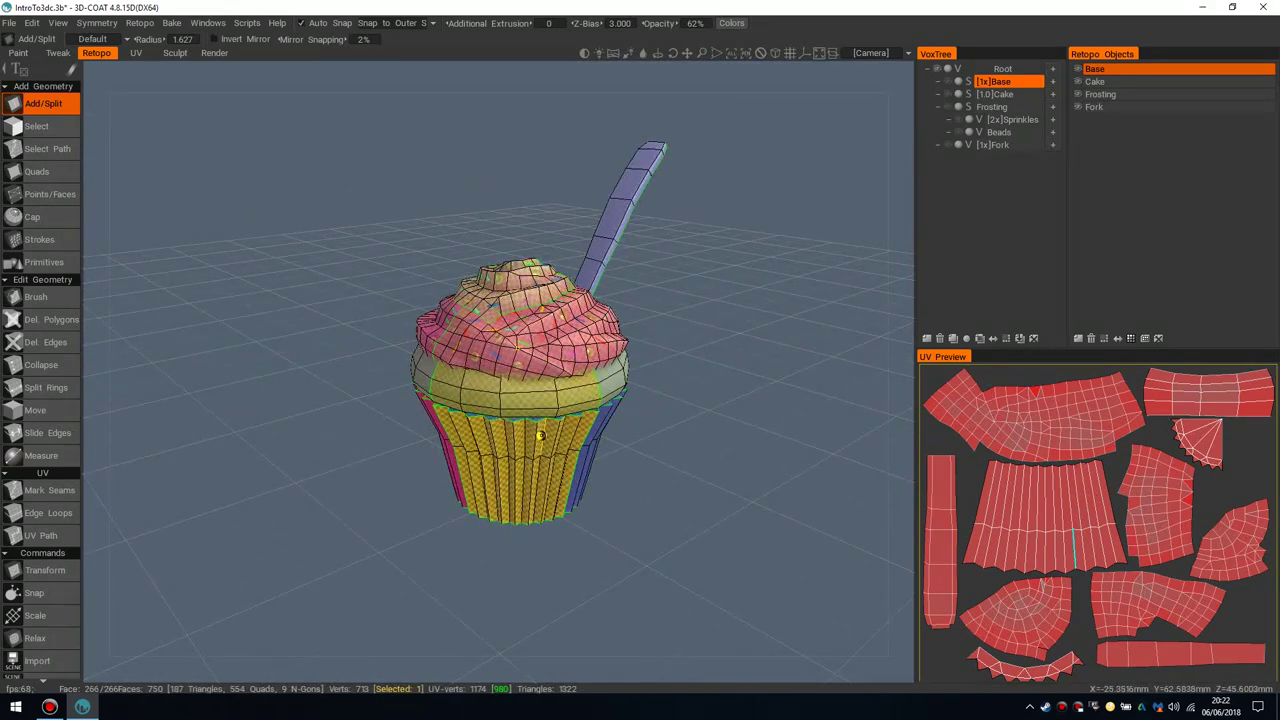
{"action": "scroll", "coordinate": [519, 413], "scroll_direction": "down", "scroll_amount": 5}
{"action": "left_click_drag", "start_coordinate": [517, 414], "coordinate": [502, 455], "text": "alt"}
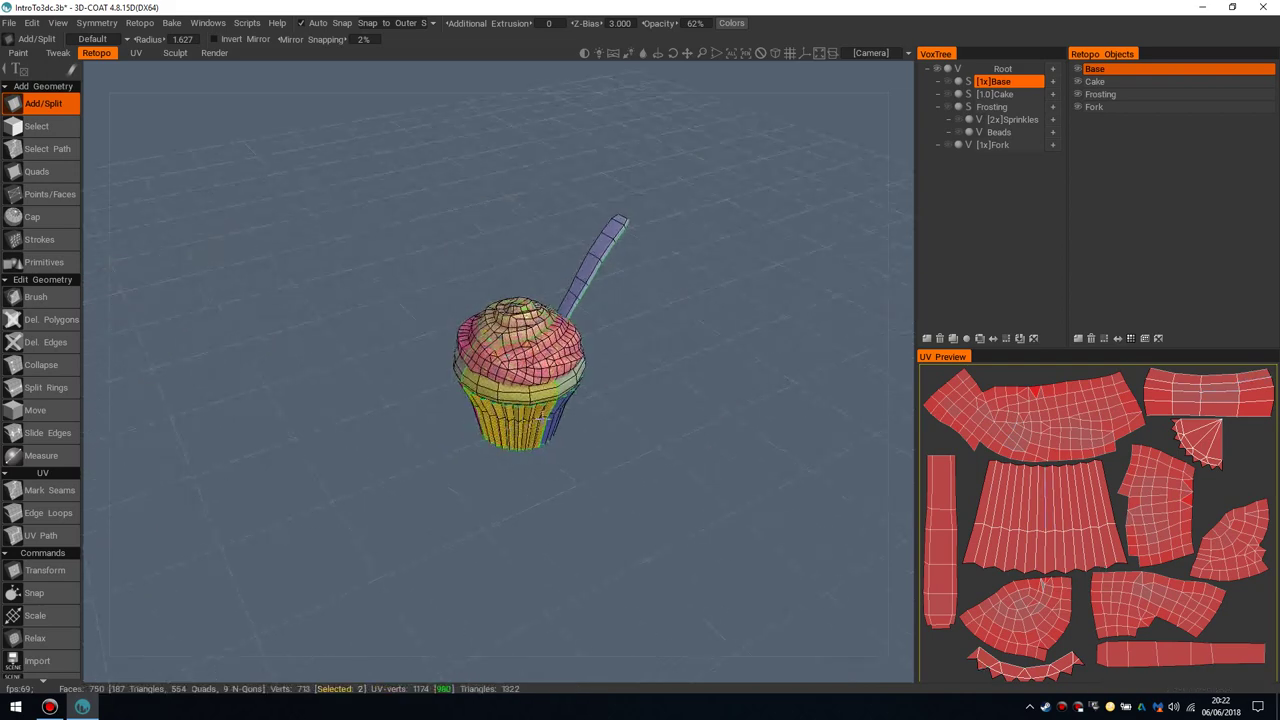
{"action": "scroll", "coordinate": [520, 430], "scroll_direction": "up", "scroll_amount": 4}
{"action": "middle_click_drag", "start_coordinate": [549, 407], "coordinate": [521, 423], "text": "alt"}
{"action": "mouse_move", "coordinate": [532, 431]}
{"action": "left_mouse_down", "text": "alt"}
{"action": "mouse_move", "coordinate": [525, 410]}
{"action": "mouse_move", "coordinate": [540, 445]}
{"action": "left_mouse_up", "text": "alt"}
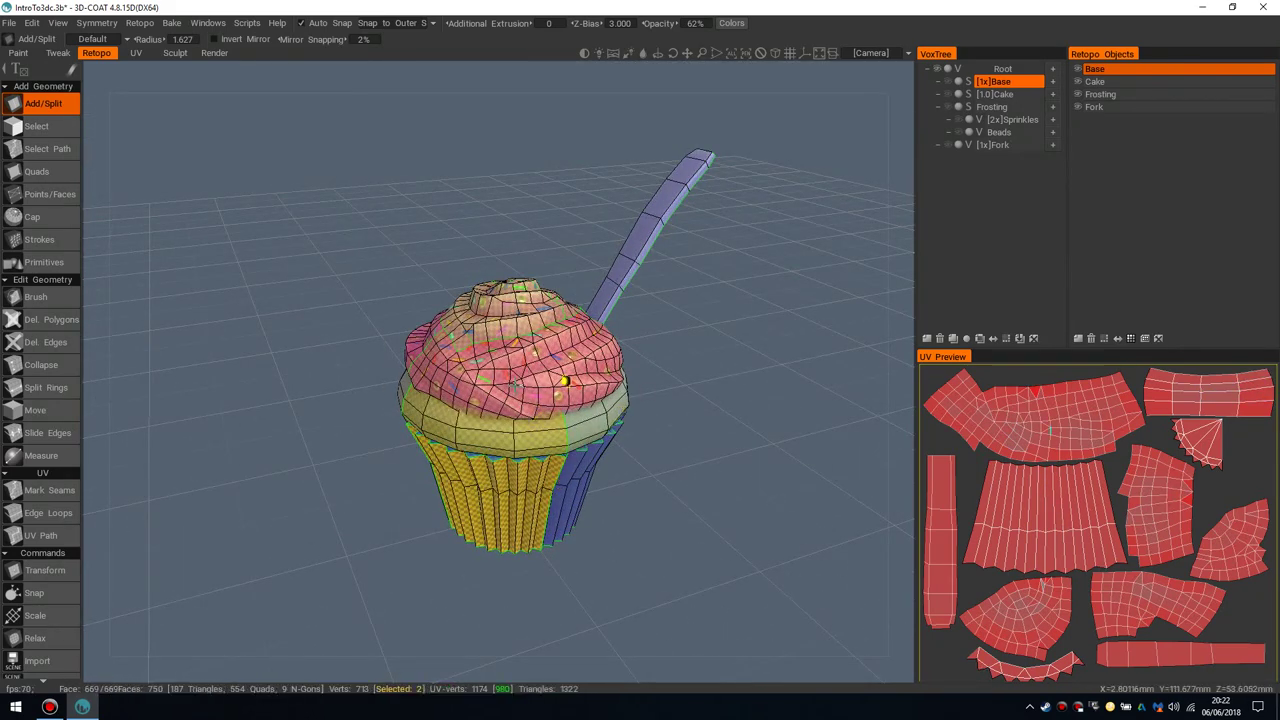
{"action": "scroll", "coordinate": [562, 381], "scroll_direction": "down", "scroll_amount": 4}
{"action": "mouse_move", "coordinate": [538, 378]}
{"action": "left_mouse_down", "text": "alt"}
{"action": "mouse_move", "coordinate": [518, 431]}
{"action": "mouse_move", "coordinate": [526, 386]}
{"action": "left_mouse_up", "text": "alt"}
{"action": "scroll", "coordinate": [520, 430], "scroll_direction": "up", "scroll_amount": 4}
{"action": "scroll", "coordinate": [518, 436], "scroll_direction": "down", "scroll_amount": 2}
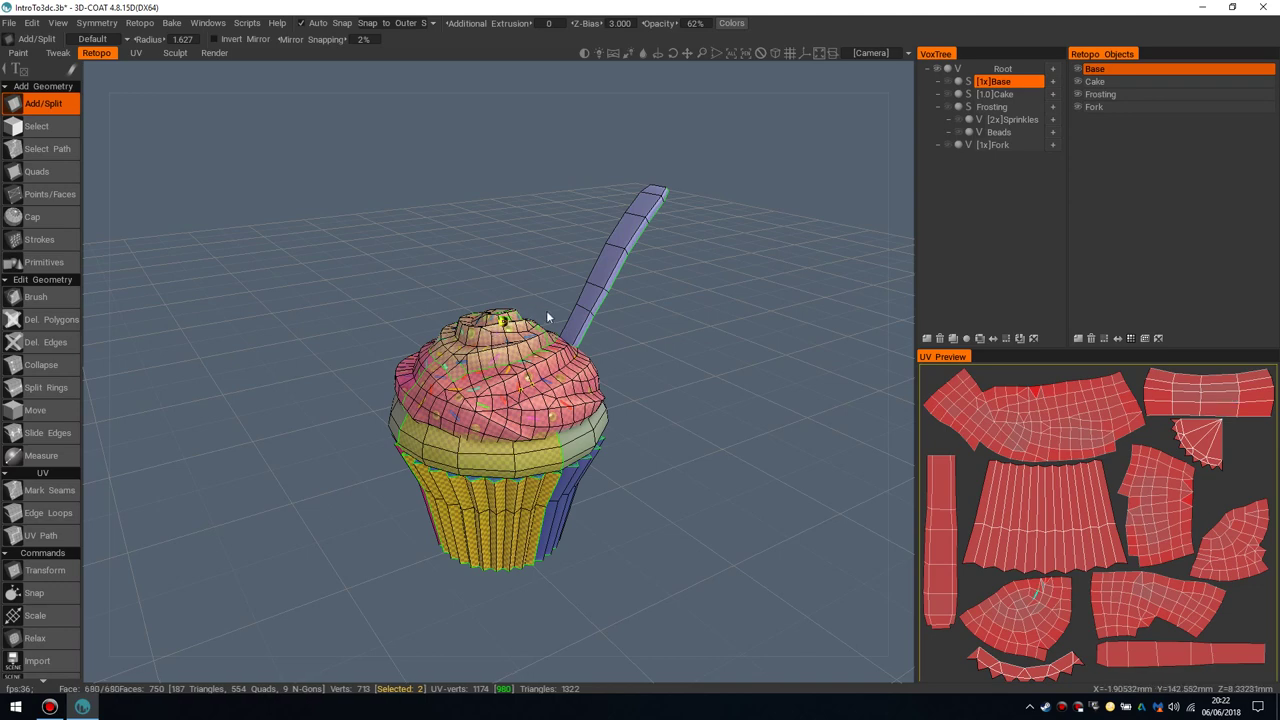
{"action": "mouse_move", "coordinate": [550, 384]}
{"action": "middle_mouse_down", "text": "alt"}
{"action": "mouse_move", "coordinate": [567, 358]}
{"action": "mouse_move", "coordinate": [559, 366]}
{"action": "middle_mouse_up", "text": "alt"}
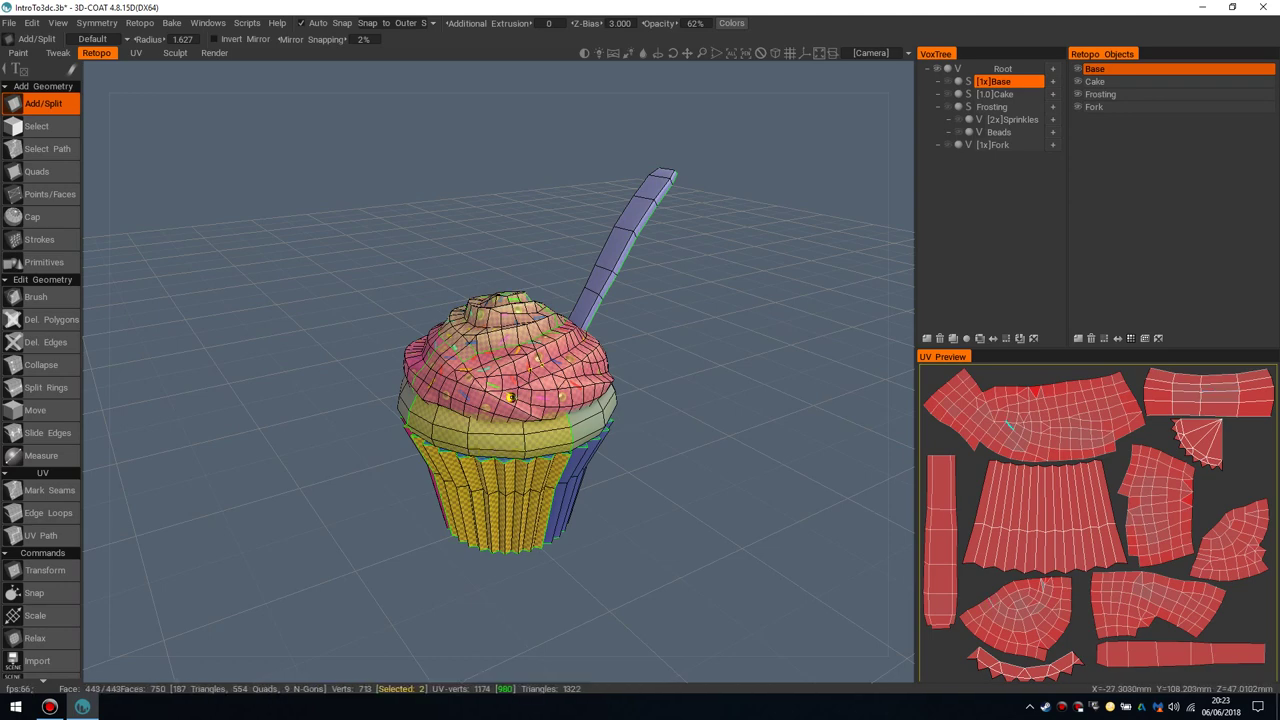
Step: Examine the overall retopology mesh of the cupcake and fork at different distances, from higher and lower viewpoints
{"action": "scroll", "coordinate": [560, 402], "scroll_direction": "up", "scroll_amount": 4}
{"action": "scroll", "coordinate": [566, 400], "scroll_direction": "down", "scroll_amount": 3}
{"action": "left_click_drag", "start_coordinate": [560, 390], "coordinate": [527, 394], "text": "alt"}
{"action": "scroll", "coordinate": [530, 408], "scroll_direction": "down", "scroll_amount": 3}
{"action": "scroll", "coordinate": [514, 400], "scroll_direction": "up", "scroll_amount": 4}
{"action": "scroll", "coordinate": [500, 407], "scroll_direction": "down", "scroll_amount": 4}
{"action": "scroll", "coordinate": [520, 401], "scroll_direction": "up", "scroll_amount": 3}
{"action": "scroll", "coordinate": [518, 404], "scroll_direction": "up", "scroll_amount": 3}
{"action": "scroll", "coordinate": [524, 413], "scroll_direction": "down", "scroll_amount": 5}
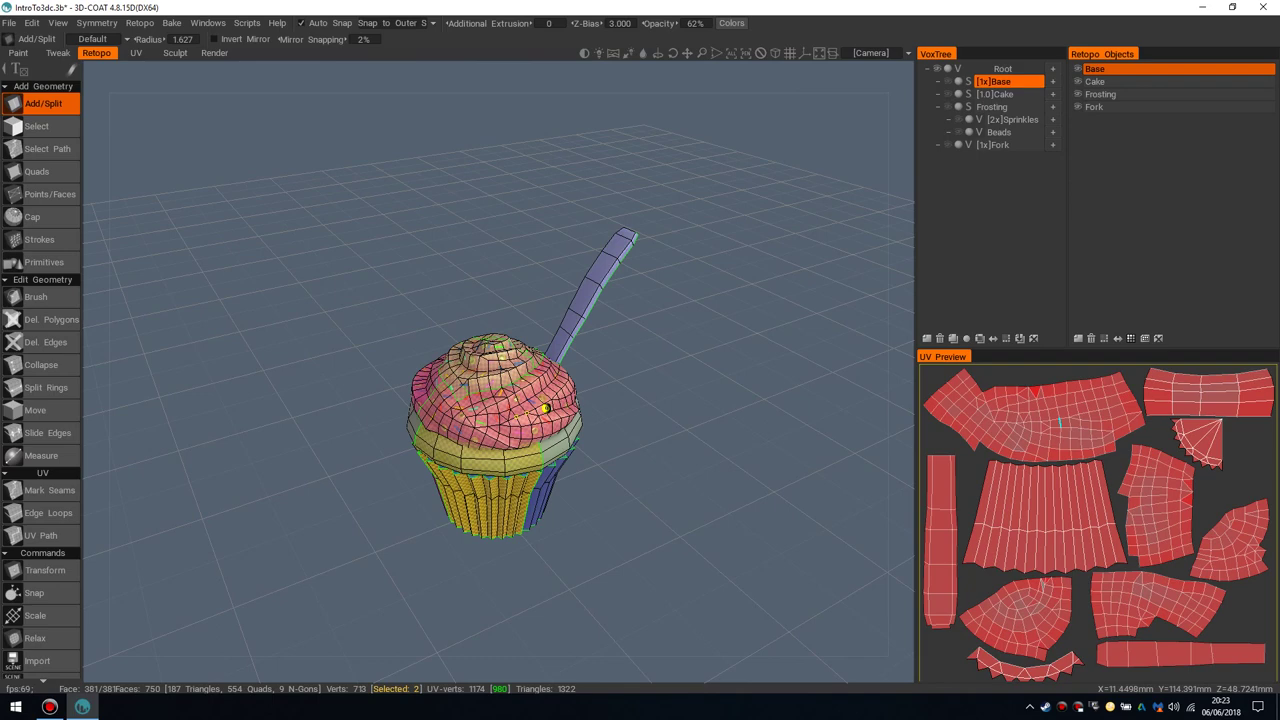
{"action": "scroll", "coordinate": [619, 424], "scroll_direction": "up", "scroll_amount": 3}
{"action": "scroll", "coordinate": [606, 427], "scroll_direction": "down", "scroll_amount": 3}
{"action": "scroll", "coordinate": [604, 424], "scroll_direction": "up", "scroll_amount": 2}
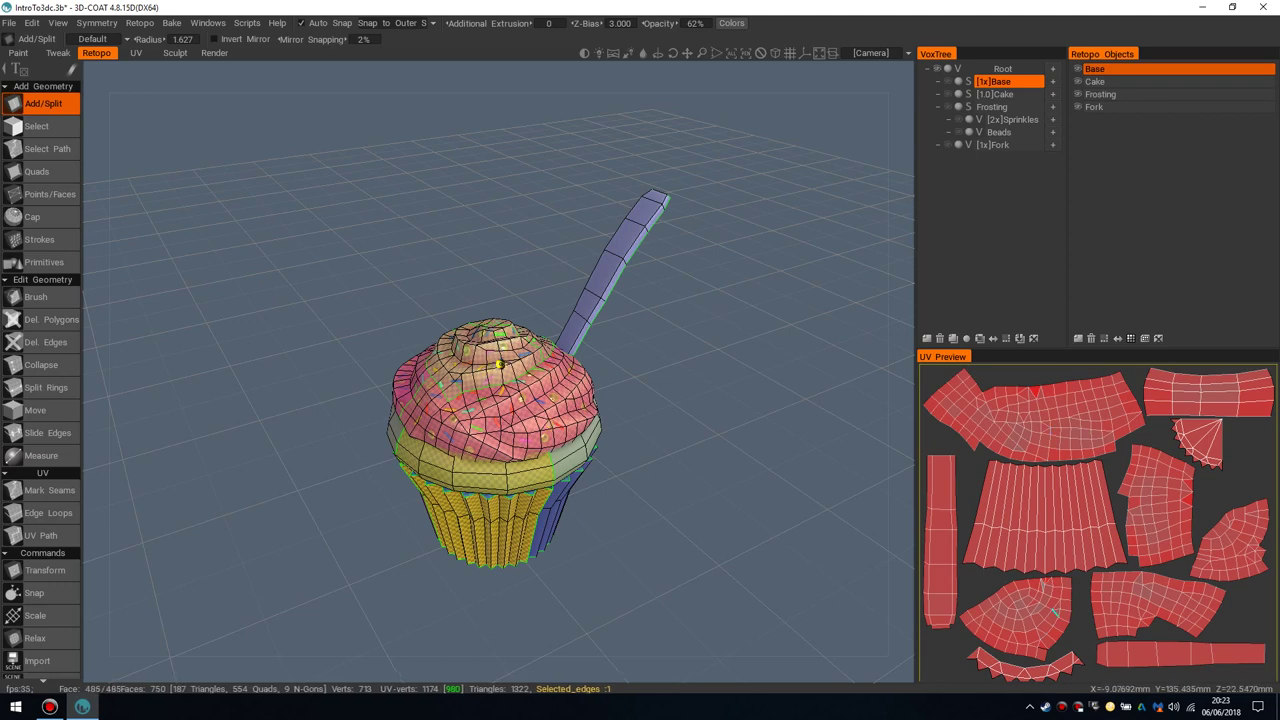
{"action": "right_click_drag", "start_coordinate": [626, 423], "coordinate": [697, 337]}
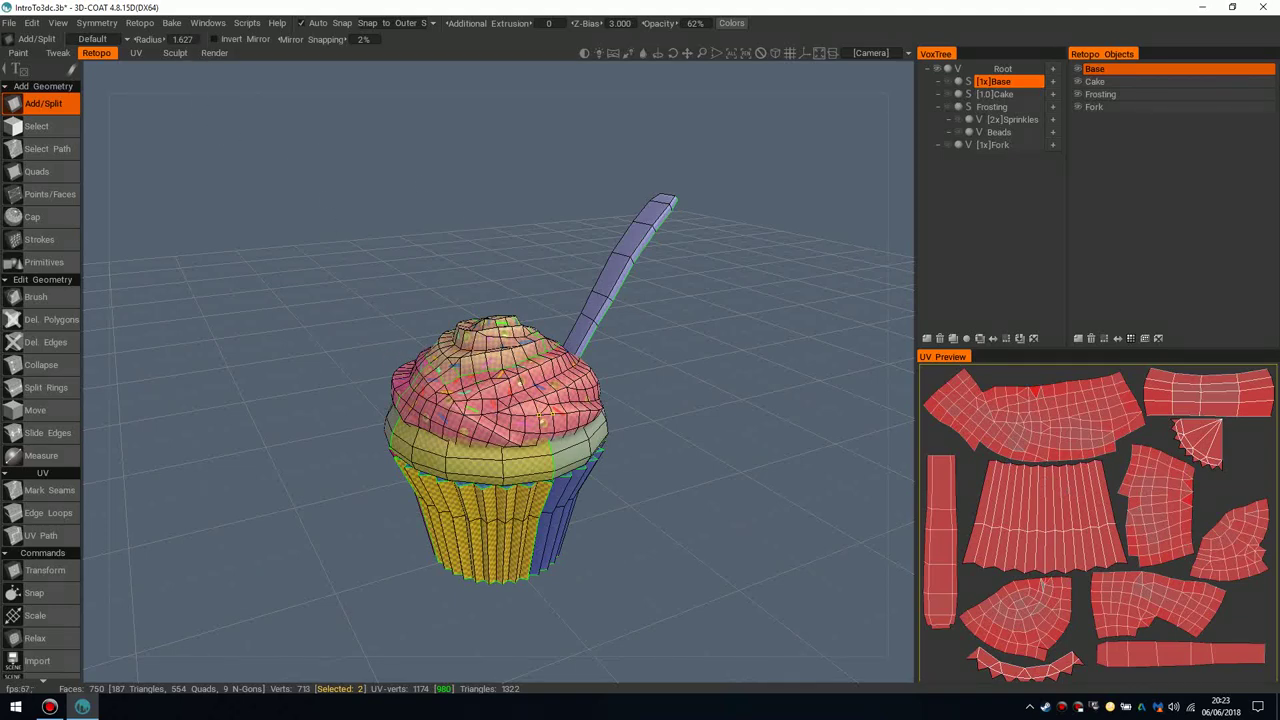
Step: Switch to the Paint room and browse the default smart materials alongside the textured cupcake
{"action": "left_click", "coordinate": [18, 53]}
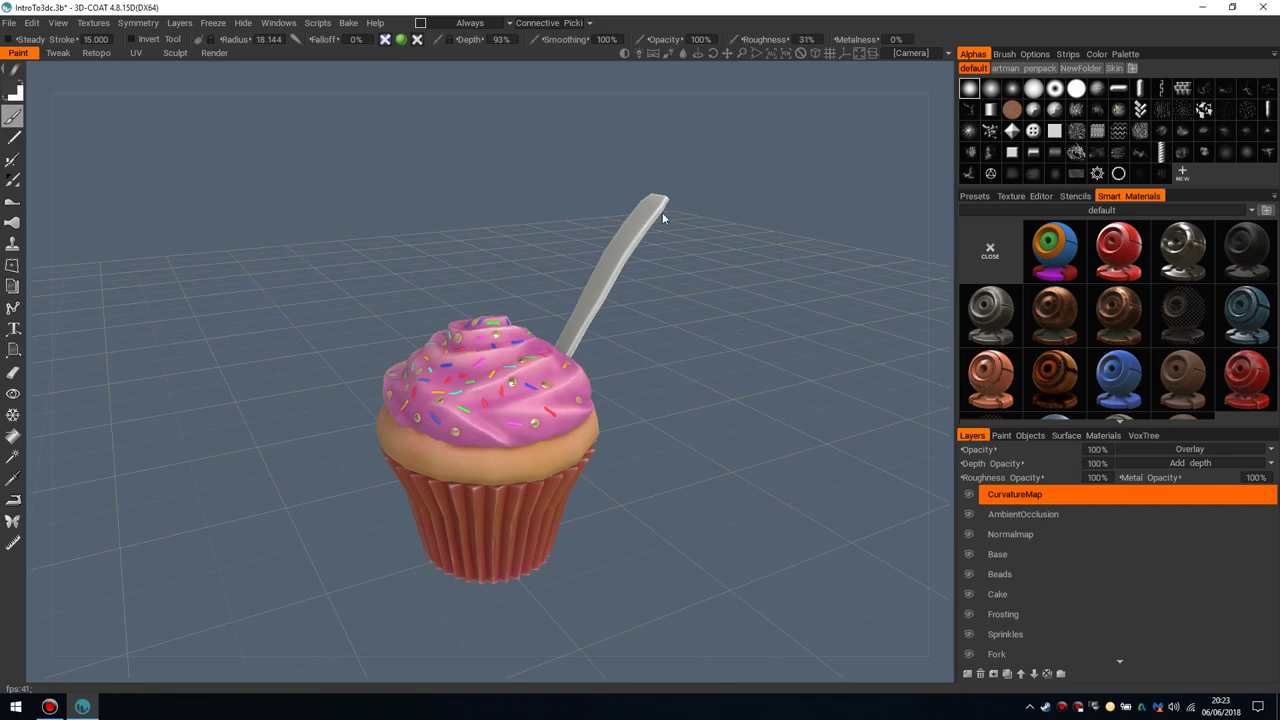
{"action": "scroll", "coordinate": [1088, 345], "scroll_direction": "down", "scroll_amount": 3}
{"action": "scroll", "coordinate": [1089, 350], "scroll_direction": "up", "scroll_amount": 3}
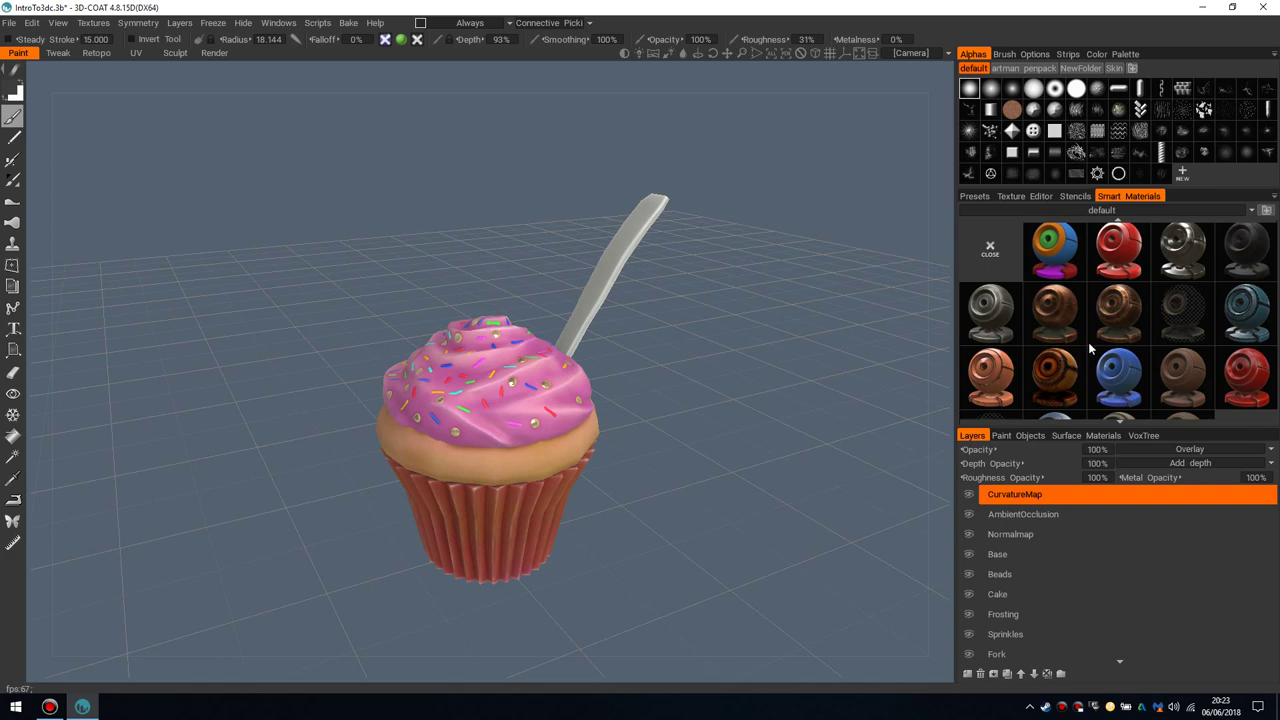
{"action": "scroll", "coordinate": [1090, 340], "scroll_direction": "down", "scroll_amount": 1}
{"action": "scroll", "coordinate": [1100, 345], "scroll_direction": "up", "scroll_amount": 1}
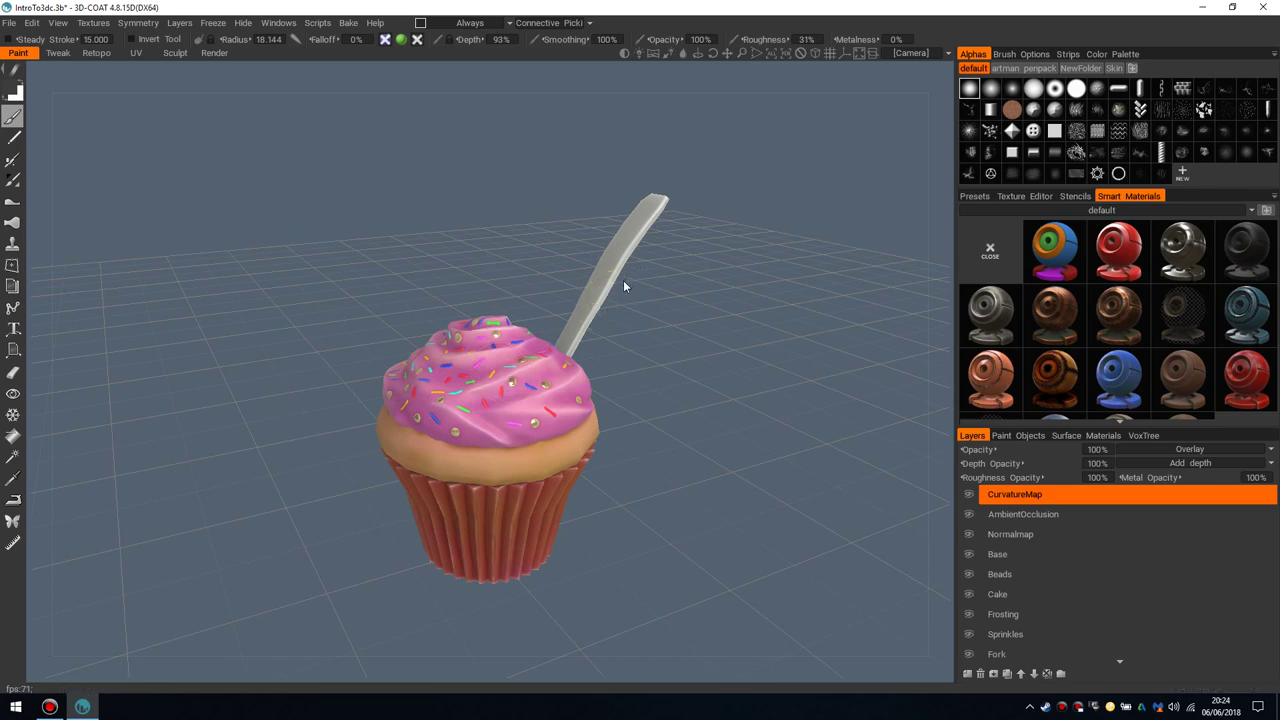
{"action": "scroll", "coordinate": [1090, 372], "scroll_direction": "down", "scroll_amount": 1}
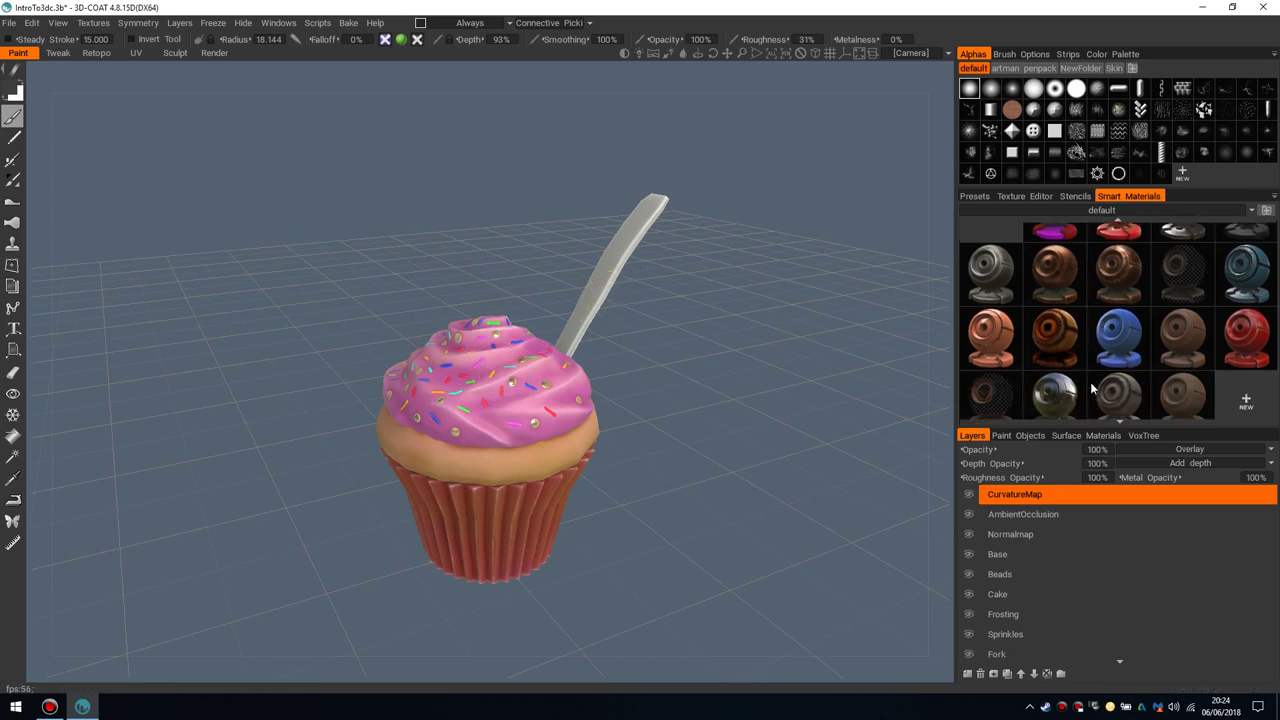
{"action": "scroll", "coordinate": [1020, 388], "scroll_direction": "up", "scroll_amount": 1}
{"action": "left_click_drag", "start_coordinate": [545, 430], "coordinate": [583, 420], "text": "alt"}
{"action": "scroll", "coordinate": [1090, 346], "scroll_direction": "down", "scroll_amount": 1}
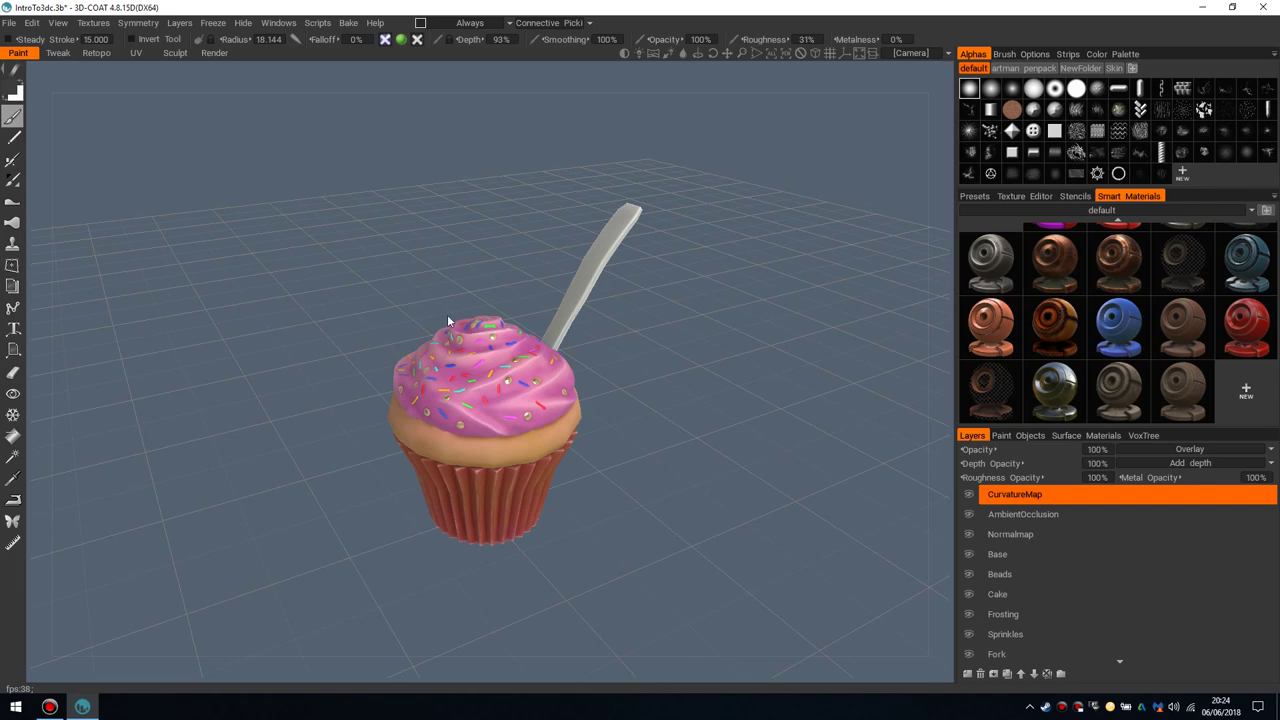
{"action": "middle_click_drag", "start_coordinate": [448, 321], "coordinate": [449, 351], "text": "alt"}
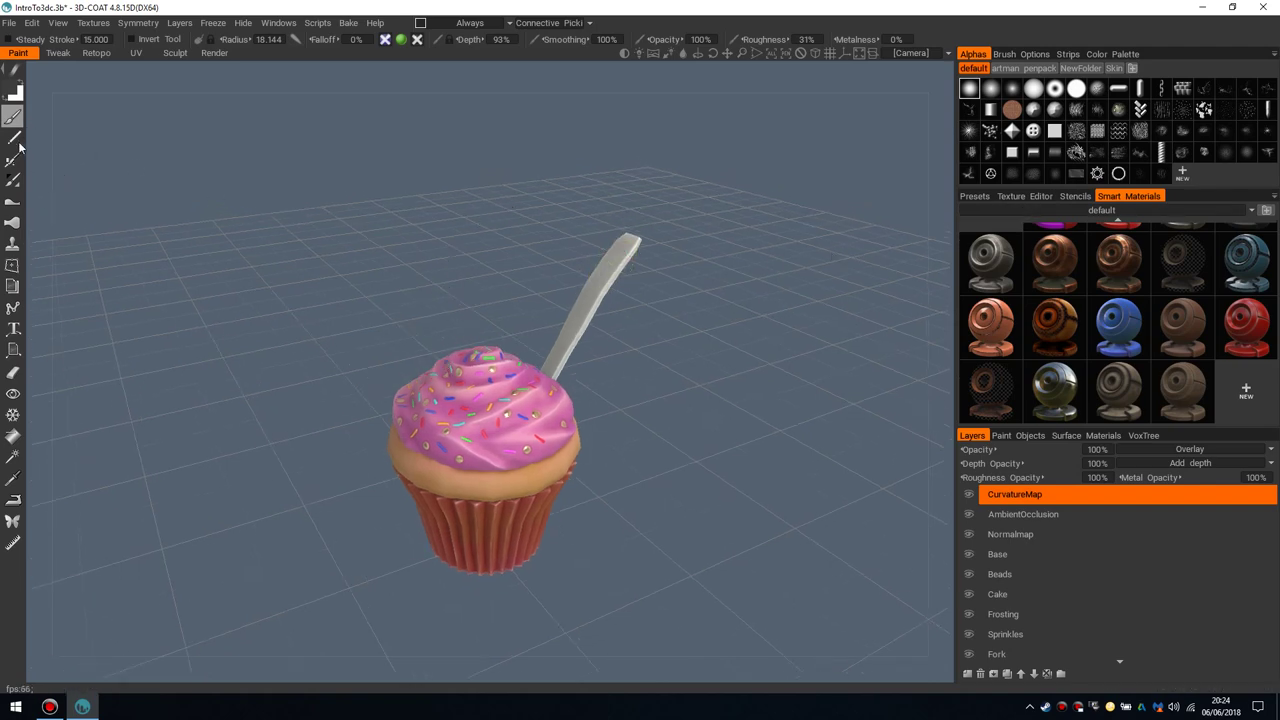
Step: Try color brush strokes on the Base layer across the frosting and the fork handle, undoing each one
{"action": "left_click", "coordinate": [1010, 555]}
{"action": "mouse_move", "coordinate": [495, 412]}
{"action": "right_mouse_down"}
{"action": "mouse_move", "coordinate": [479, 408]}
{"action": "mouse_move", "coordinate": [493, 398]}
{"action": "right_mouse_up"}
{"action": "mouse_move", "coordinate": [493, 398]}
{"action": "left_mouse_down"}
{"action": "mouse_move", "coordinate": [483, 448]}
{"action": "mouse_move", "coordinate": [518, 482]}
{"action": "left_mouse_up"}
{"action": "key", "text": "ctrl+z"}
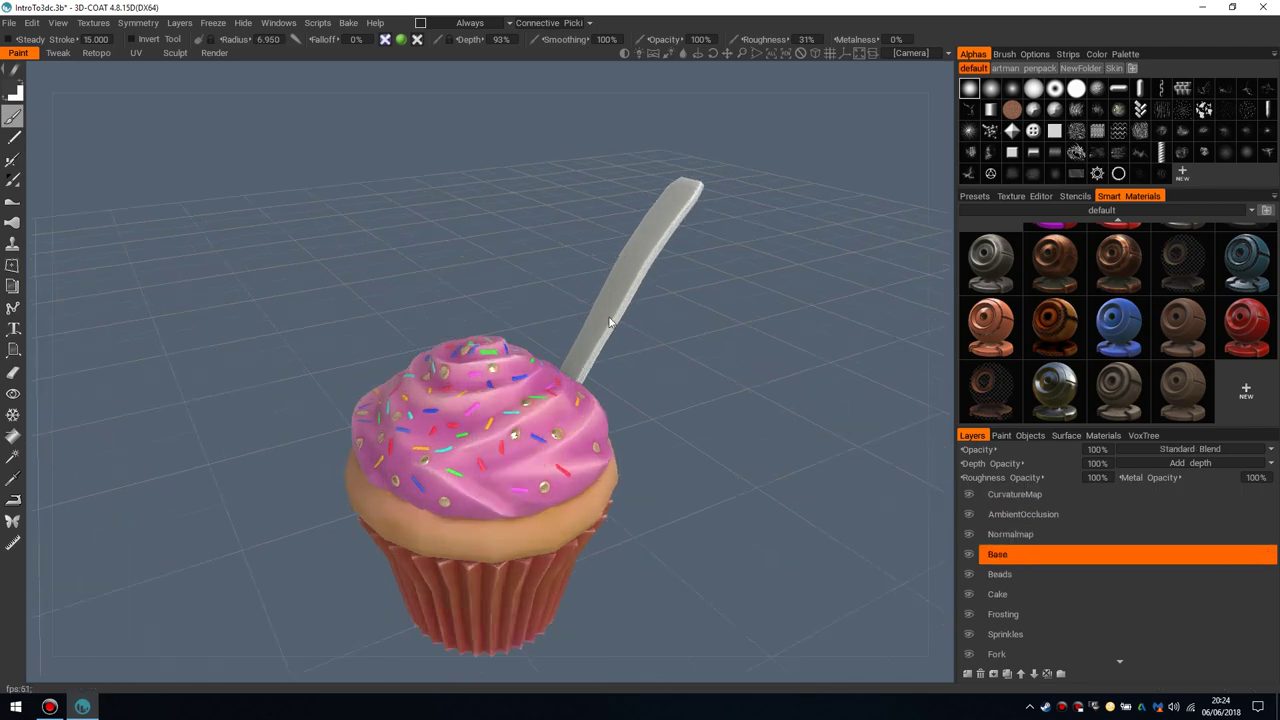
{"action": "left_click_drag", "start_coordinate": [616, 298], "coordinate": [668, 220]}
{"action": "key", "text": "ctrl+z"}
Step: Disable color and depth painting, enable glossiness, and set the brush's roughness to 0% and metalness to 100%
{"action": "mouse_move", "coordinate": [402, 42]}
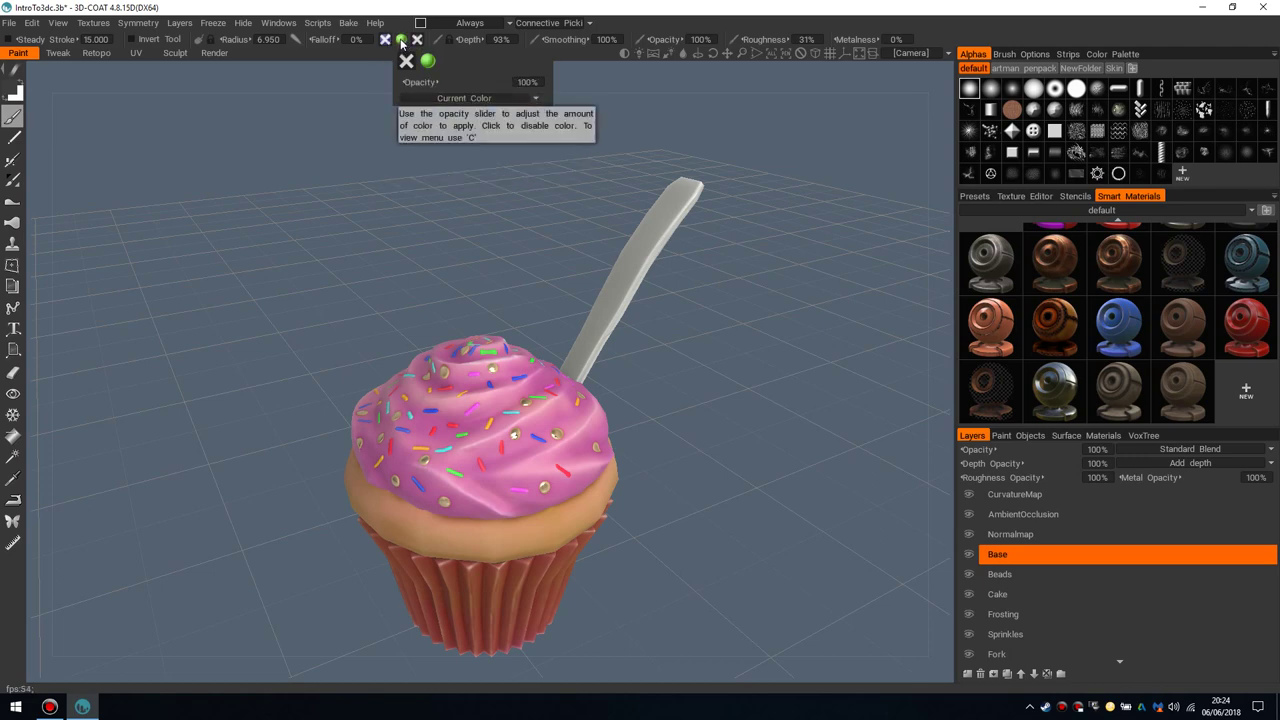
{"action": "left_click", "coordinate": [401, 40]}
{"action": "left_click", "coordinate": [386, 40]}
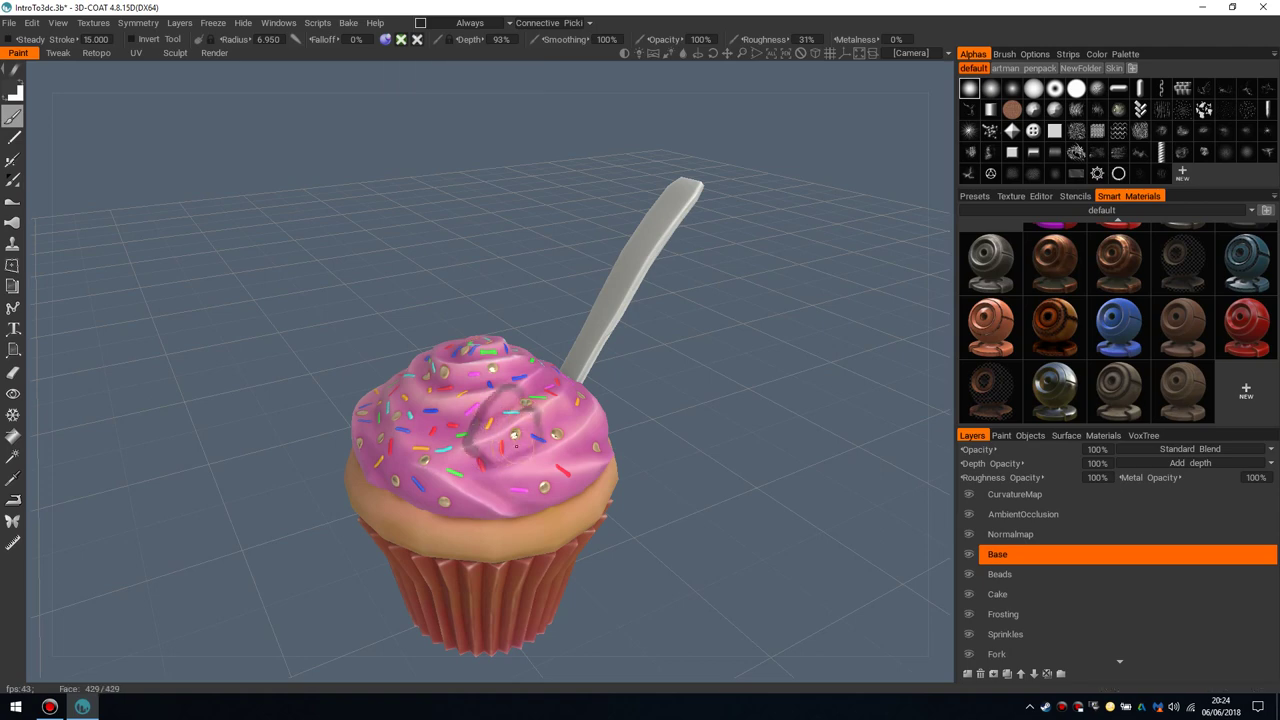
{"action": "left_click", "coordinate": [386, 41]}
{"action": "left_click", "coordinate": [417, 40]}
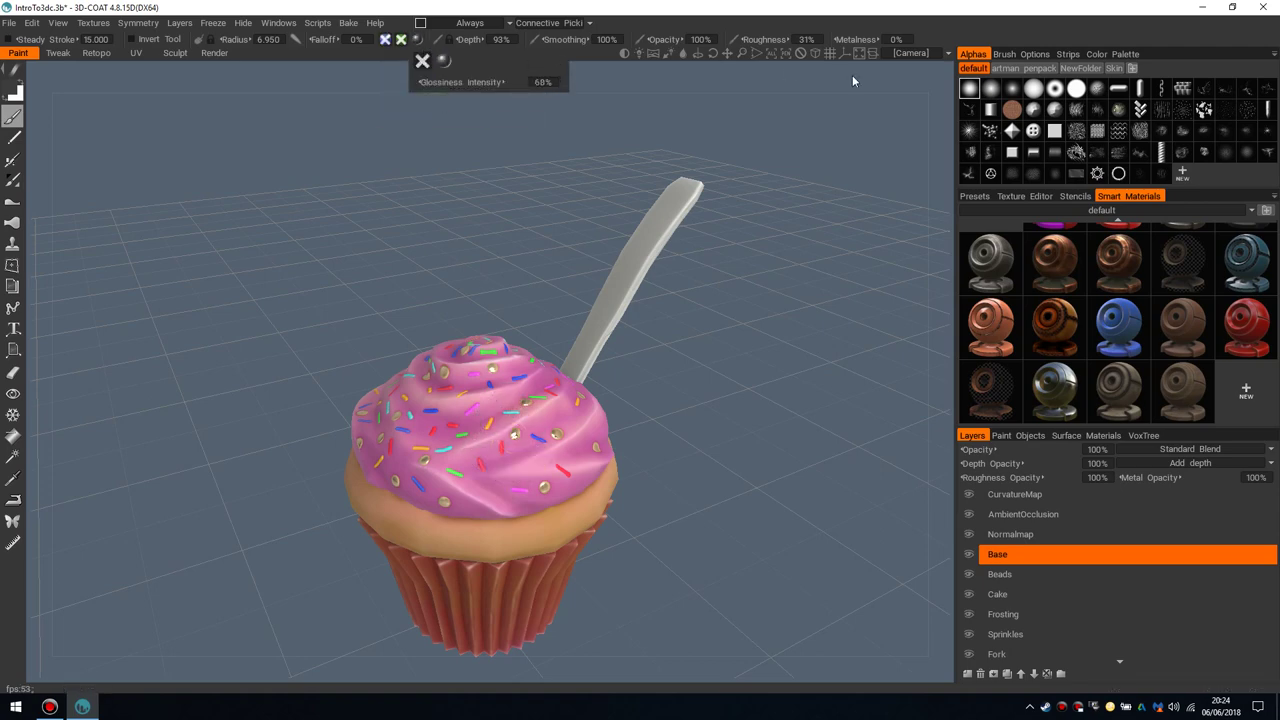
{"action": "left_click_drag", "start_coordinate": [786, 40], "coordinate": [685, 46]}
{"action": "left_click_drag", "start_coordinate": [853, 42], "coordinate": [1025, 66]}
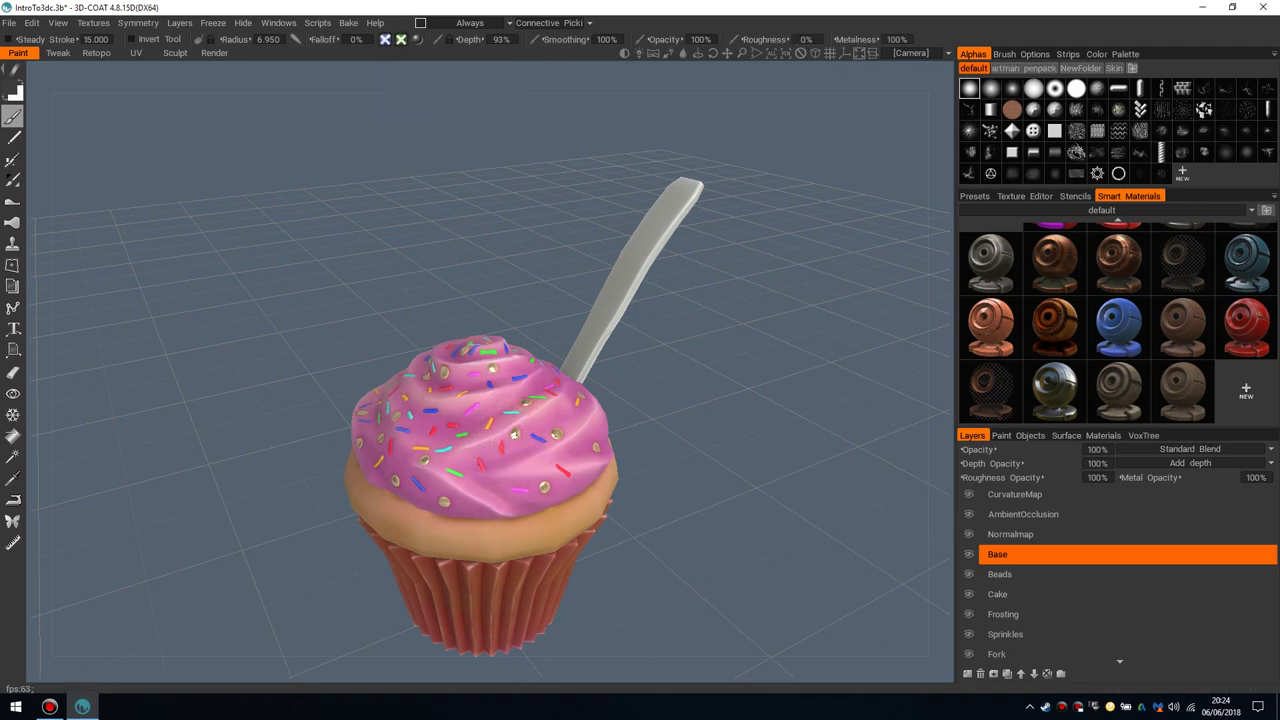
Step: Try a gloss stroke on the frosting with a brush radius of about 29.7, undo it, and restore color-only painting
{"action": "right_click_drag", "start_coordinate": [466, 380], "coordinate": [520, 389]}
{"action": "mouse_move", "coordinate": [504, 394]}
{"action": "left_mouse_down"}
{"action": "mouse_move", "coordinate": [492, 436]}
{"action": "mouse_move", "coordinate": [391, 412]}
{"action": "mouse_move", "coordinate": [543, 466]}
{"action": "mouse_move", "coordinate": [515, 375]}
{"action": "mouse_move", "coordinate": [391, 441]}
{"action": "left_mouse_up"}
{"action": "key", "text": "ctrl+z"}
{"action": "mouse_move", "coordinate": [420, 42]}
{"action": "left_click", "coordinate": [401, 39]}
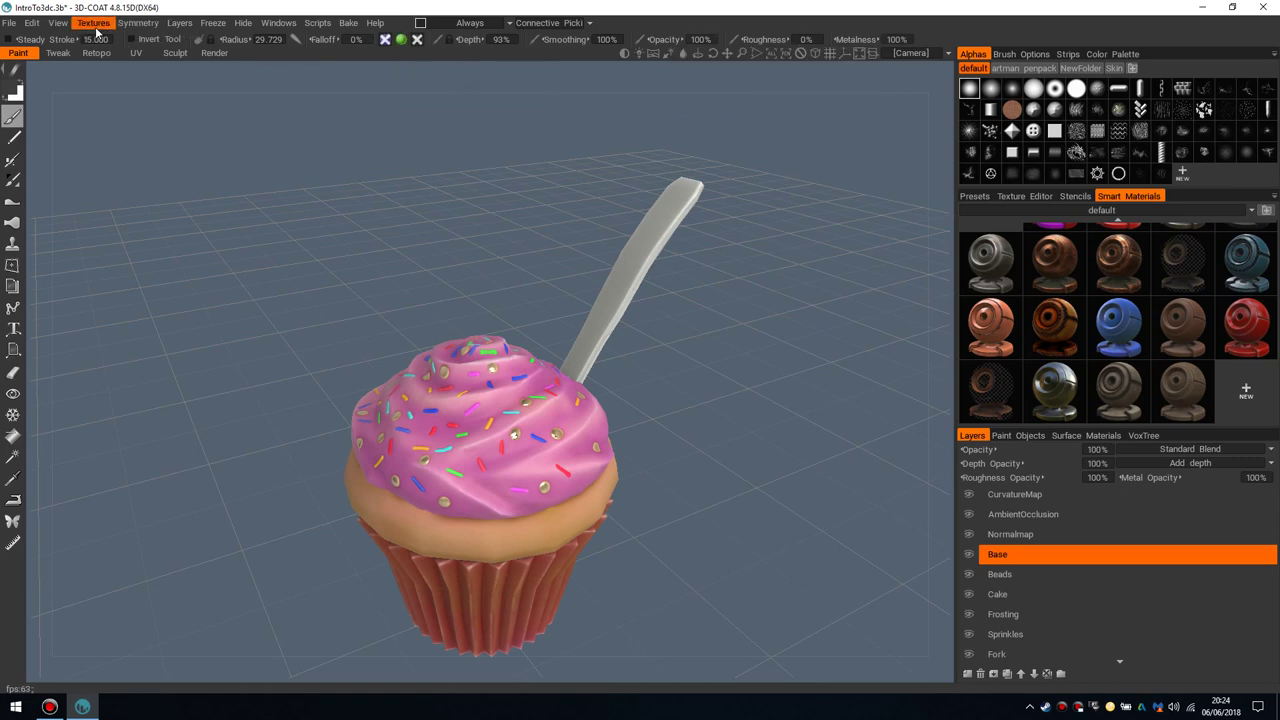
Step: Review the texture map types available for import and export, including storing gloss/roughness in the metal alpha
{"action": "left_click", "coordinate": [95, 24]}
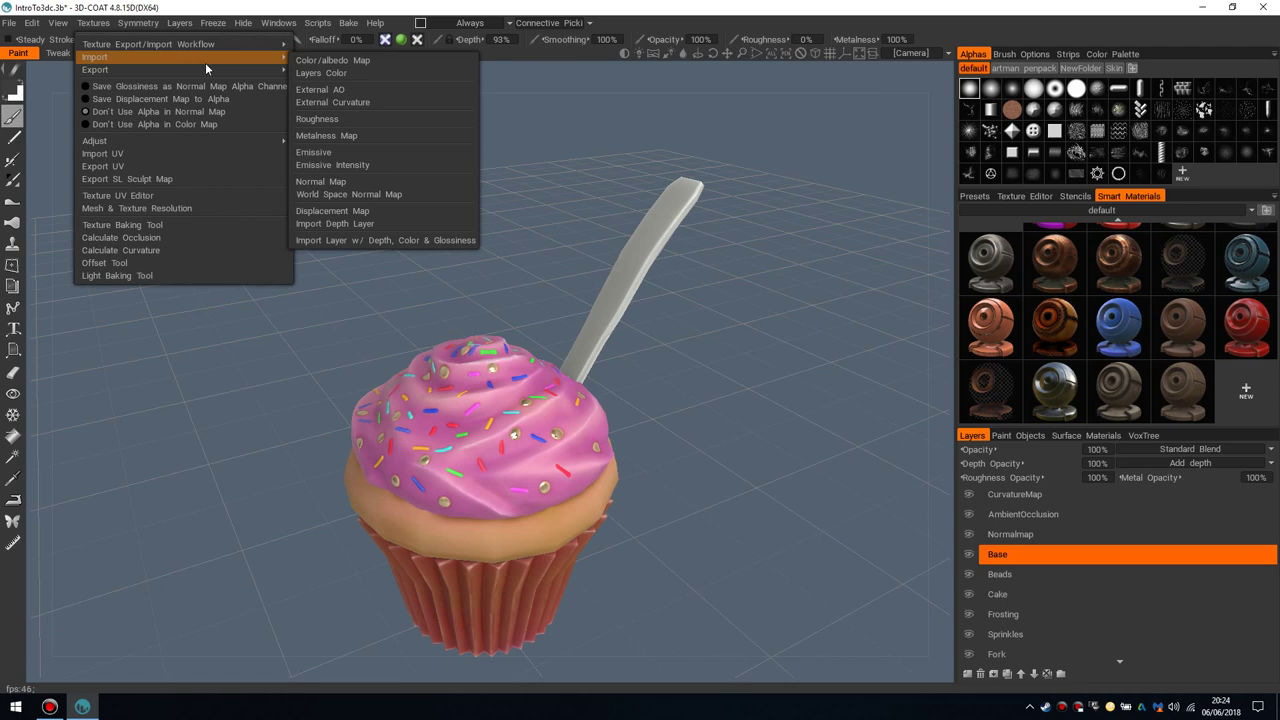
{"action": "mouse_move", "coordinate": [206, 69]}
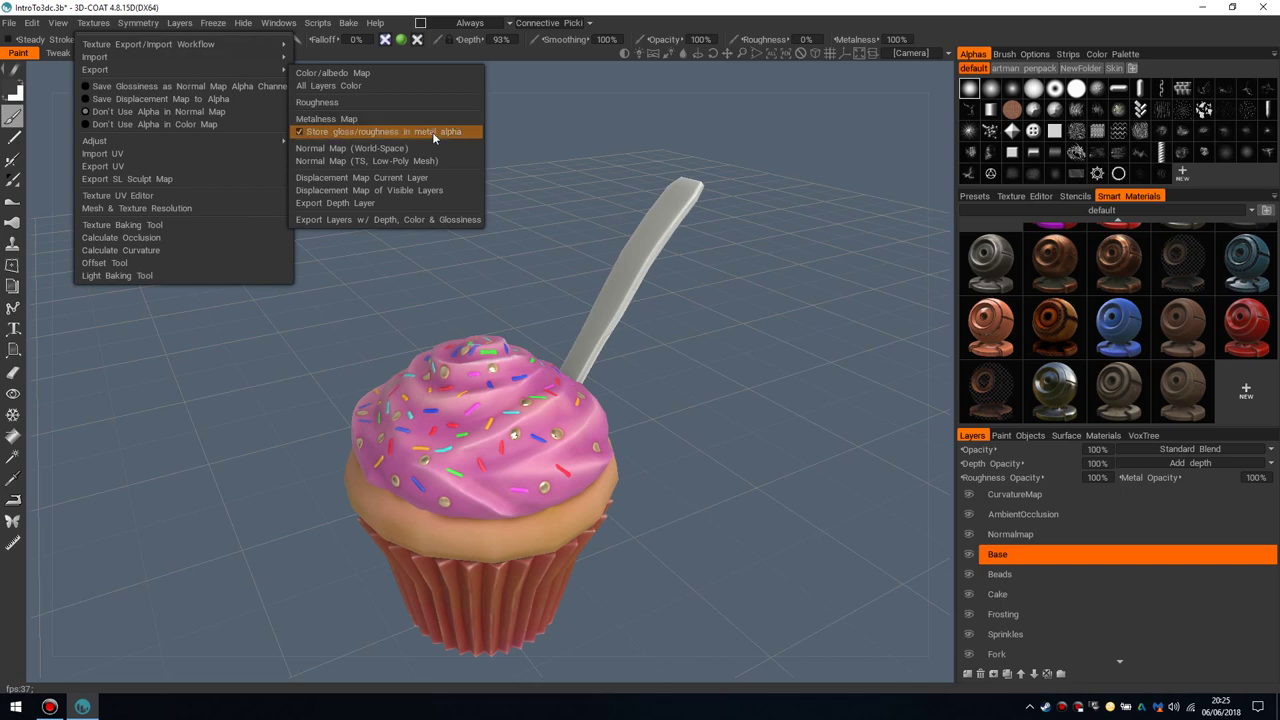
{"action": "left_click", "coordinate": [352, 134]}
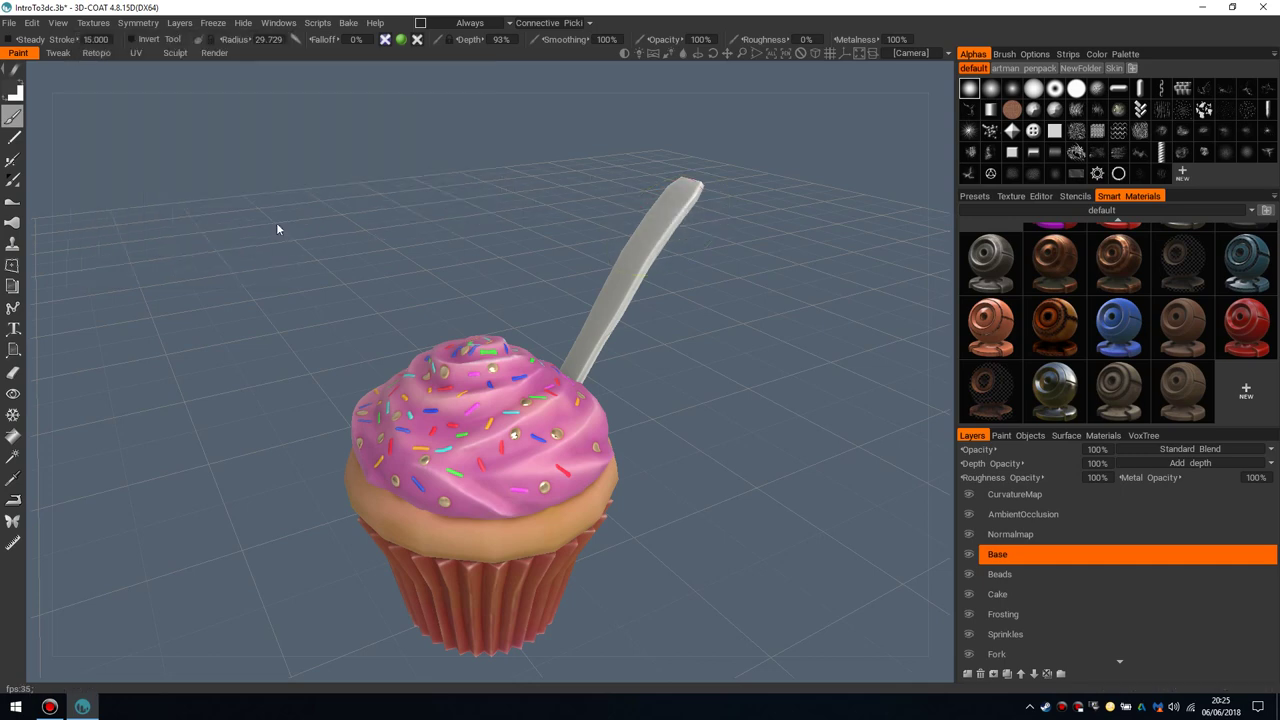
Step: Examine the textured cupcake and fork from a raised viewpoint and from farther away
{"action": "mouse_move", "coordinate": [573, 357]}
{"action": "right_mouse_down", "text": "alt"}
{"action": "mouse_move", "coordinate": [497, 402]}
{"action": "mouse_move", "coordinate": [508, 434]}
{"action": "right_mouse_up", "text": "alt"}
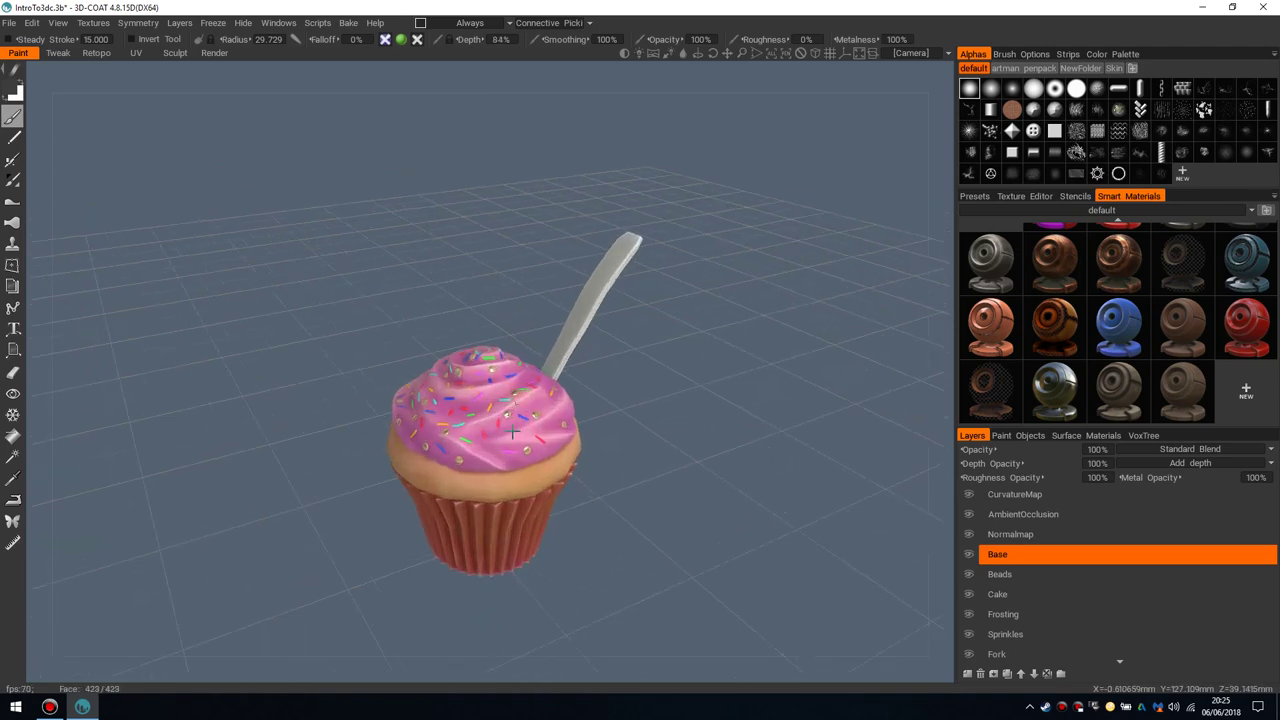
{"action": "mouse_move", "coordinate": [508, 405]}
{"action": "left_mouse_down", "text": "alt"}
{"action": "mouse_move", "coordinate": [517, 432]}
{"action": "mouse_move", "coordinate": [515, 416]}
{"action": "left_mouse_up", "text": "alt"}
{"action": "mouse_move", "coordinate": [515, 416]}
{"action": "right_mouse_down", "text": "alt"}
{"action": "mouse_move", "coordinate": [499, 419]}
{"action": "mouse_move", "coordinate": [515, 426]}
{"action": "right_mouse_up", "text": "alt"}
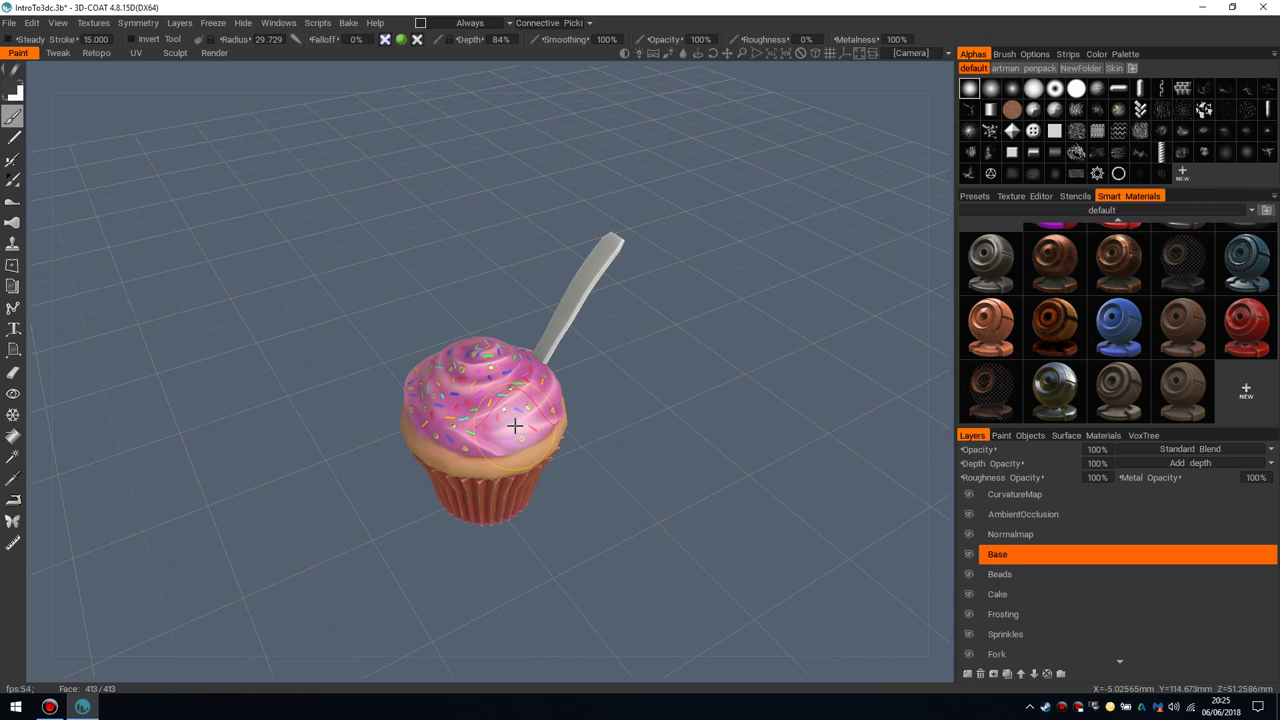
{"action": "right_click_drag", "start_coordinate": [634, 389], "coordinate": [602, 386], "text": "alt"}
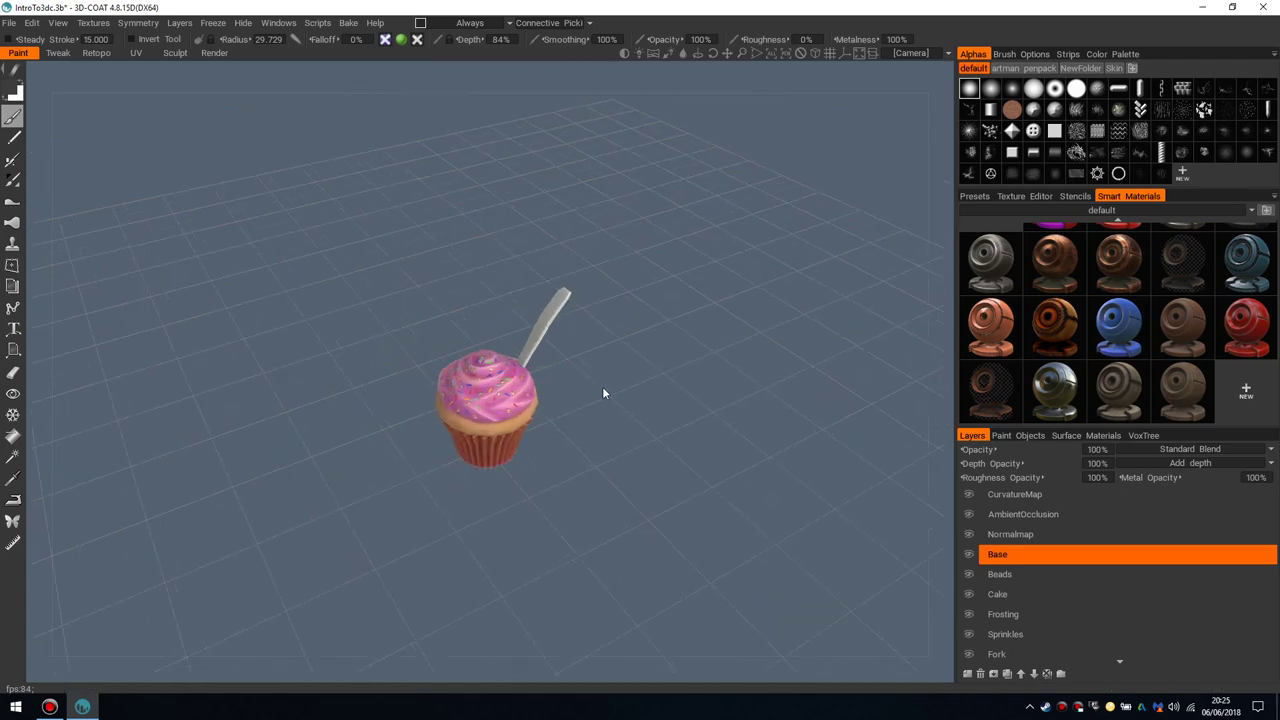
{"action": "left_click_drag", "start_coordinate": [602, 386], "coordinate": [553, 377], "text": "alt"}
{"action": "right_click_drag", "start_coordinate": [553, 377], "coordinate": [505, 402], "text": "alt"}
{"action": "left_click_drag", "start_coordinate": [505, 402], "coordinate": [495, 433], "text": "alt"}
Step: Examine the painted frosting, sprinkles, beads and pleated wrapper up close from the side
{"action": "right_click_drag", "start_coordinate": [495, 433], "coordinate": [522, 395], "text": "alt"}
{"action": "left_click_drag", "start_coordinate": [522, 395], "coordinate": [514, 392], "text": "alt"}
{"action": "right_click_drag", "start_coordinate": [514, 392], "coordinate": [540, 405], "text": "alt"}
{"action": "left_click_drag", "start_coordinate": [540, 405], "coordinate": [505, 412]}
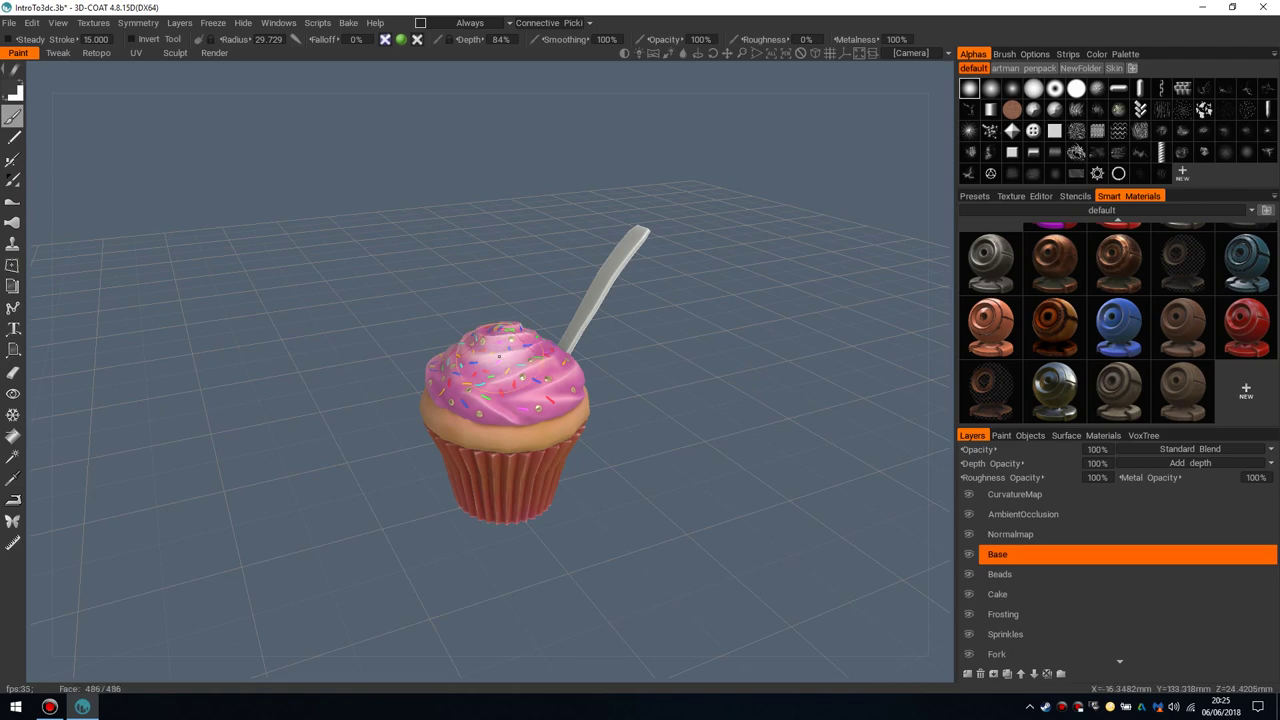
{"action": "left_click_drag", "start_coordinate": [530, 388], "coordinate": [513, 352], "text": "alt"}
{"action": "scroll", "coordinate": [518, 385], "scroll_direction": "up", "scroll_amount": 2}
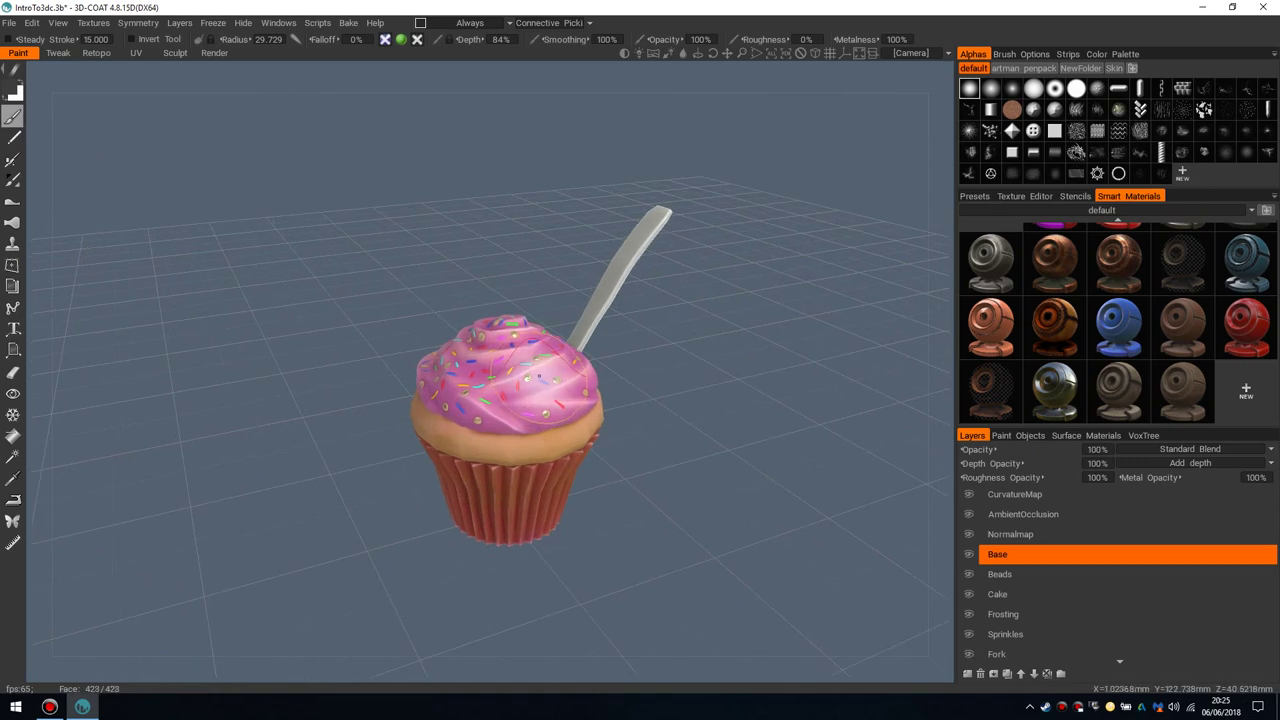
{"action": "mouse_move", "coordinate": [526, 405]}
{"action": "left_mouse_down"}
{"action": "mouse_move", "coordinate": [505, 497]}
{"action": "mouse_move", "coordinate": [510, 402]}
{"action": "left_mouse_up"}
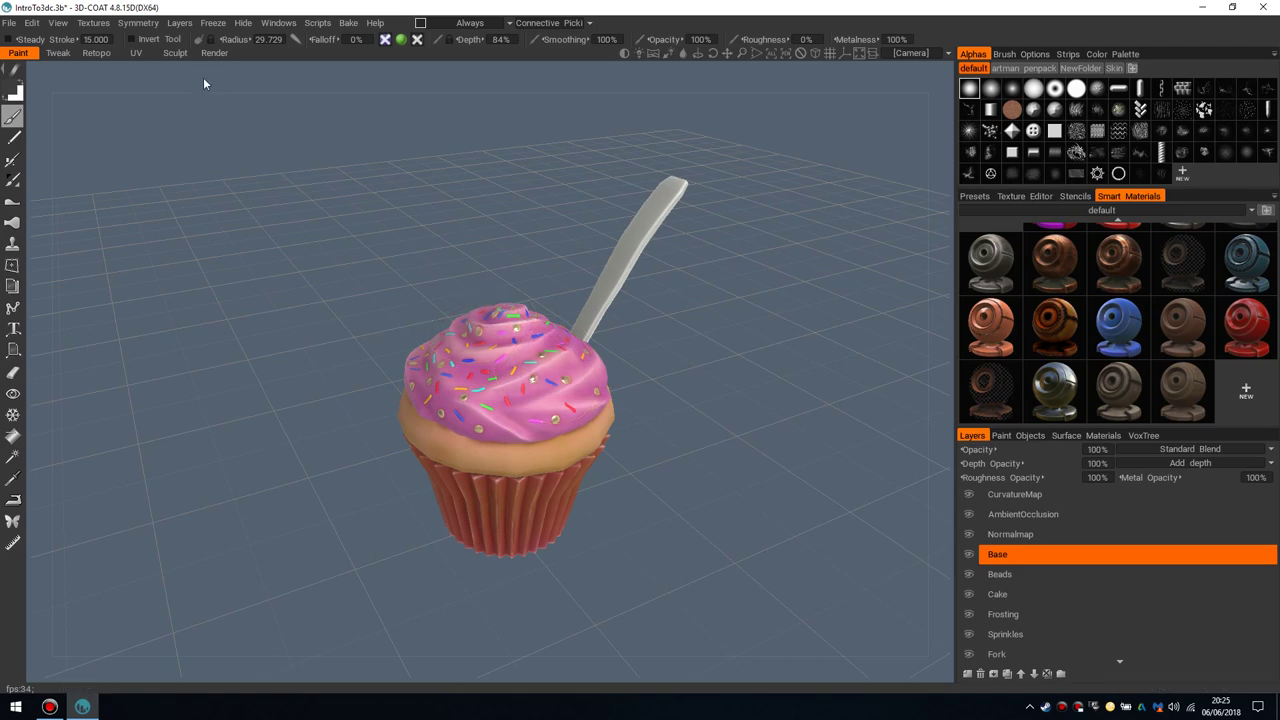
Step: Show the cupcake in the Render room briefly, and return to the Sculpt room
{"action": "left_click", "coordinate": [214, 53]}
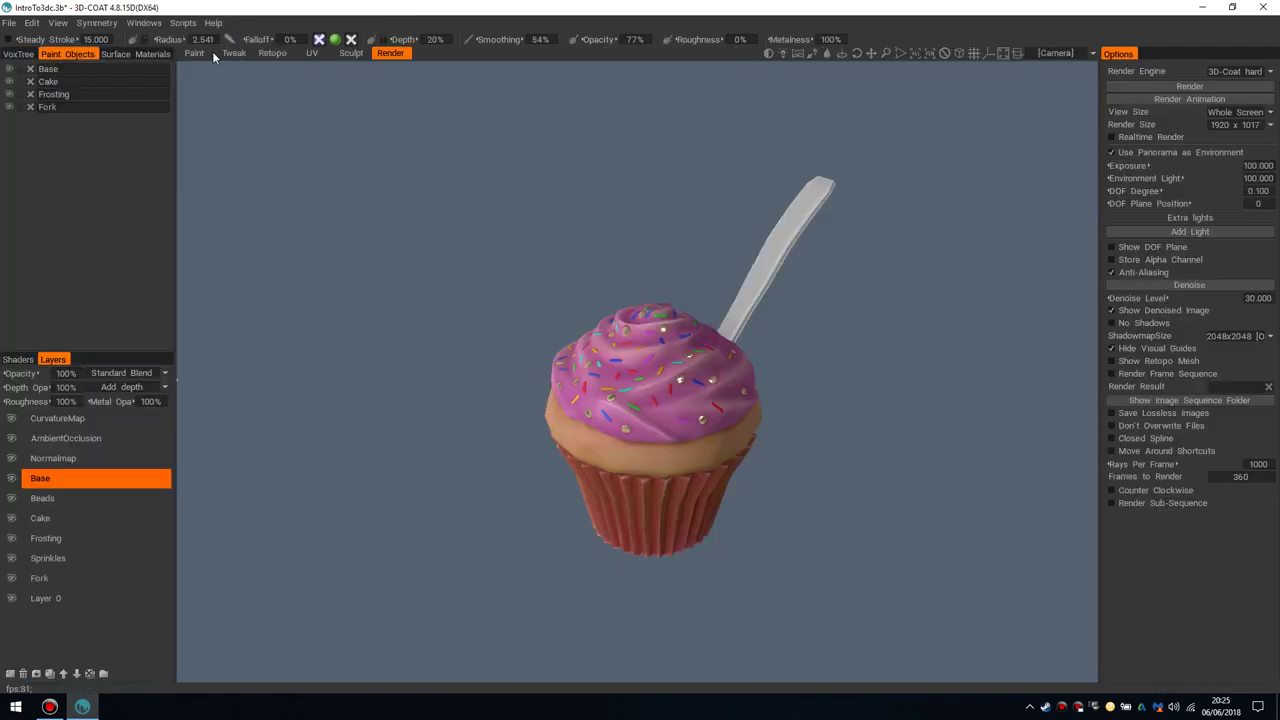
{"action": "left_click", "coordinate": [350, 53]}
{"action": "scroll", "coordinate": [618, 388], "scroll_direction": "down", "scroll_amount": 3}
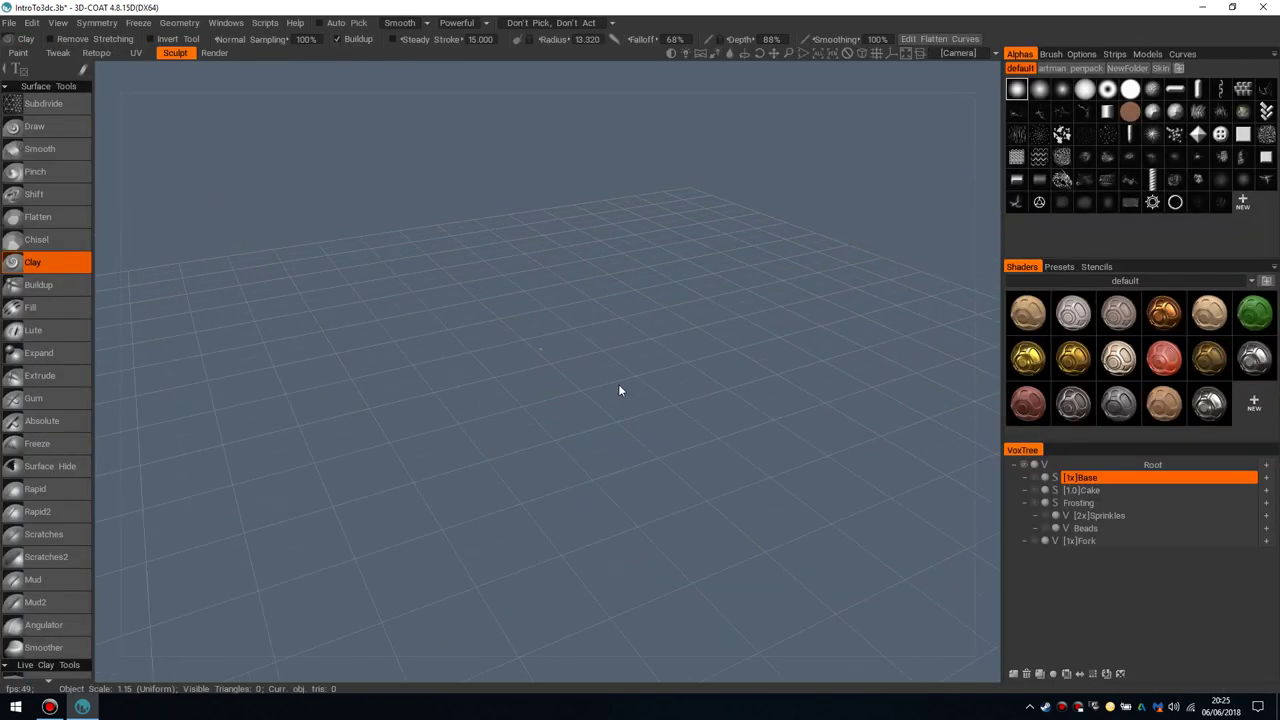
Step: Make the Base, Cake, Frosting, Sprinkles, Beads and Fork volumes visible
{"action": "left_click", "coordinate": [1035, 478]}
{"action": "left_click", "coordinate": [1035, 490]}
{"action": "left_click", "coordinate": [1034, 502]}
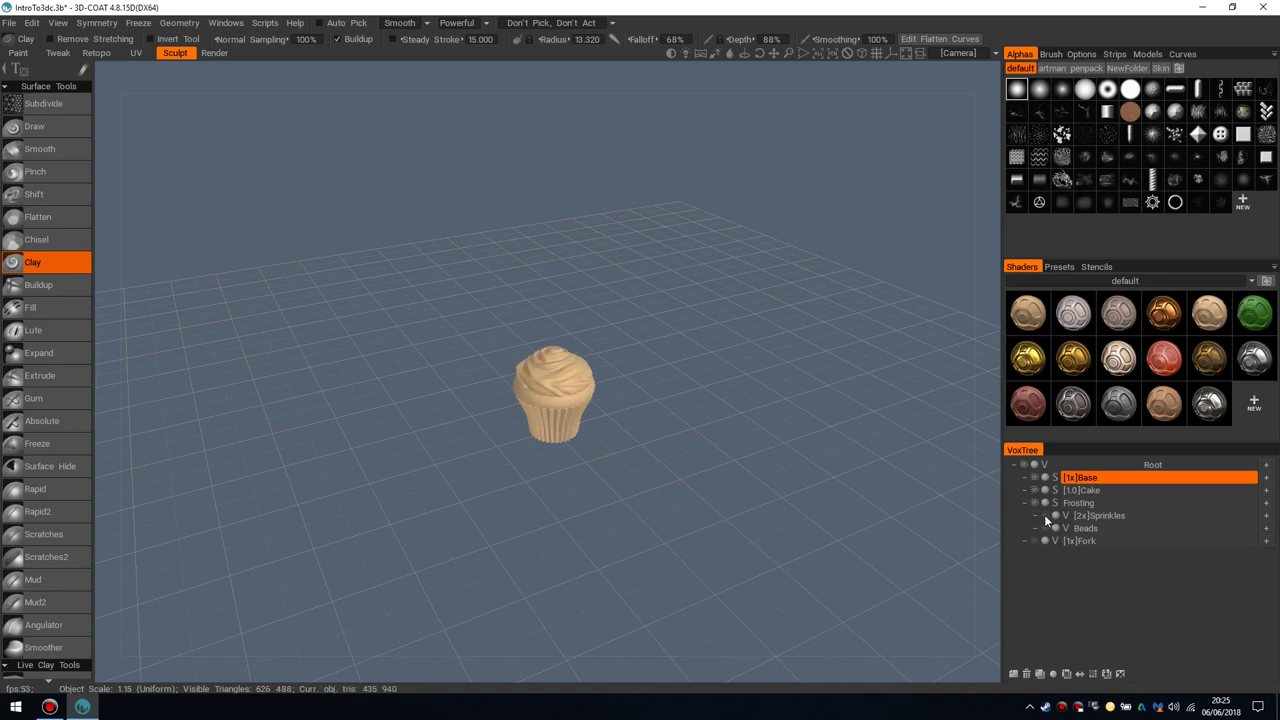
{"action": "left_click", "coordinate": [1045, 515]}
{"action": "left_click", "coordinate": [1045, 528]}
{"action": "left_click", "coordinate": [1034, 540]}
Step: Examine the complete sculpted cupcake with its fork, sprinkles and beads from several angles and distances
{"action": "scroll", "coordinate": [610, 427], "scroll_direction": "up", "scroll_amount": 5}
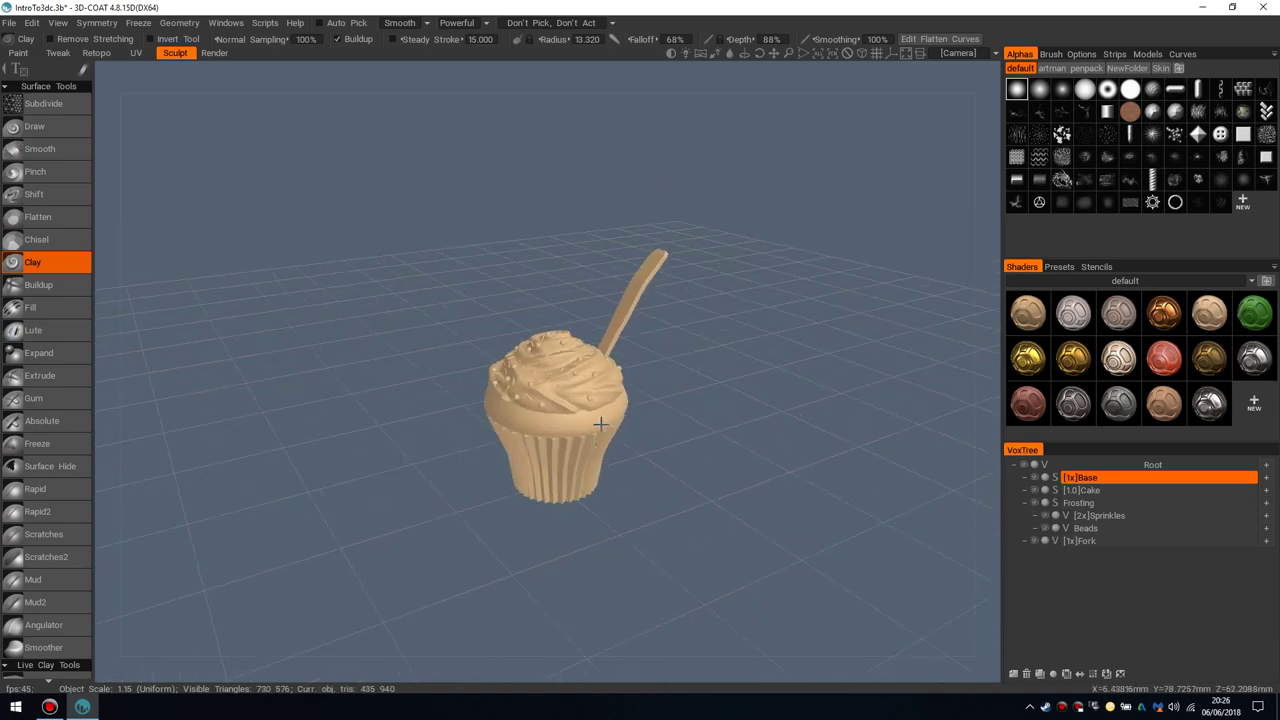
{"action": "scroll", "coordinate": [600, 424], "scroll_direction": "up", "scroll_amount": 3}
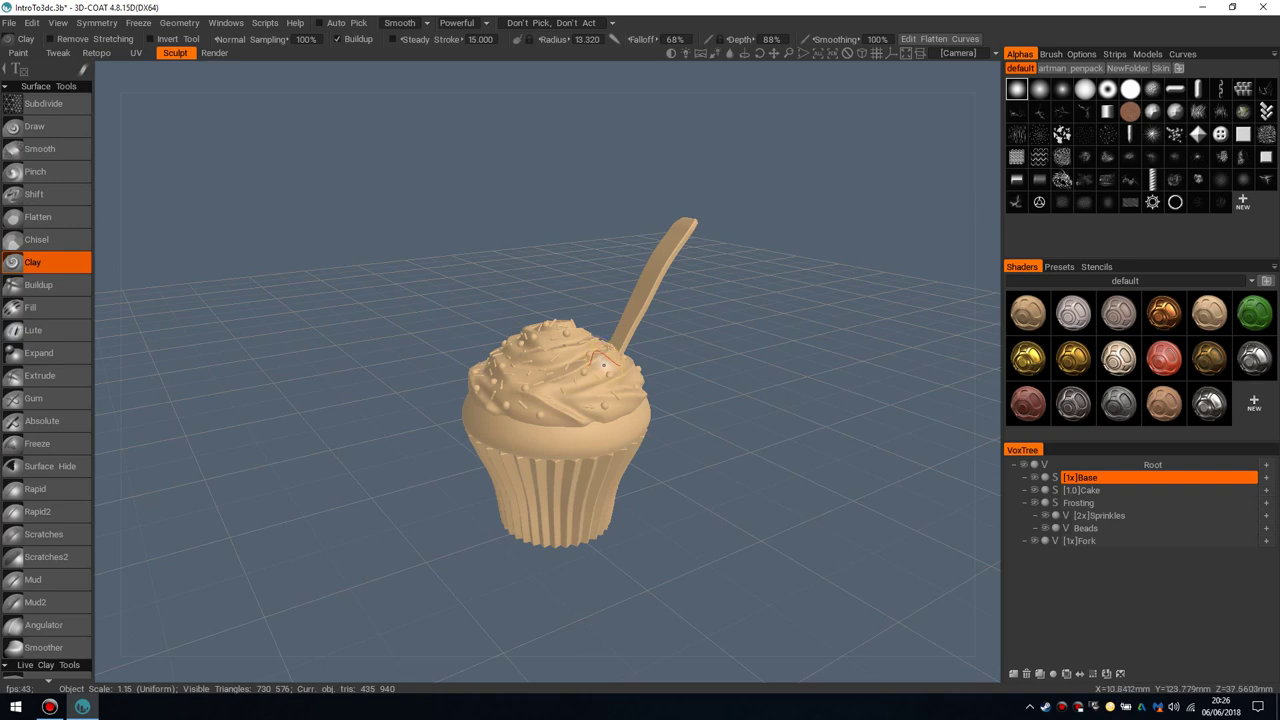
{"action": "right_click_drag", "start_coordinate": [592, 377], "coordinate": [627, 394], "text": "alt"}
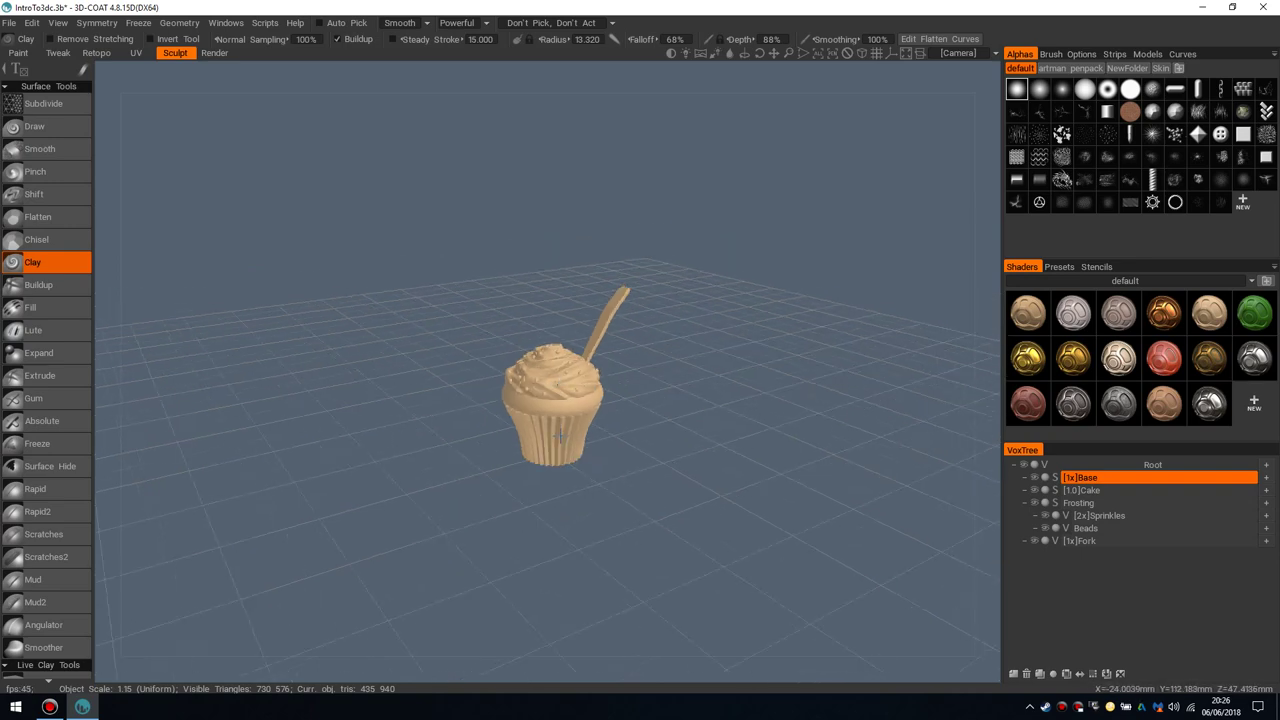
{"action": "left_click_drag", "start_coordinate": [627, 394], "coordinate": [620, 430], "text": "alt"}
{"action": "mouse_move", "coordinate": [620, 430]}
{"action": "right_mouse_down", "text": "alt"}
{"action": "mouse_move", "coordinate": [603, 397]}
{"action": "mouse_move", "coordinate": [586, 403]}
{"action": "right_mouse_up", "text": "alt"}
{"action": "left_click_drag", "start_coordinate": [586, 403], "coordinate": [609, 374], "text": "alt"}
{"action": "right_click_drag", "start_coordinate": [609, 374], "coordinate": [605, 389], "text": "alt"}
{"action": "middle_click_drag", "start_coordinate": [605, 389], "coordinate": [583, 415], "text": "alt"}
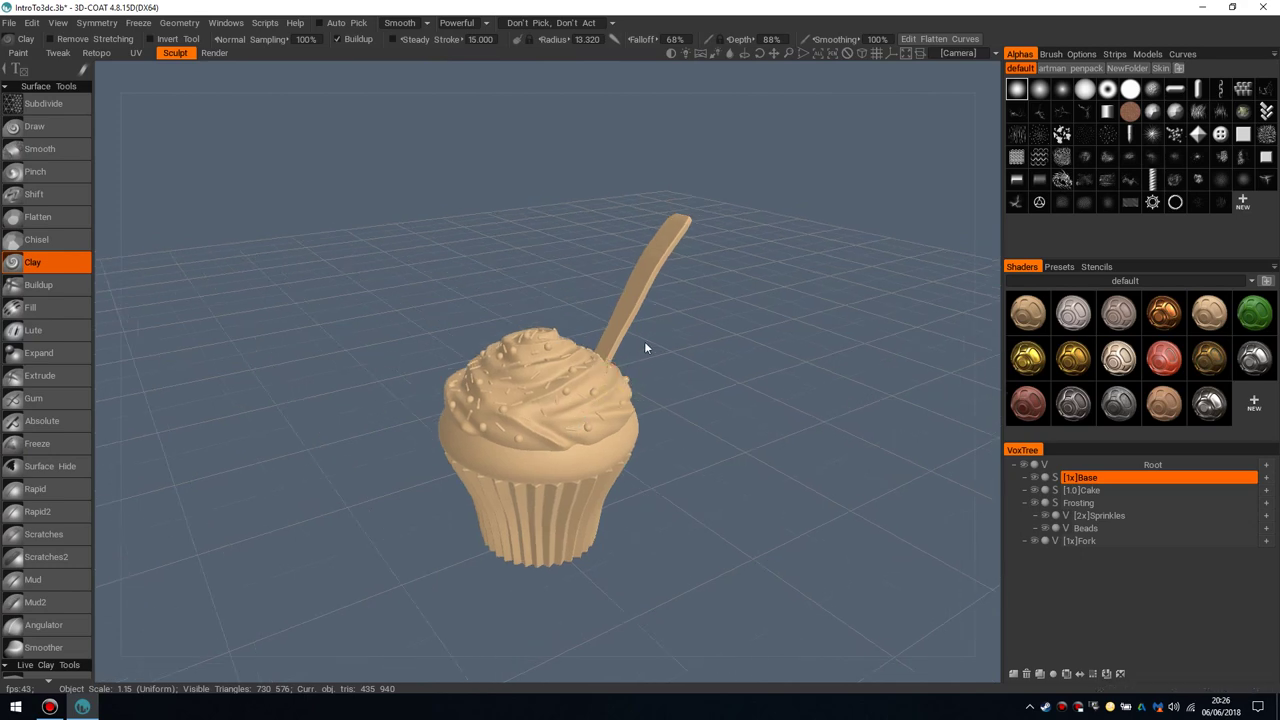
{"action": "middle_click_drag", "start_coordinate": [645, 360], "coordinate": [649, 352]}
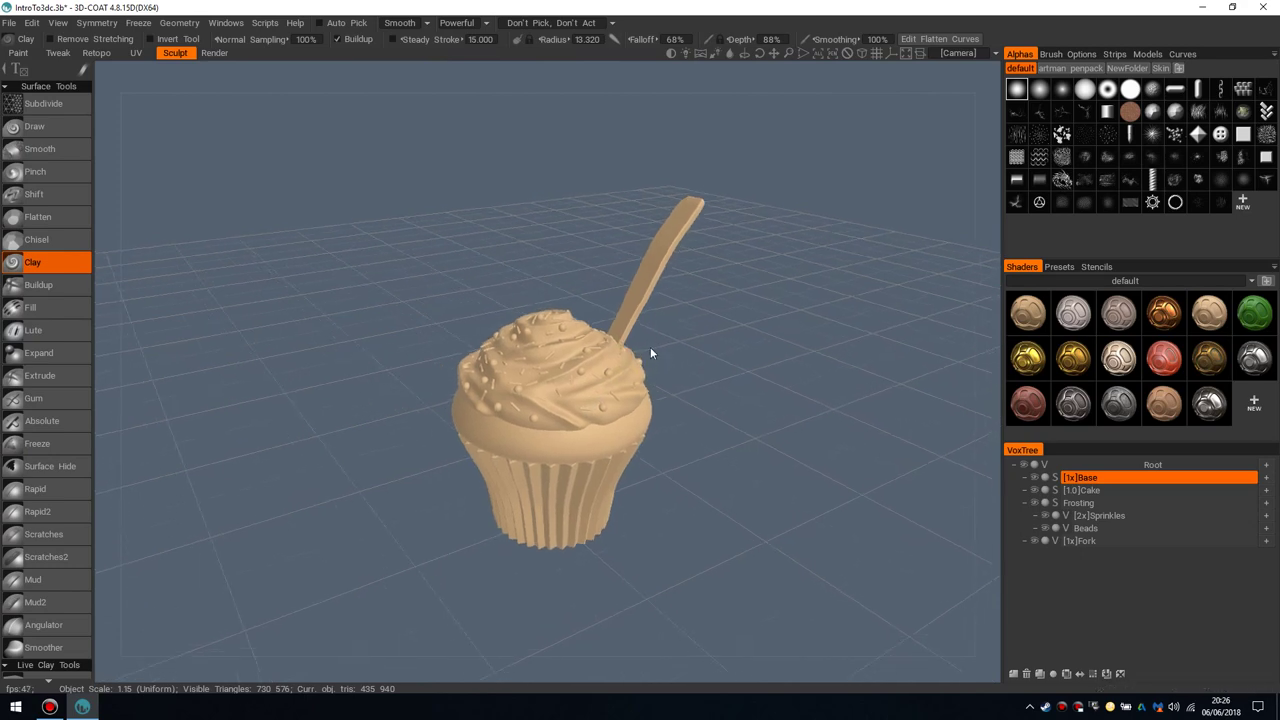
{"action": "right_click_drag", "start_coordinate": [650, 347], "coordinate": [697, 363]}
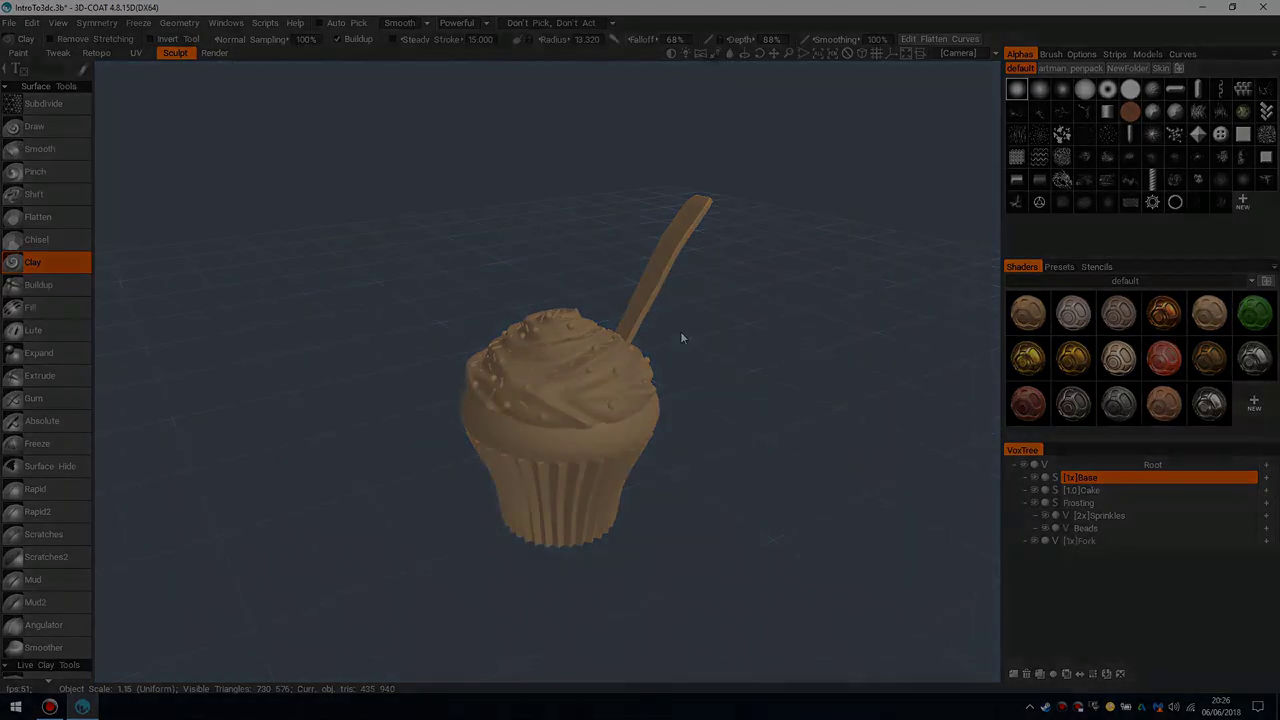